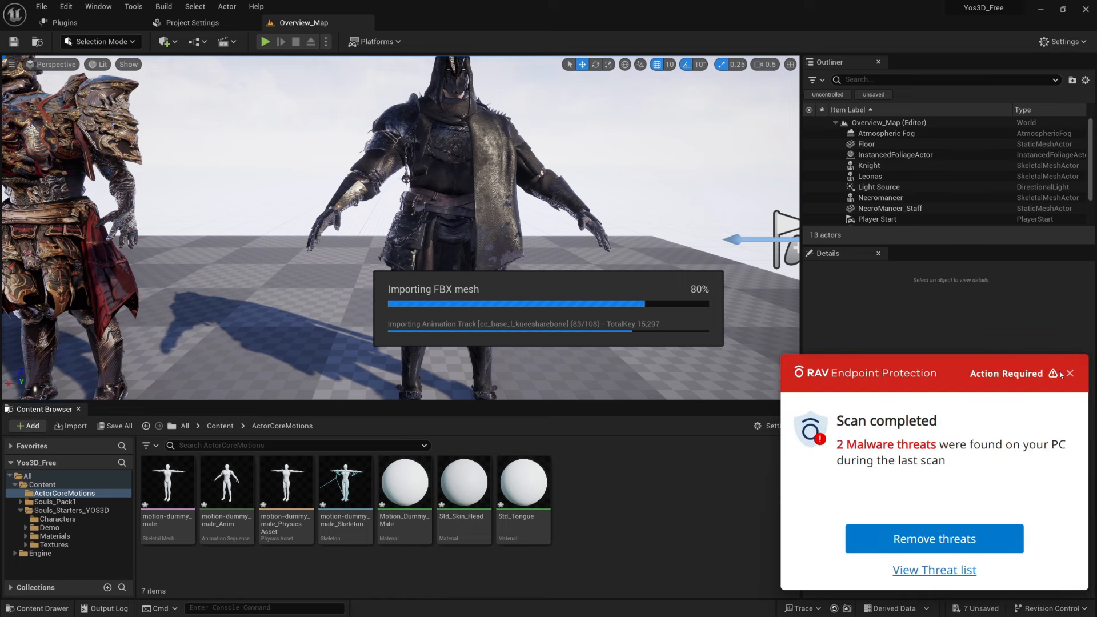
Dismiss the antivirus notification and look through the motion files in the studio-mocap-sword-and-shield-moves folder
left_click(1069, 374)
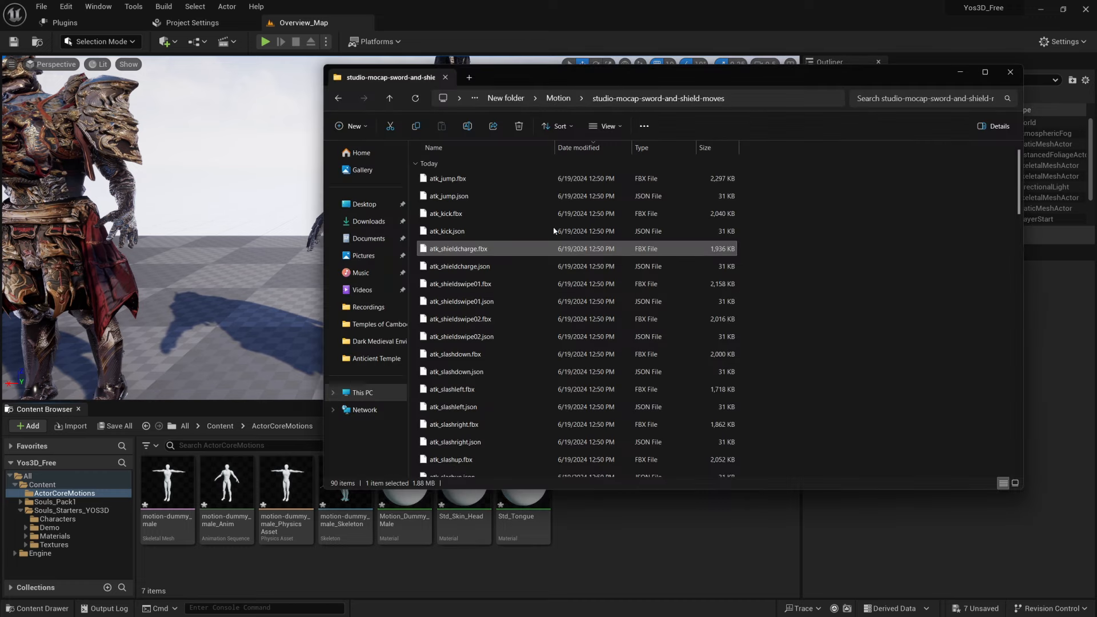
scroll(515, 222, "down", 7)
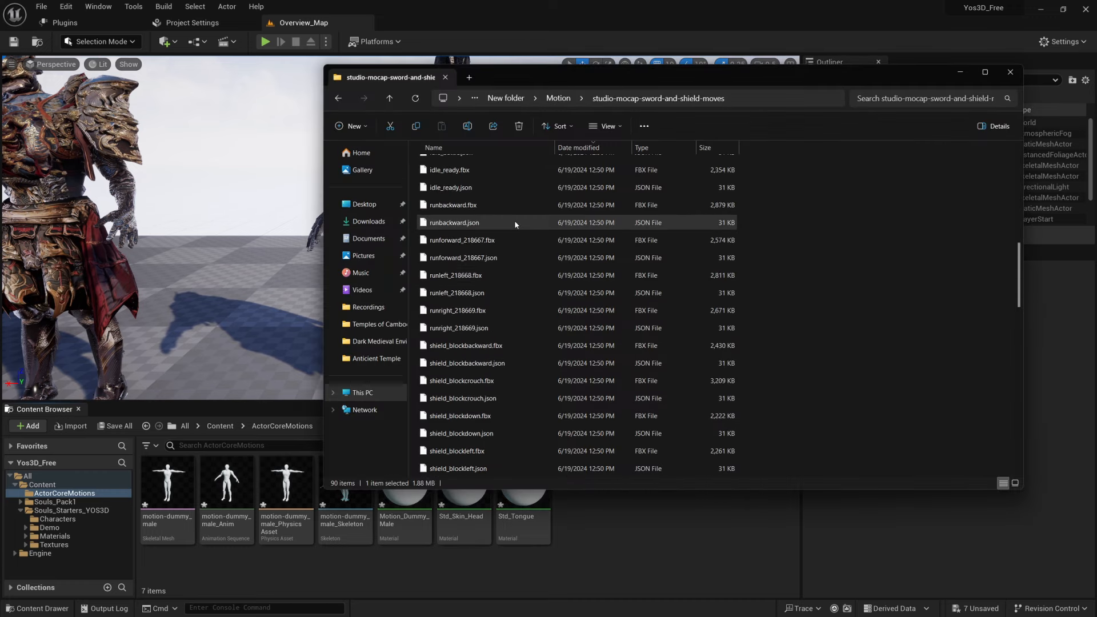
scroll(509, 246, "down", 2)
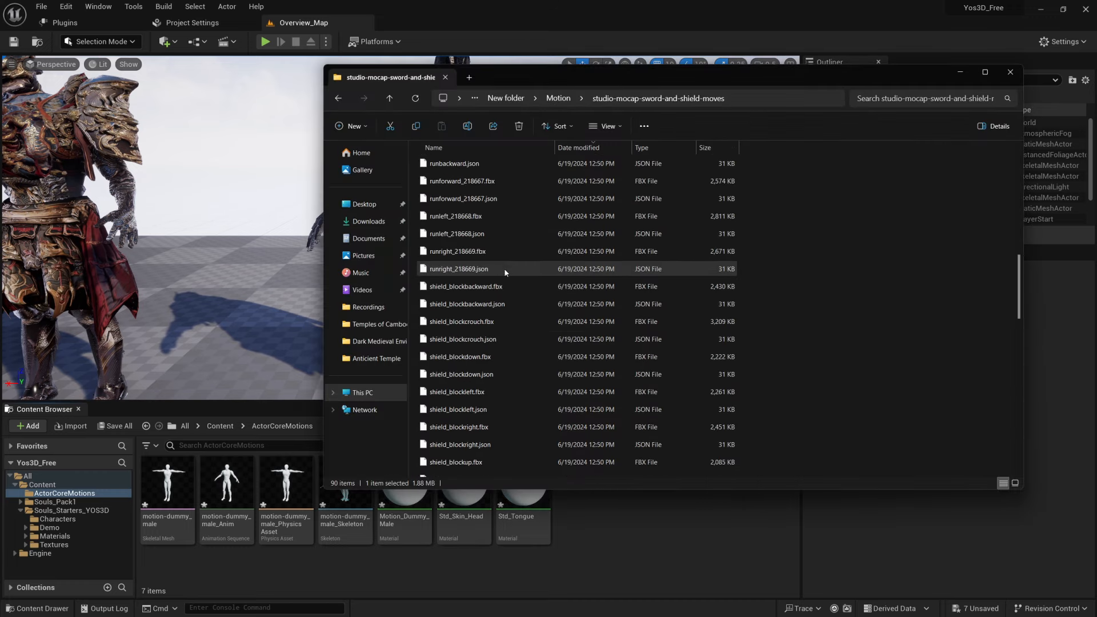
key("Home")
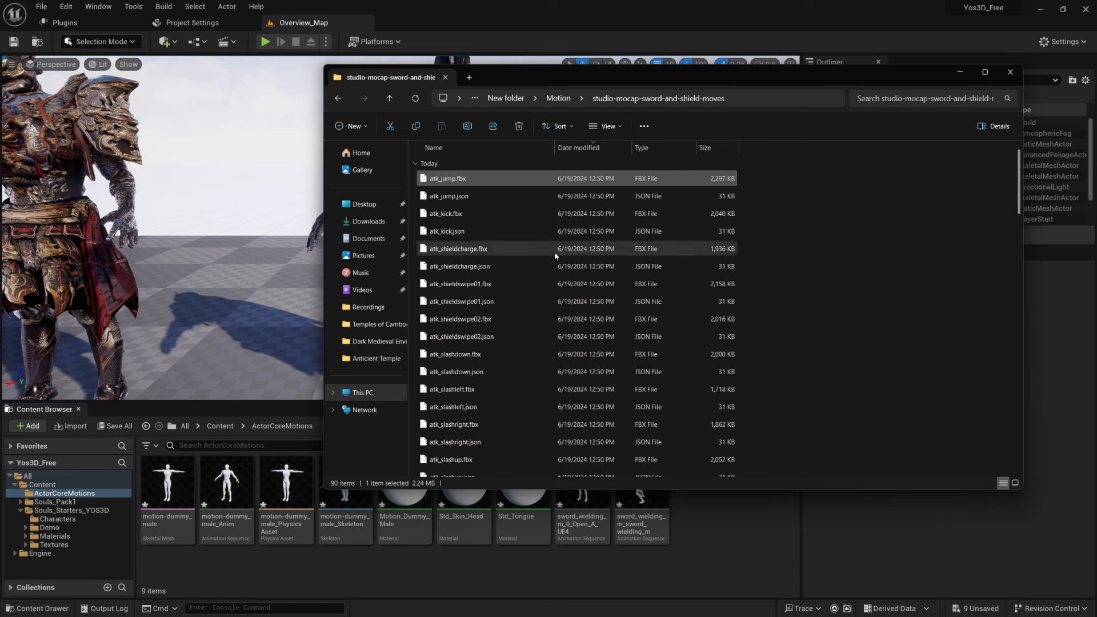
left_click(489, 303)
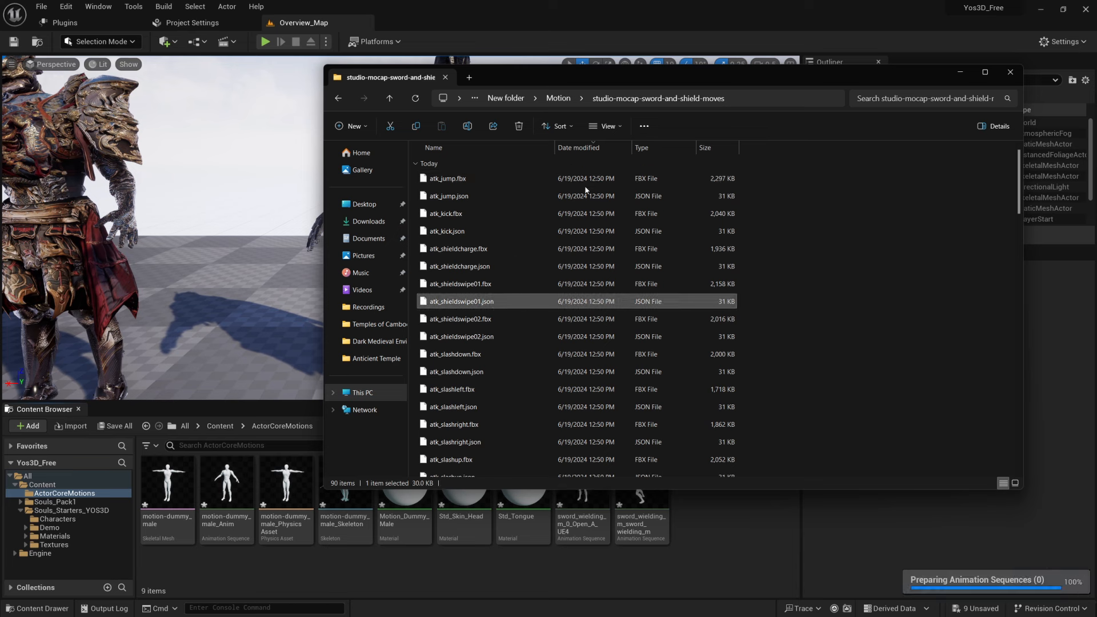
Browse to the motion-dummy_male folder inside Actor and locate the motion-dummy_male.fbx character file
left_click(548, 99)
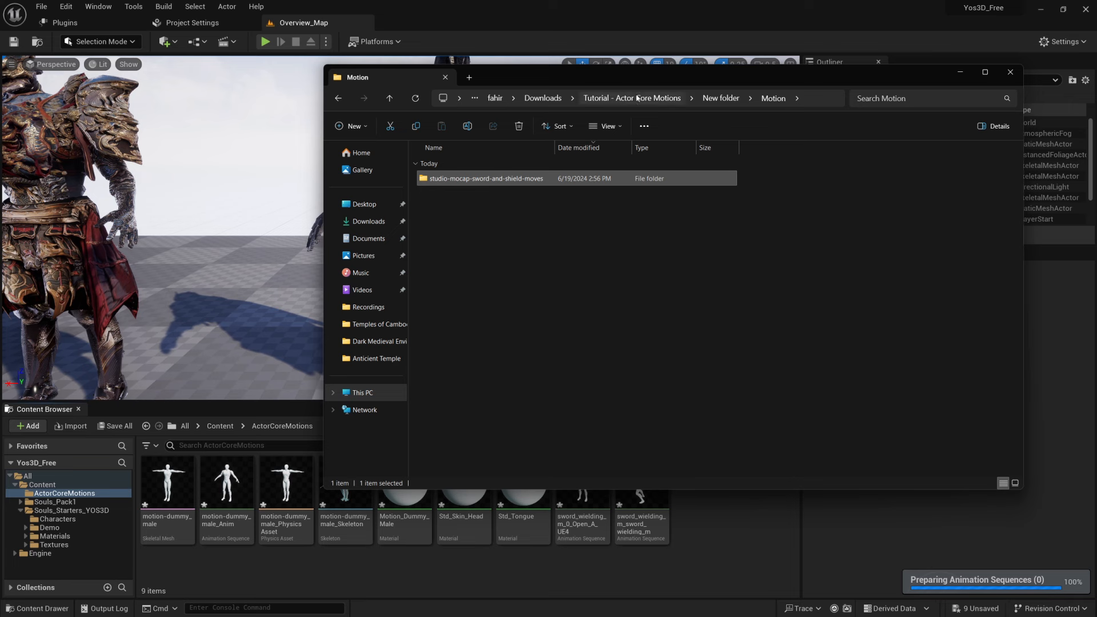
left_click(640, 98)
double_click(473, 197)
double_click(461, 193)
double_click(472, 181)
left_click(474, 178)
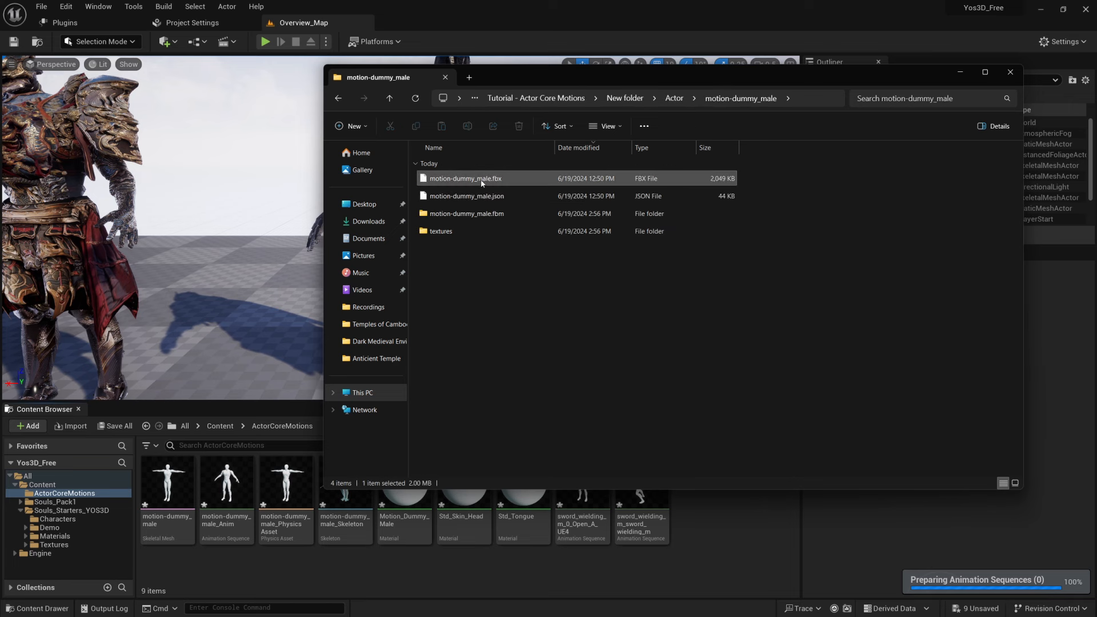
Go back up to the folder holding Actor and Motion, and return to the Unreal Editor
left_click(685, 100)
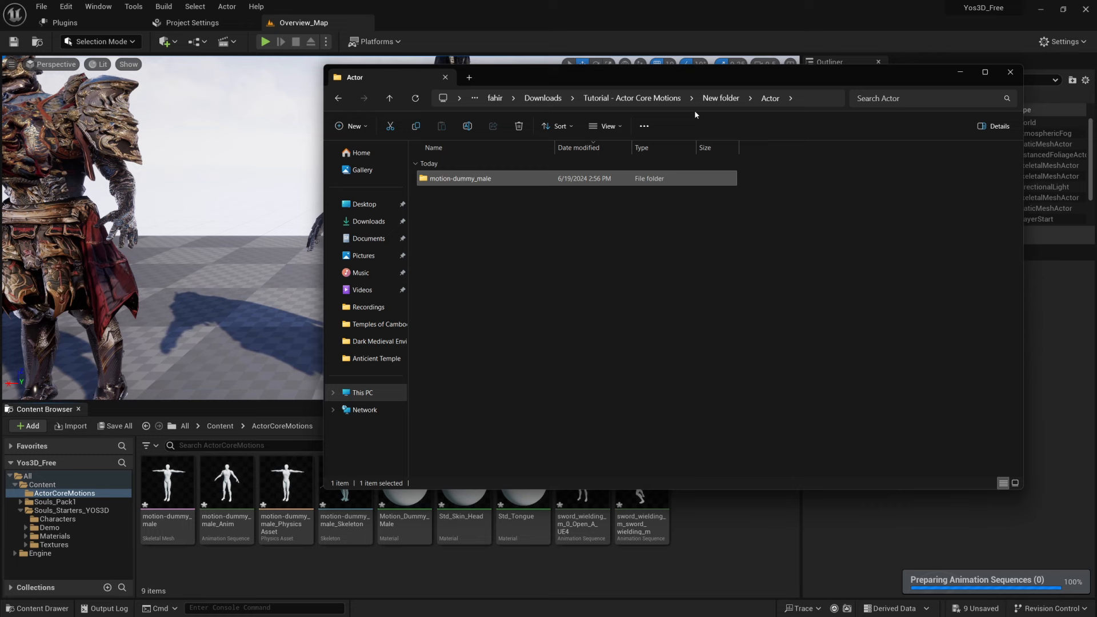
left_click(728, 98)
left_click(432, 358)
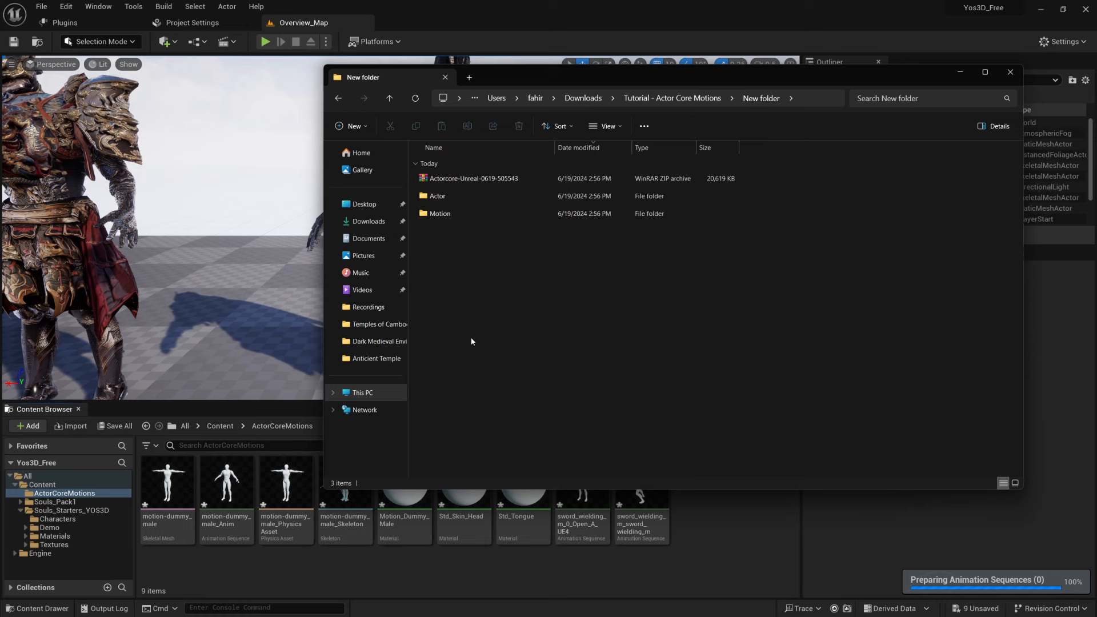
left_click(687, 15)
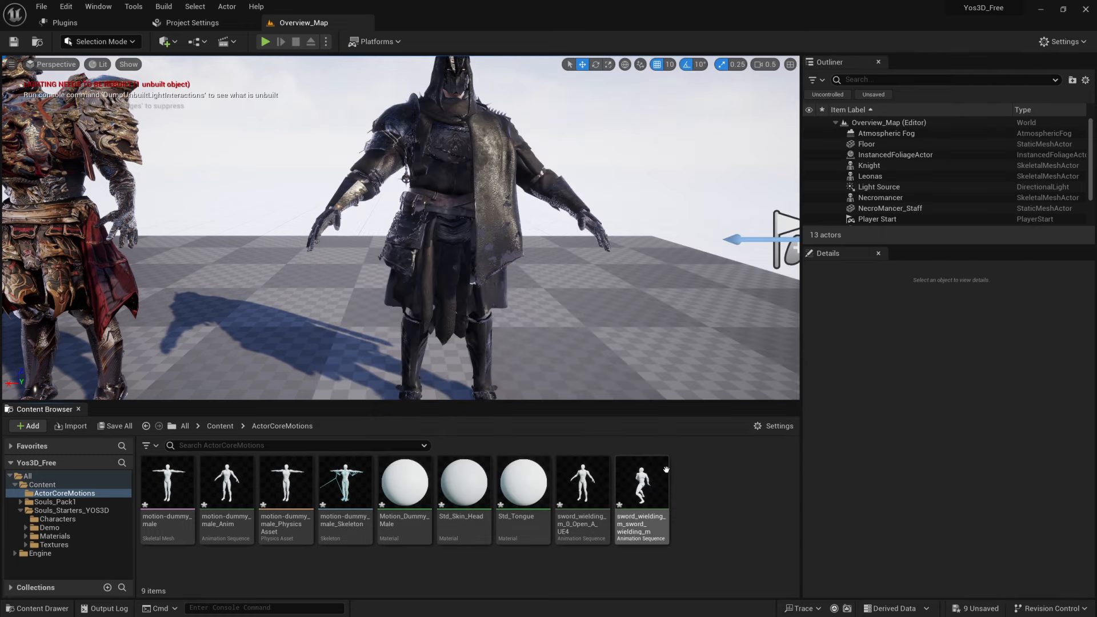
Preview the imported sword_wielding_m_sword_wielding_m animation, close its editor and view the armoured character in the level
double_click(652, 489)
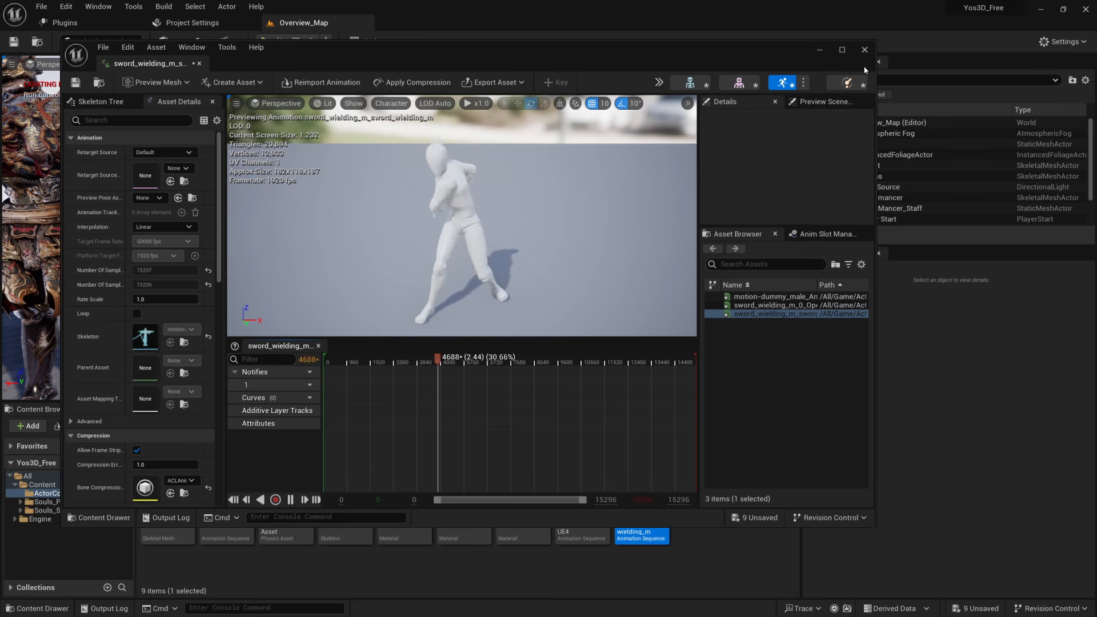
left_click(865, 50)
mouse_move(456, 147)
right_mouse_down()
mouse_move(446, 146)
mouse_move(441, 114)
mouse_move(435, 152)
right_mouse_up()
key("s")
key("w")
key("s")
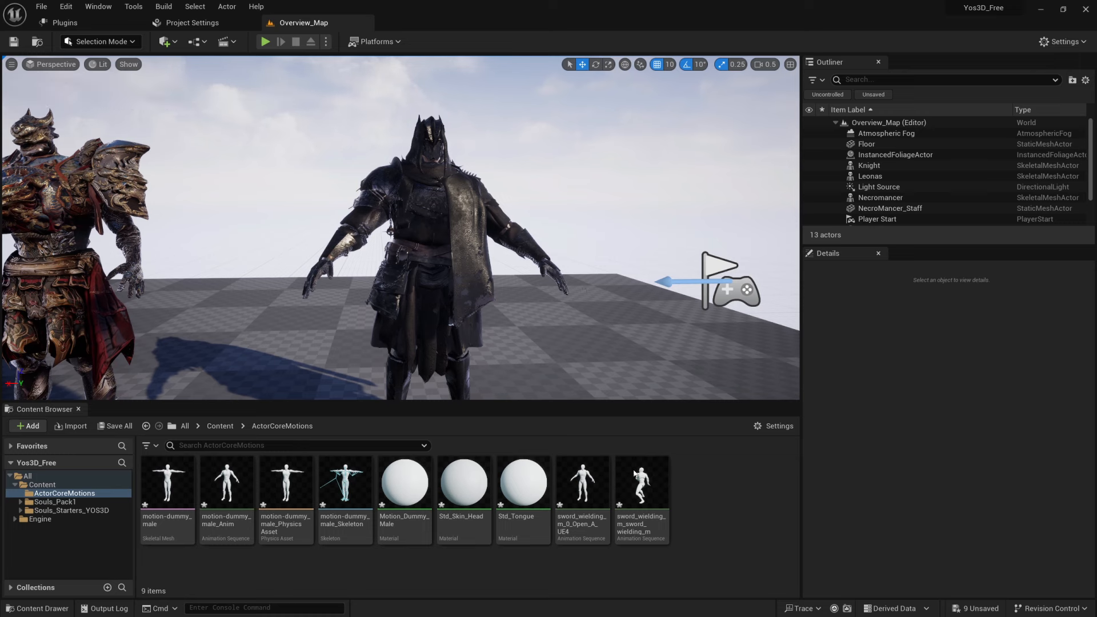
Dock the sword_wielding_m animation editor in the main window and inspect the motion-dummy_male skeleton before returning to Overview_Map
left_click(157, 531)
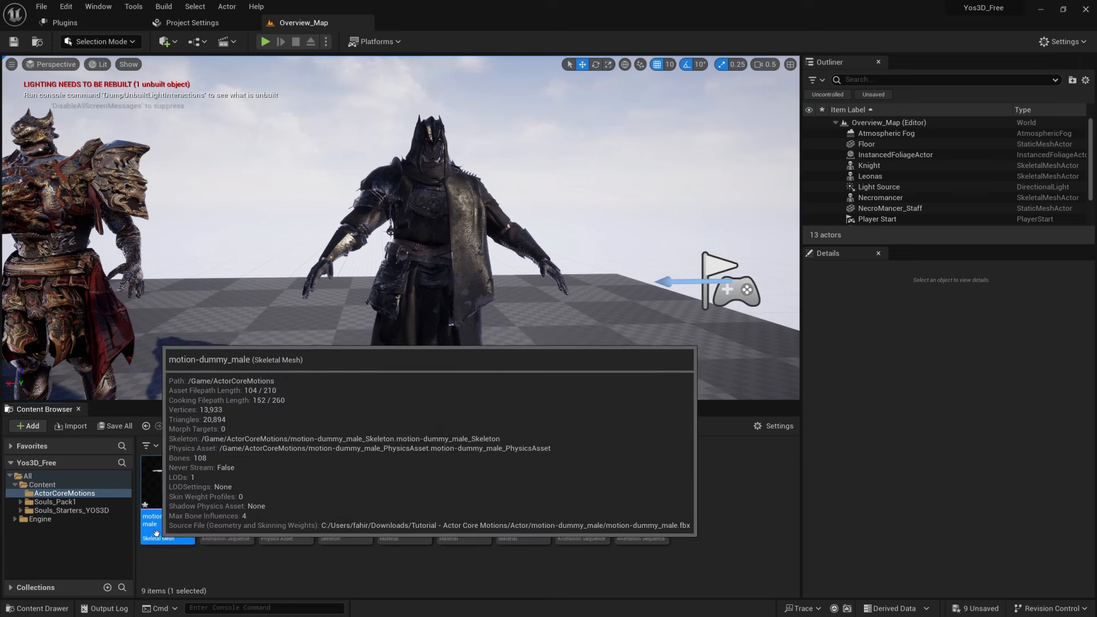
double_click(636, 520)
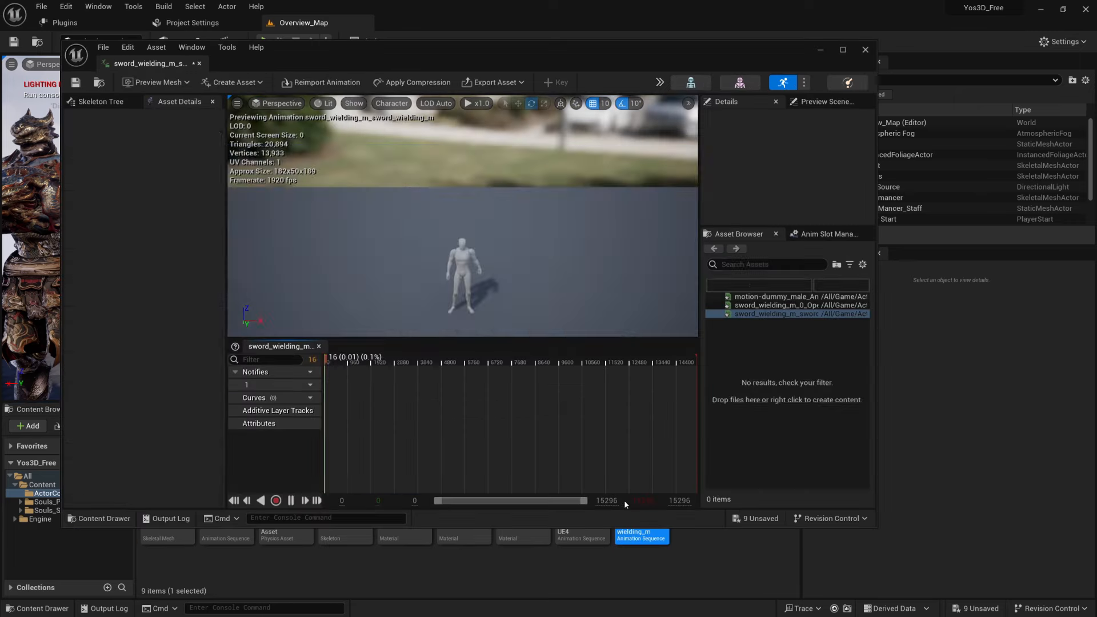
left_click_drag(142, 63, 426, 17)
left_click(914, 42)
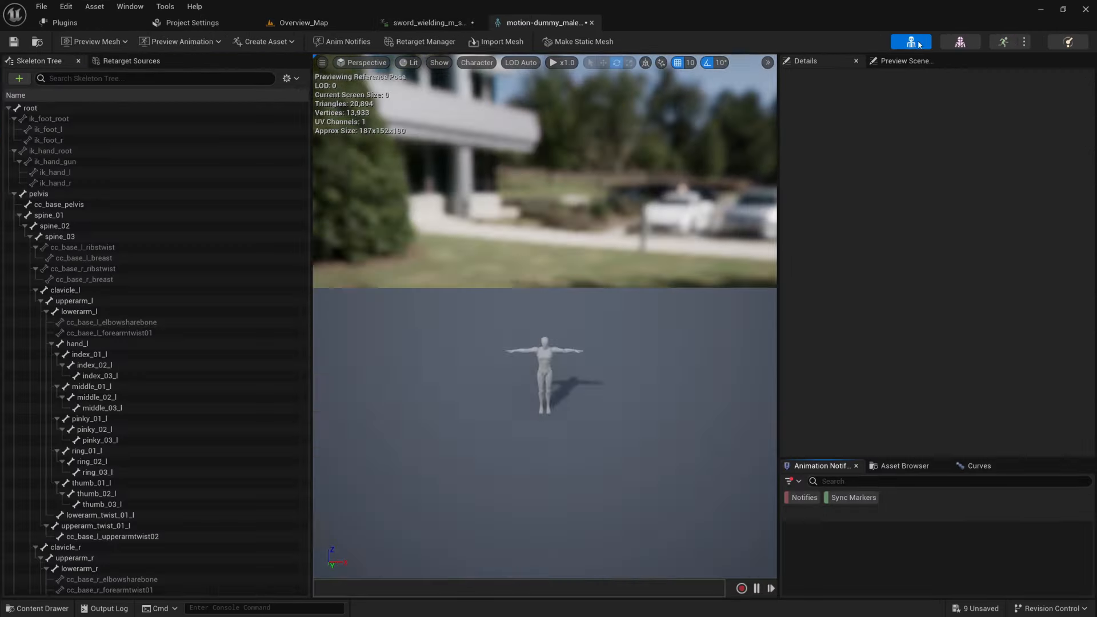
left_click_drag(490, 272, 505, 221)
scroll(462, 232, "up", 3)
left_click(304, 24)
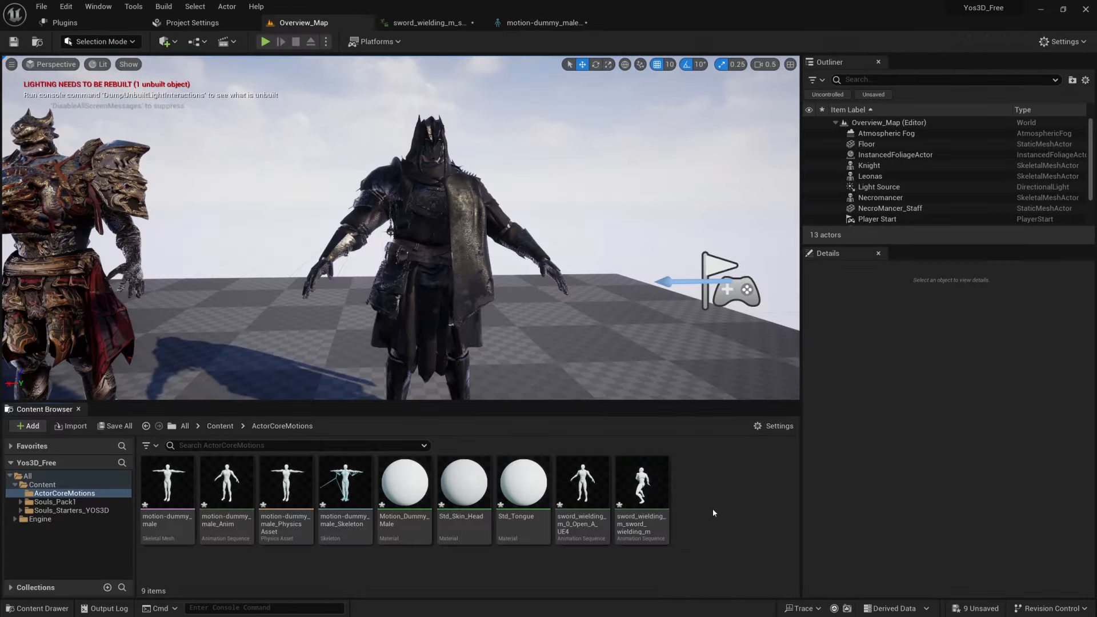
Create an IK Rig from the motion-dummy_male skeletal mesh, and open and save the new rig
mouse_move(181, 495)
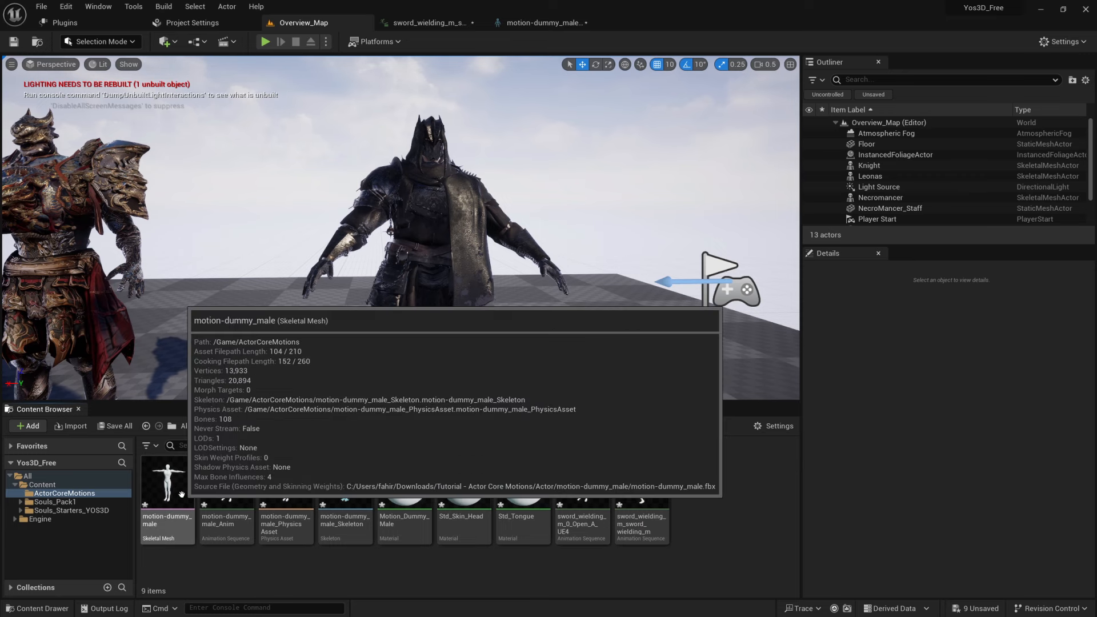
left_click(182, 495)
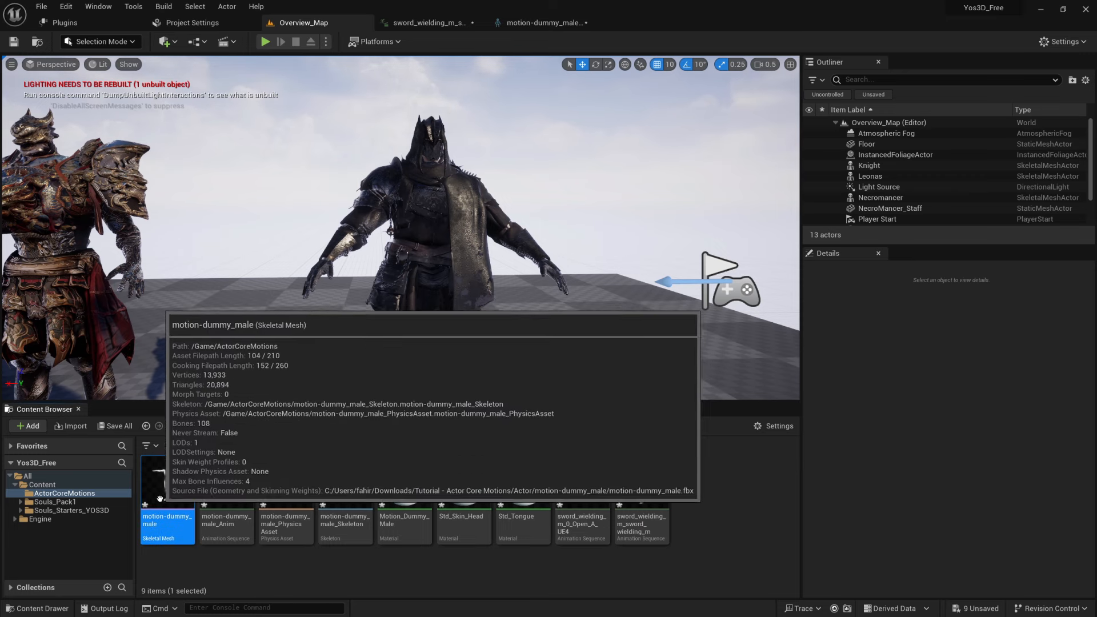
right_click(181, 494)
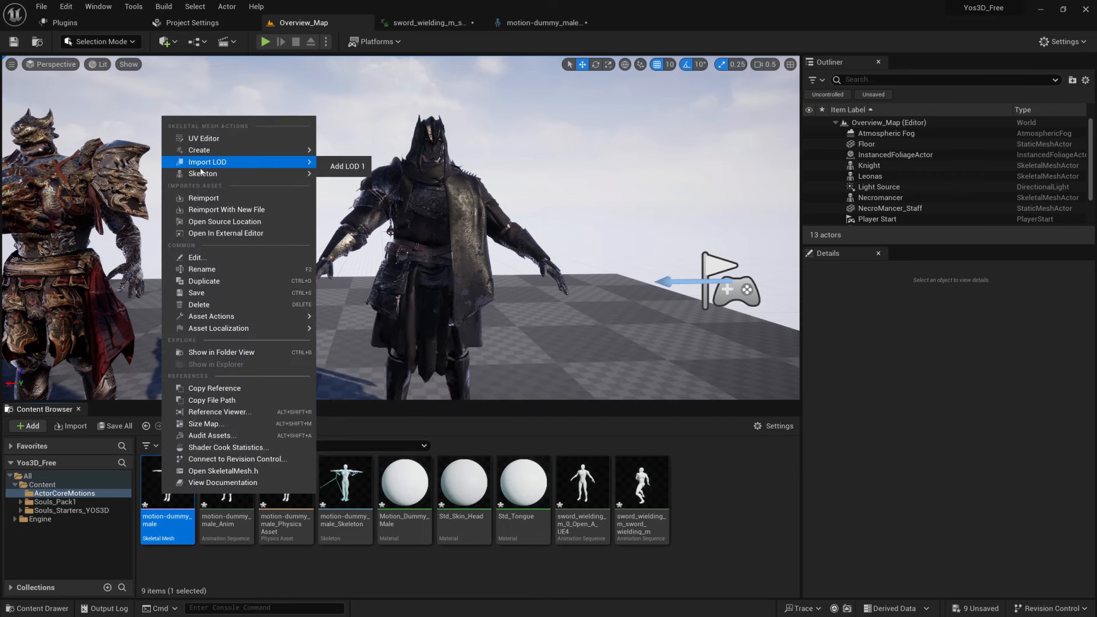
mouse_move(240, 150)
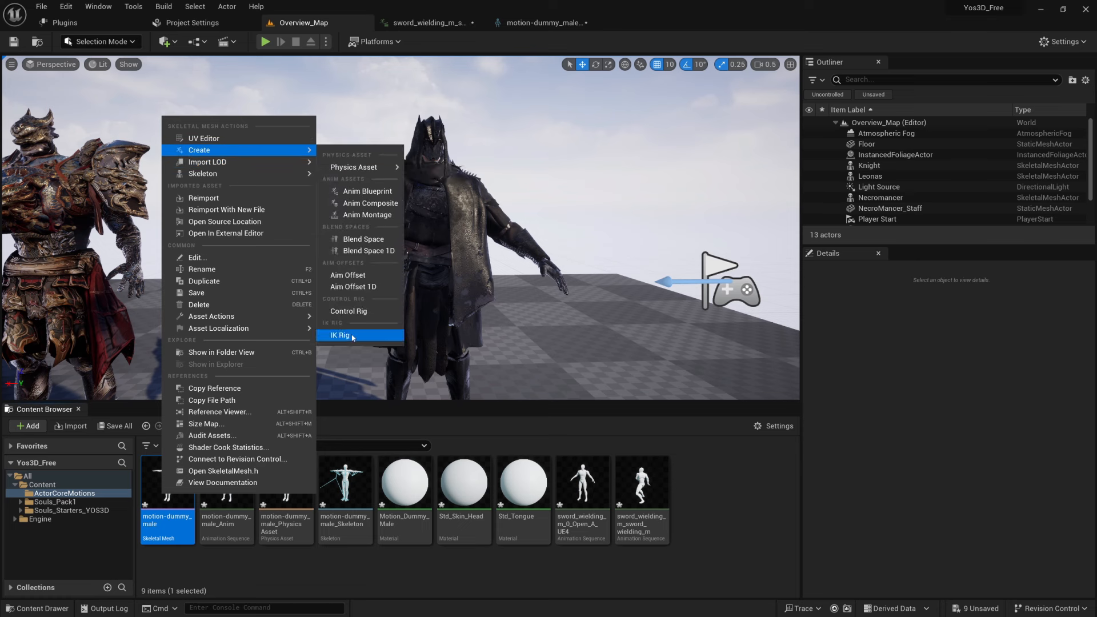
left_click(348, 338)
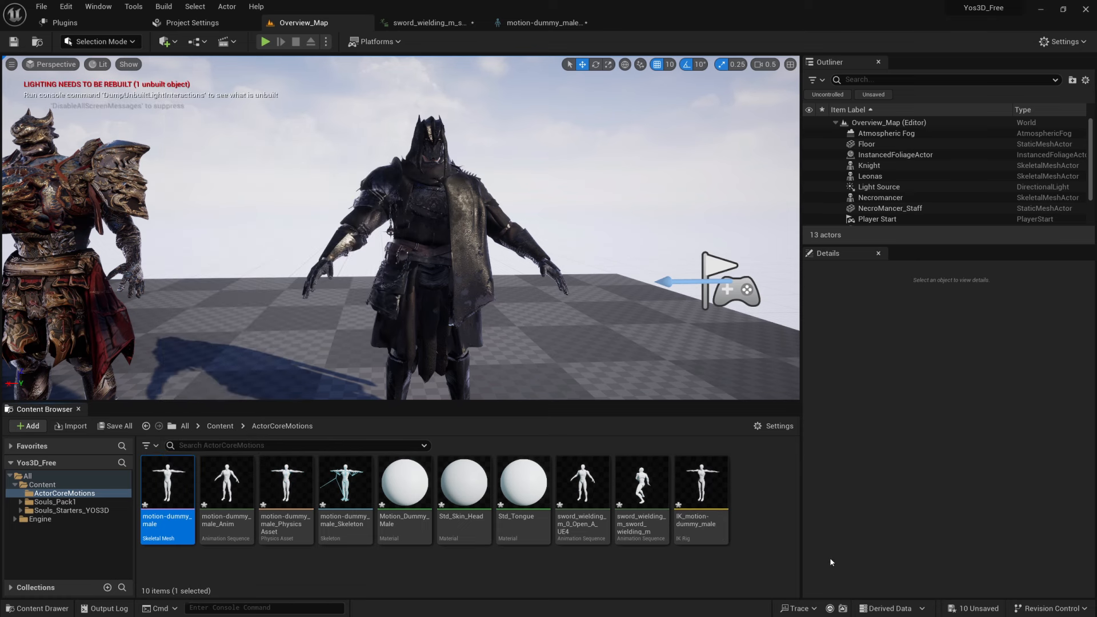
double_click(702, 502)
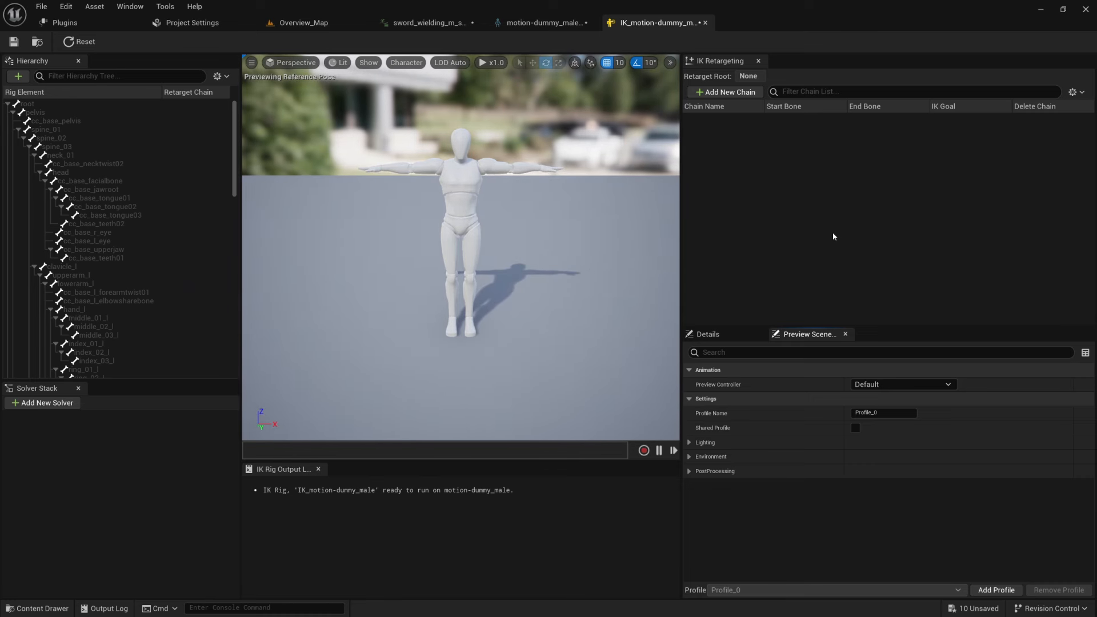
left_click(14, 41)
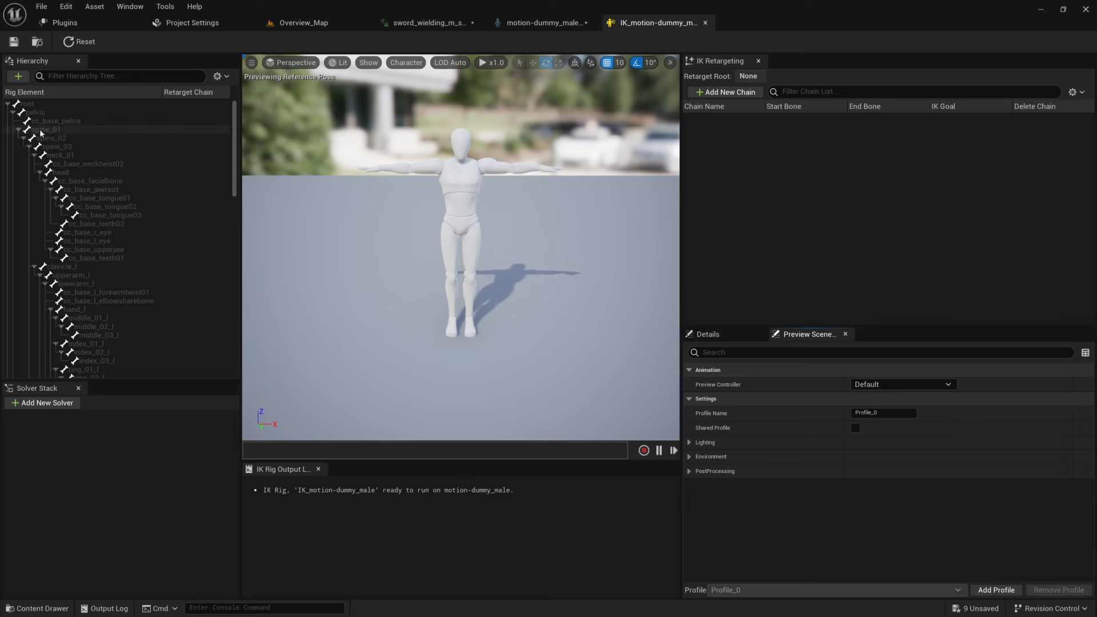
Create a retarget chain named Head from neck_01 to head, without an IK goal
left_click(73, 155)
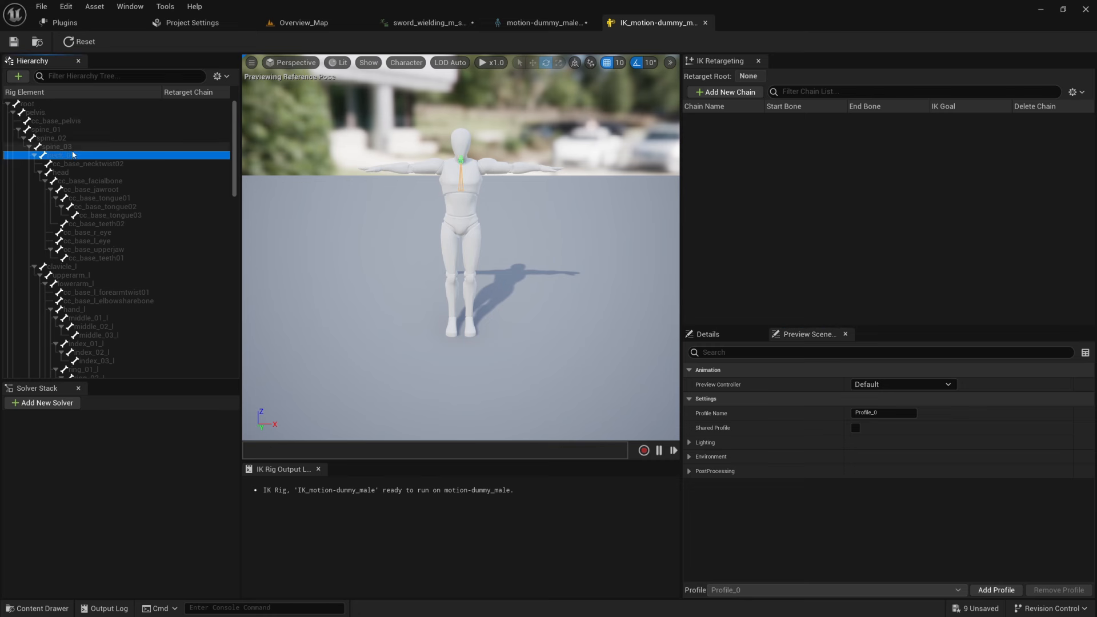
left_click(60, 172, "ctrl")
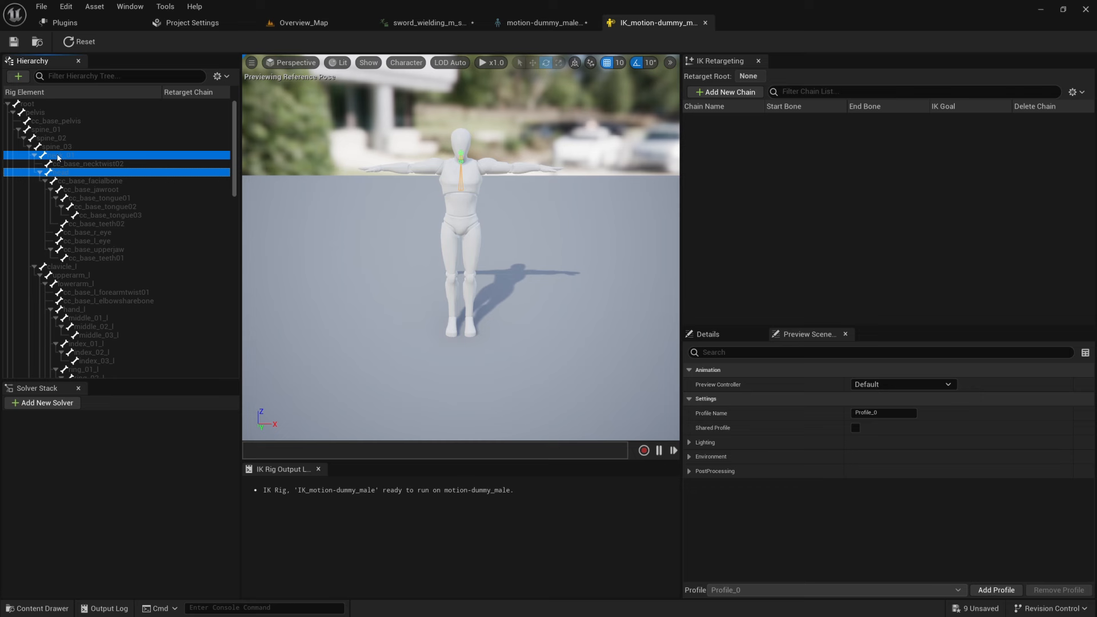
right_click(58, 157)
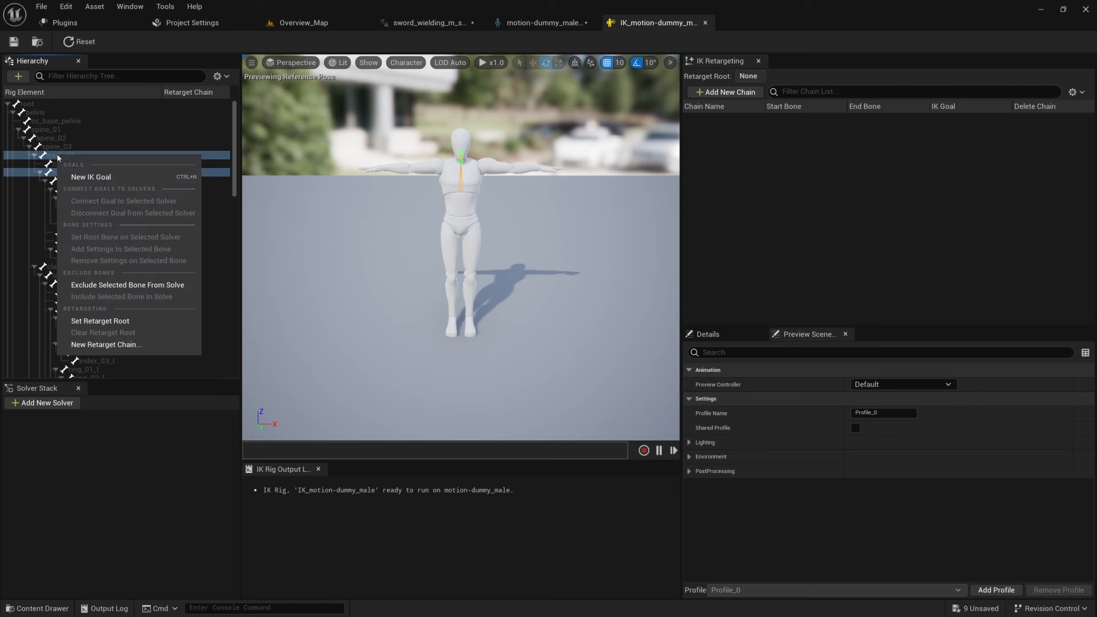
left_click(100, 345)
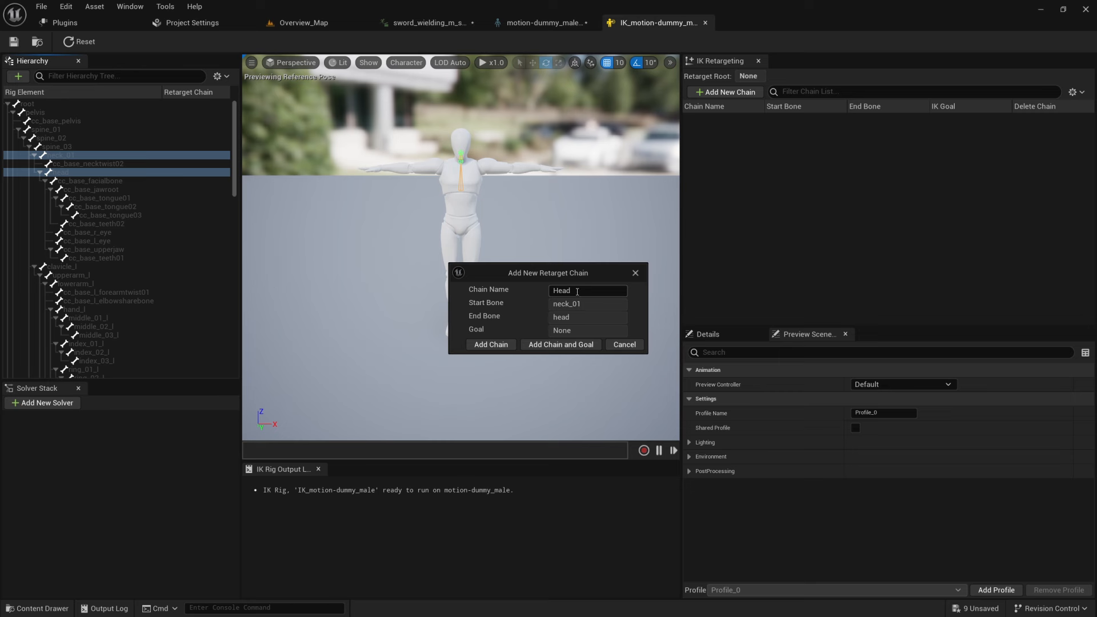
left_click(492, 345)
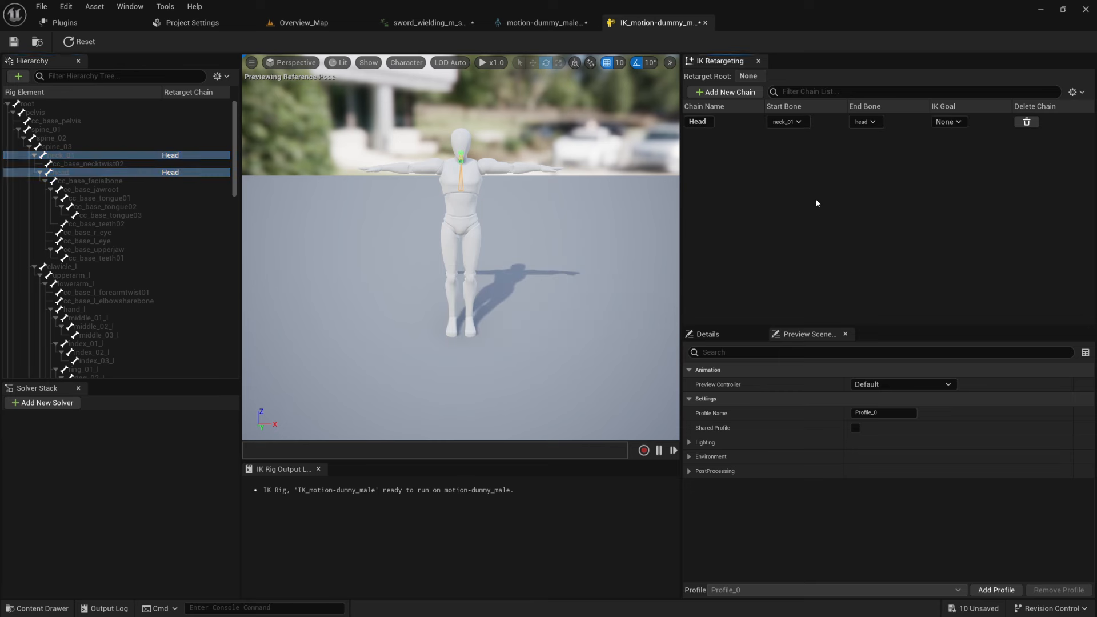
Review the Head chain's bones in the hierarchy and the choices for its start and end bones
left_click(50, 155)
left_click(52, 172)
left_click(754, 165)
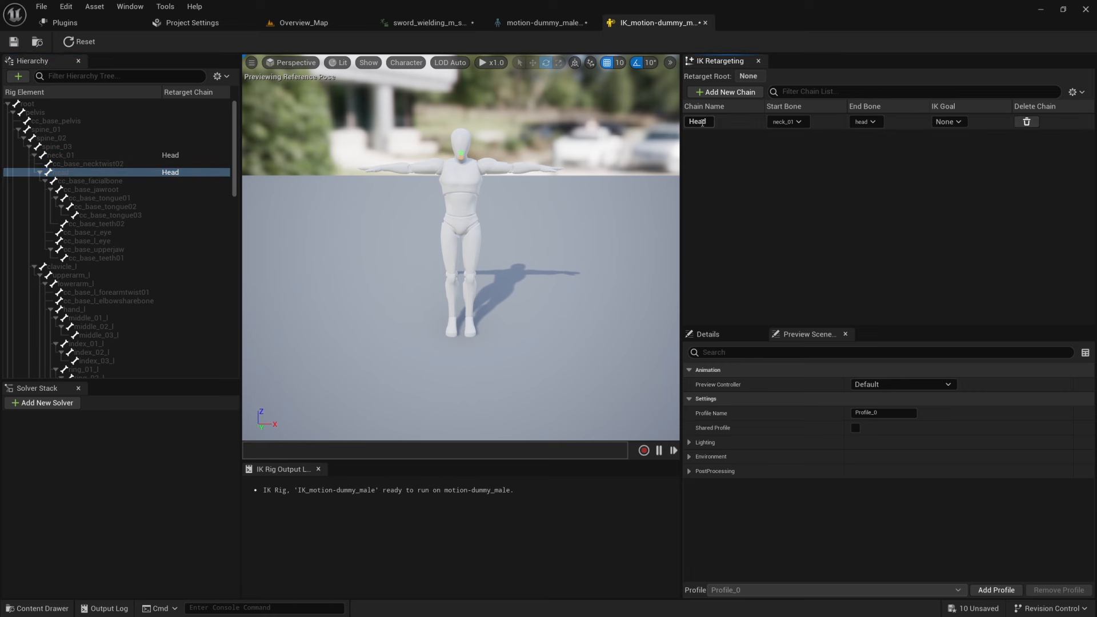
left_click(798, 122)
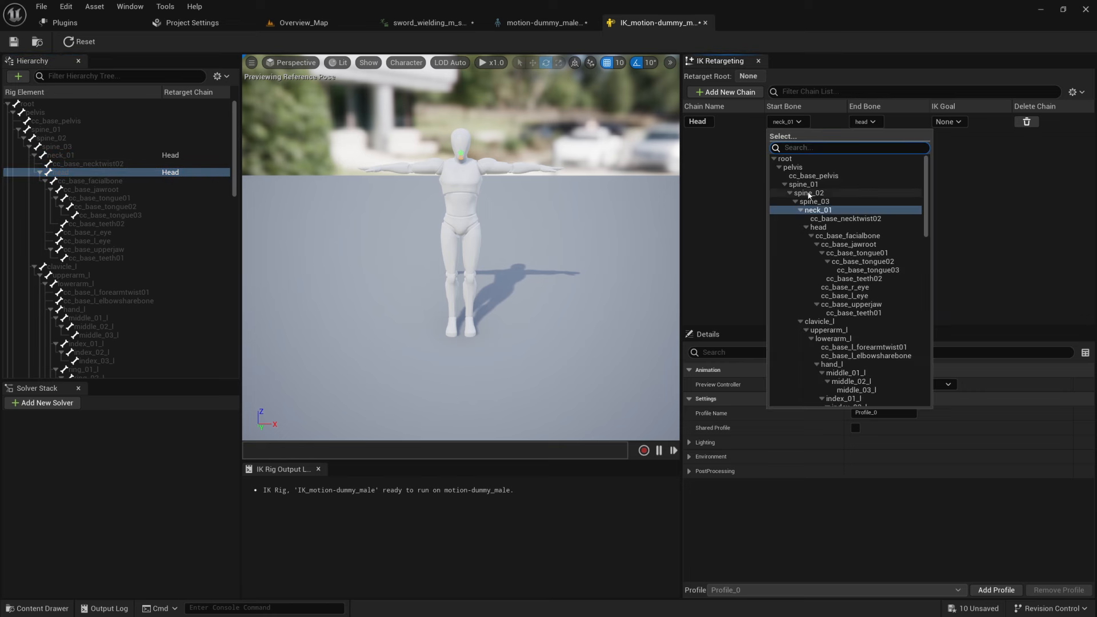
left_click(952, 172)
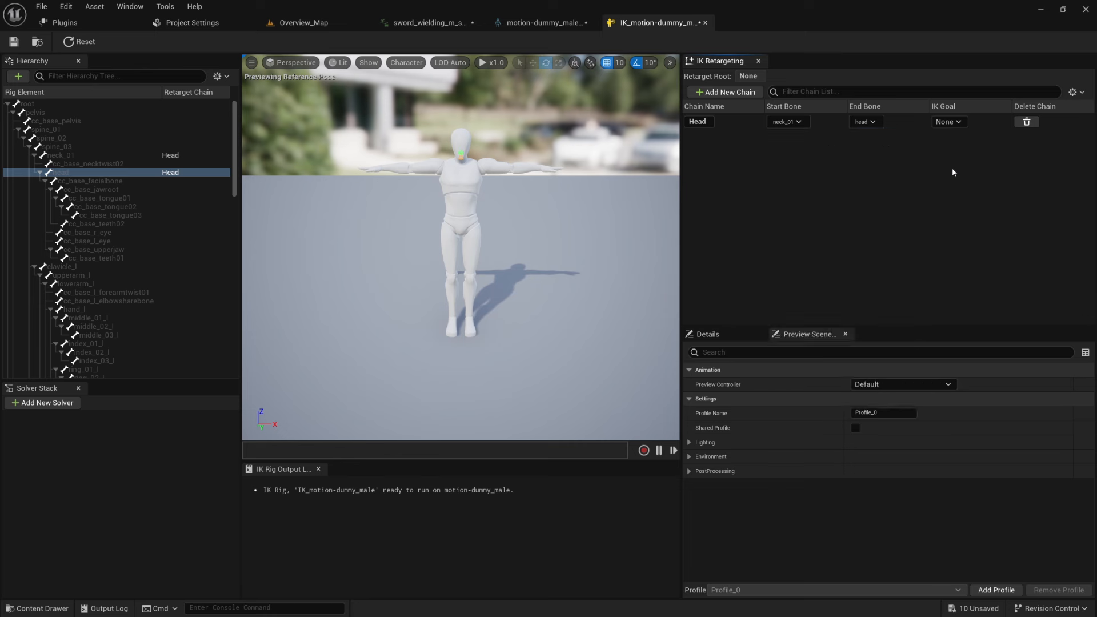
left_click(865, 122)
left_click(814, 311)
key("F2")
Add LeftArm retarget chains for the selected clavicle_l and hand_l bones, without IK goals
scroll(103, 231, "down", 2)
left_click(102, 231)
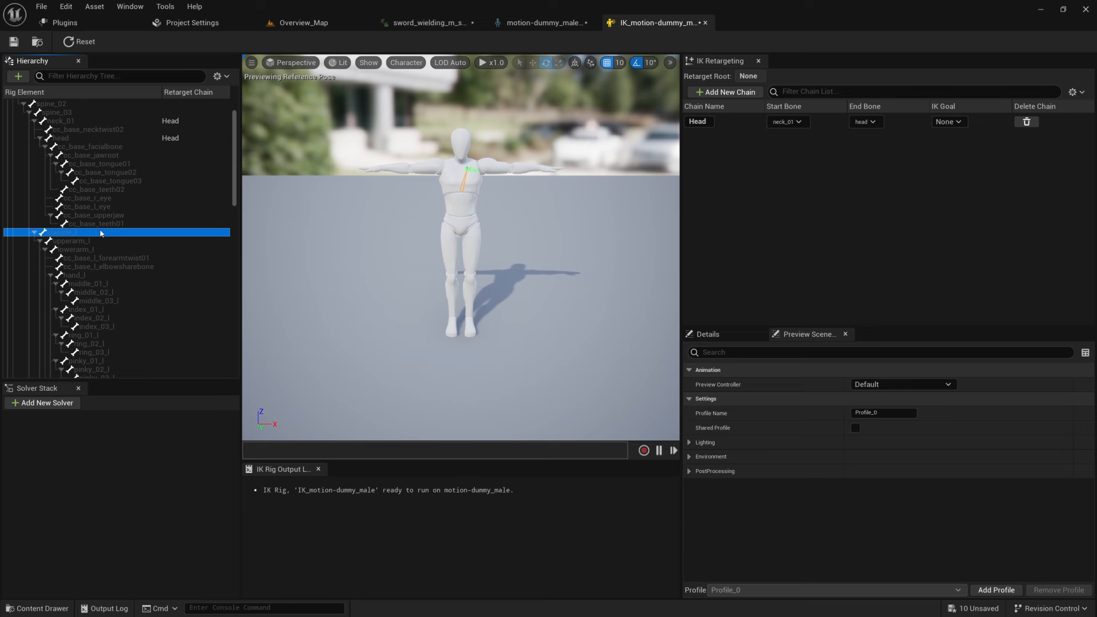
left_click(87, 276, "ctrl")
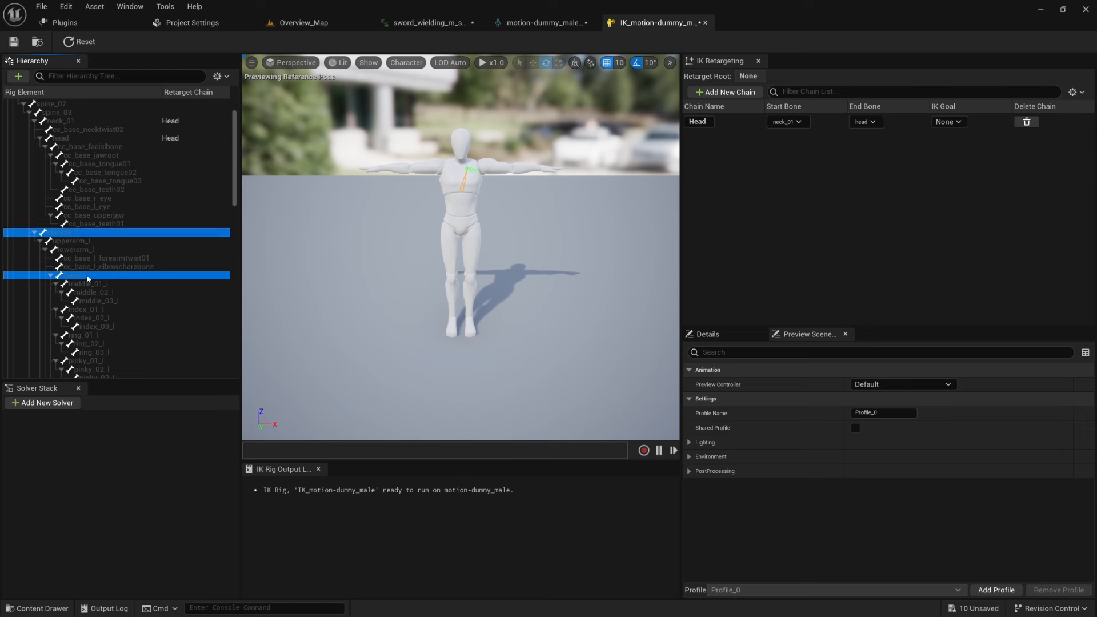
right_click(81, 234)
left_click(130, 424)
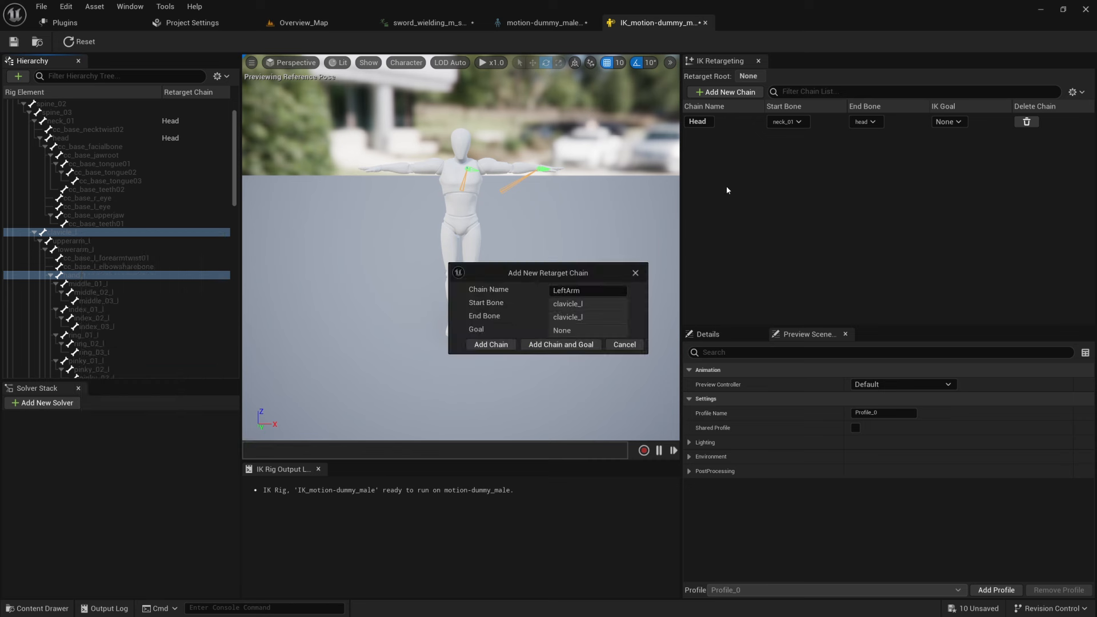
left_click(495, 346)
left_click(494, 345)
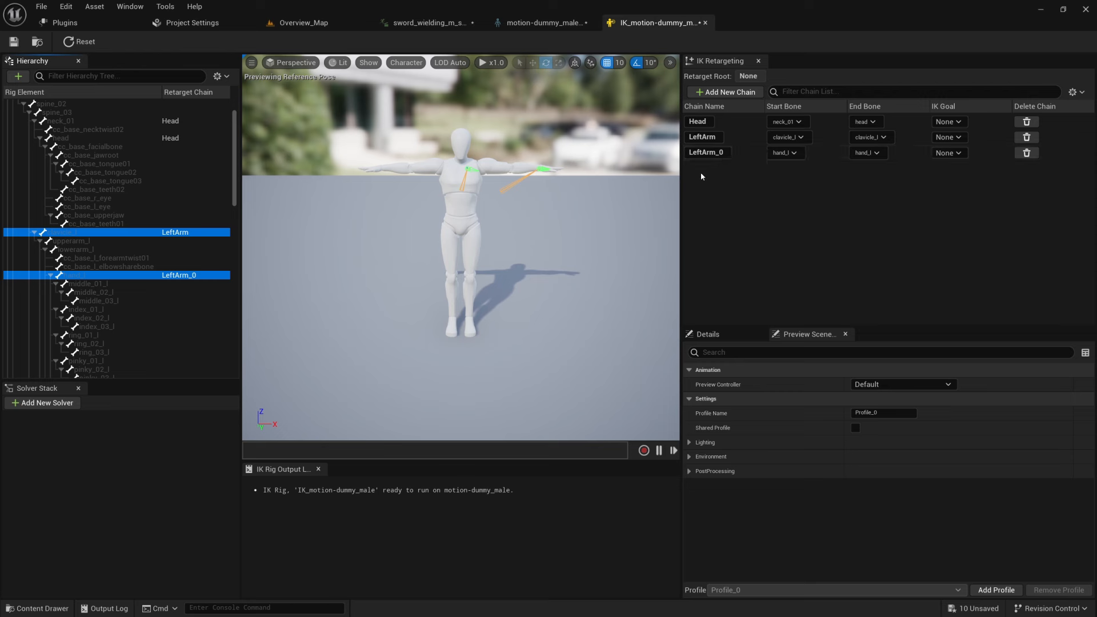
Delete the duplicate LeftArm_0 chain and set the LeftArm chain to run from clavicle_l to hand_l
left_click(1027, 153)
left_click(790, 137)
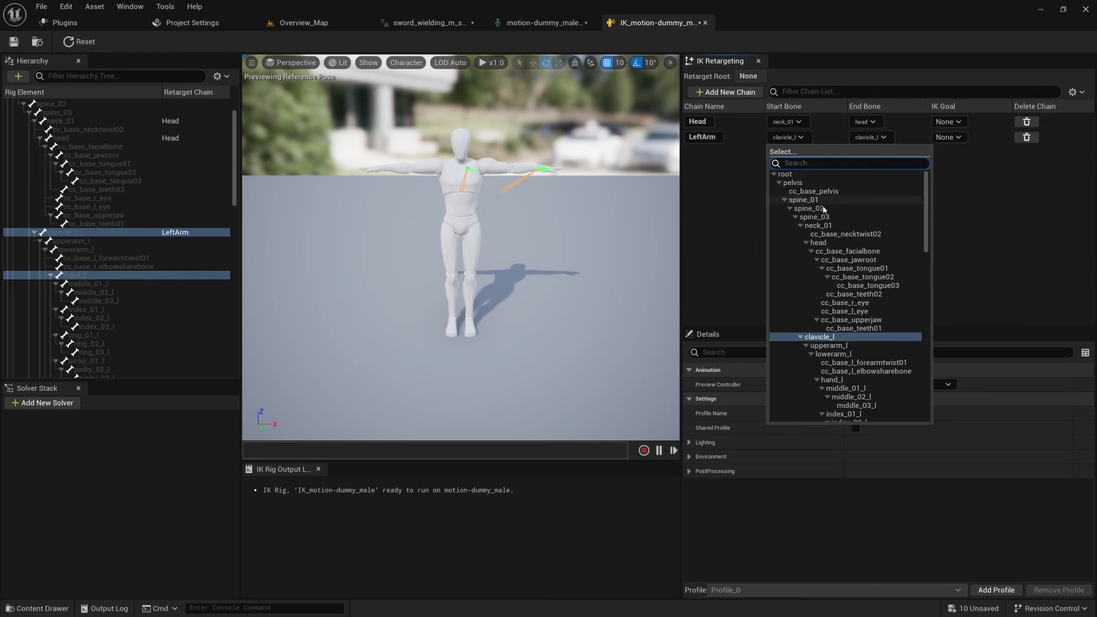
left_click(946, 280)
left_click(879, 137)
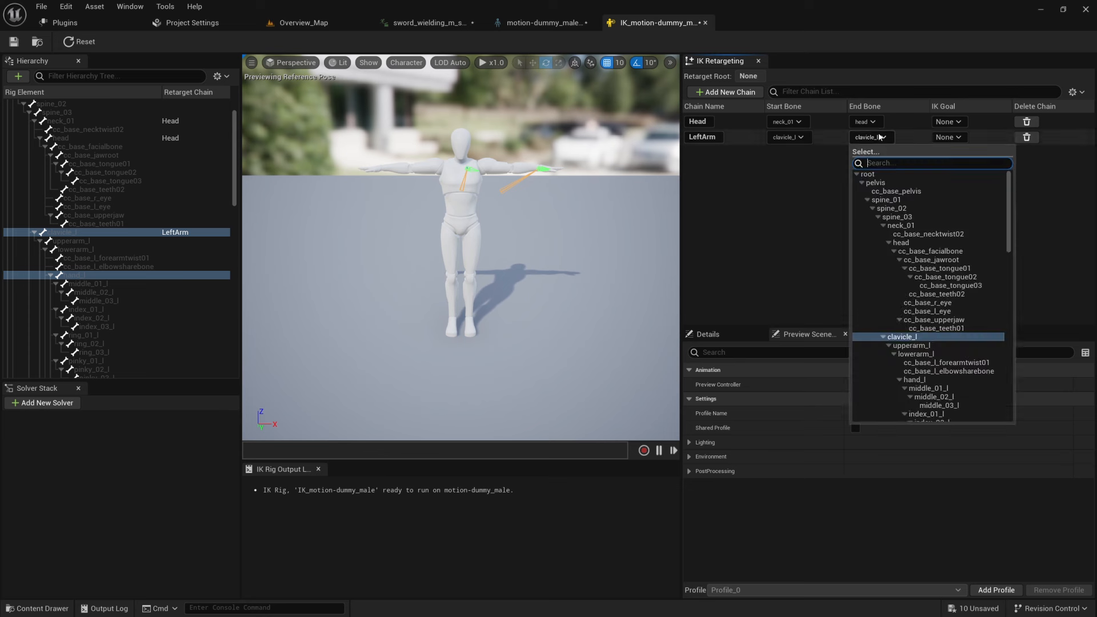
left_click(920, 380)
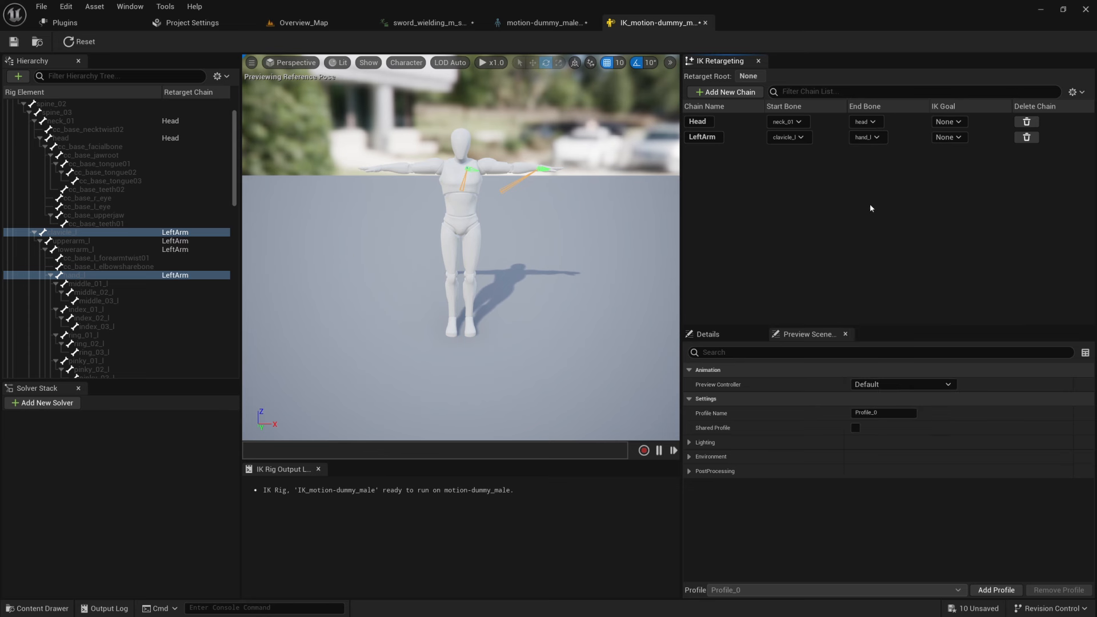
left_click(791, 138)
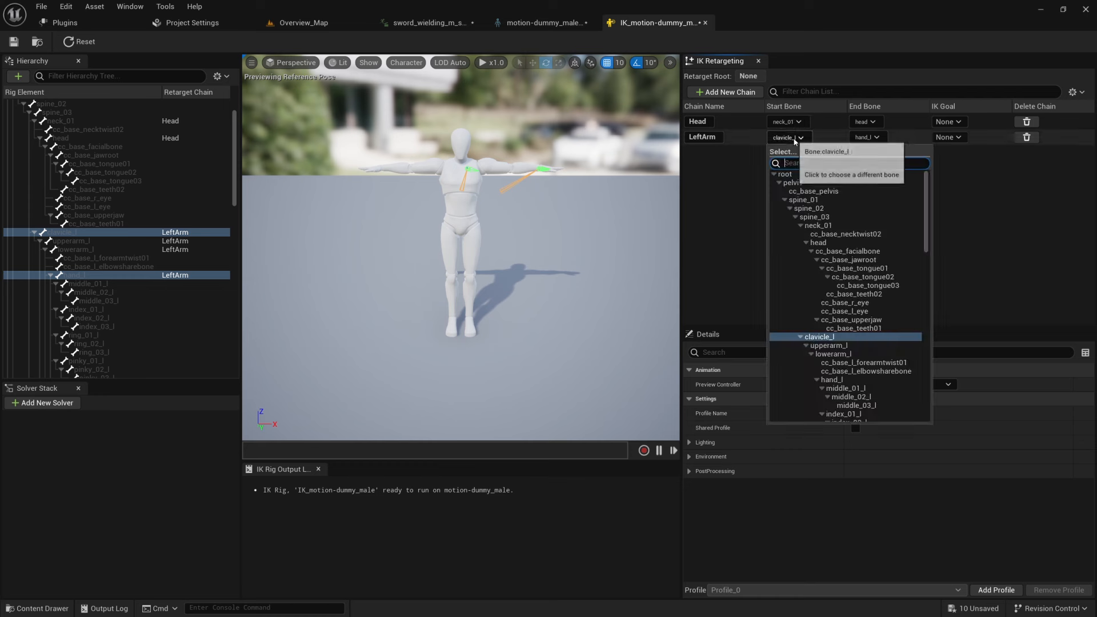
left_click(831, 338)
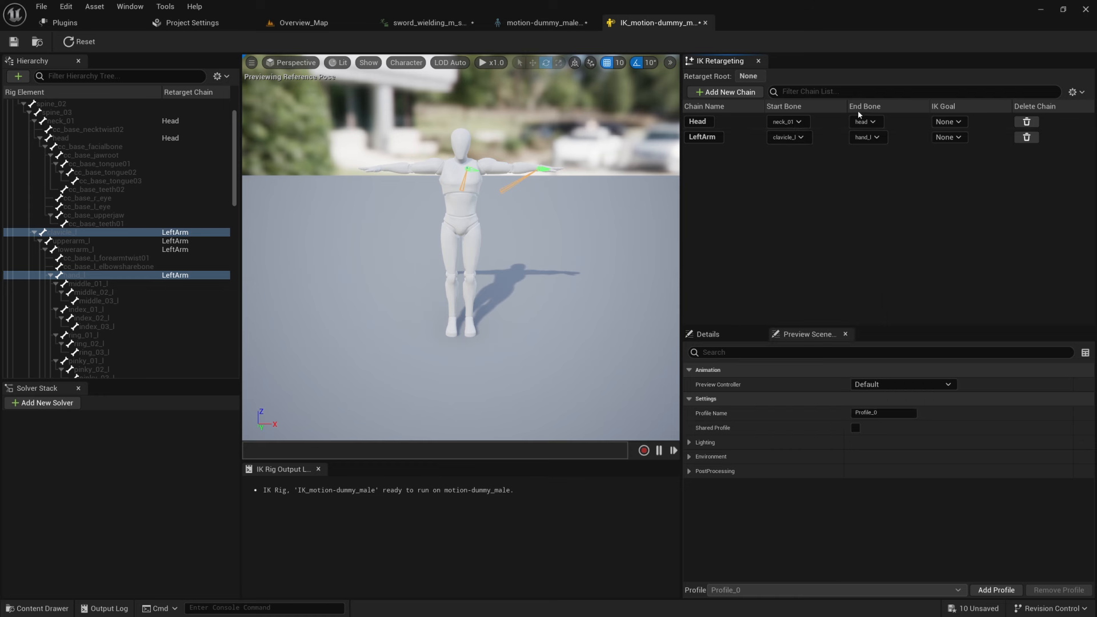
left_click(867, 138)
left_click(914, 380)
left_click(719, 151)
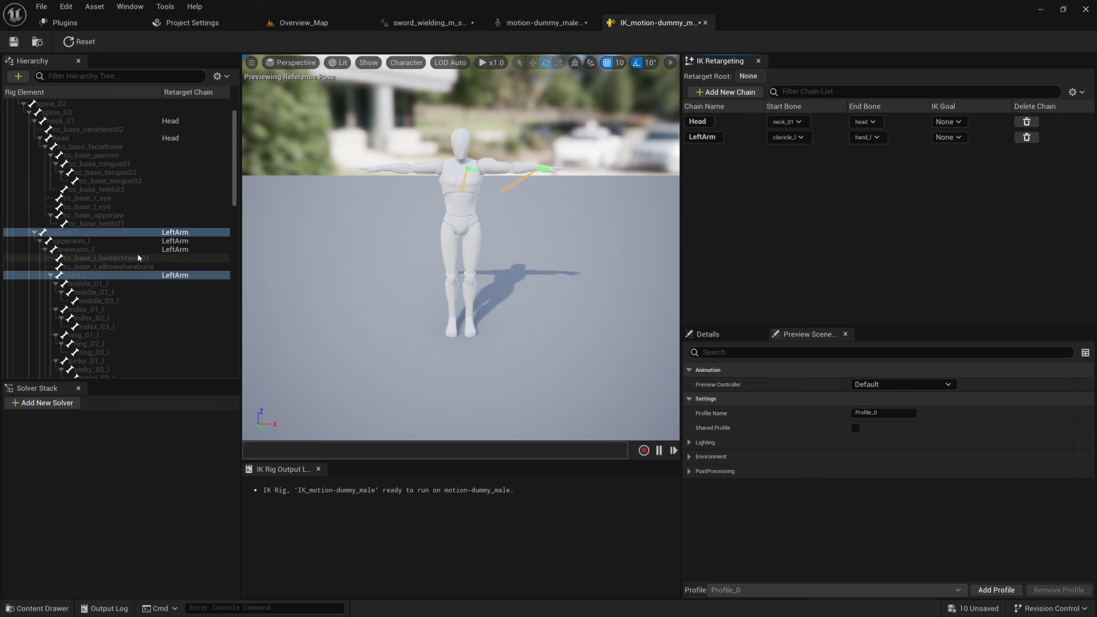
Add a RightArm retarget chain from clavicle_r to hand_r without an IK goal, and save the rig
scroll(132, 268, "down", 5)
scroll(132, 273, "down", 2)
left_click(100, 267)
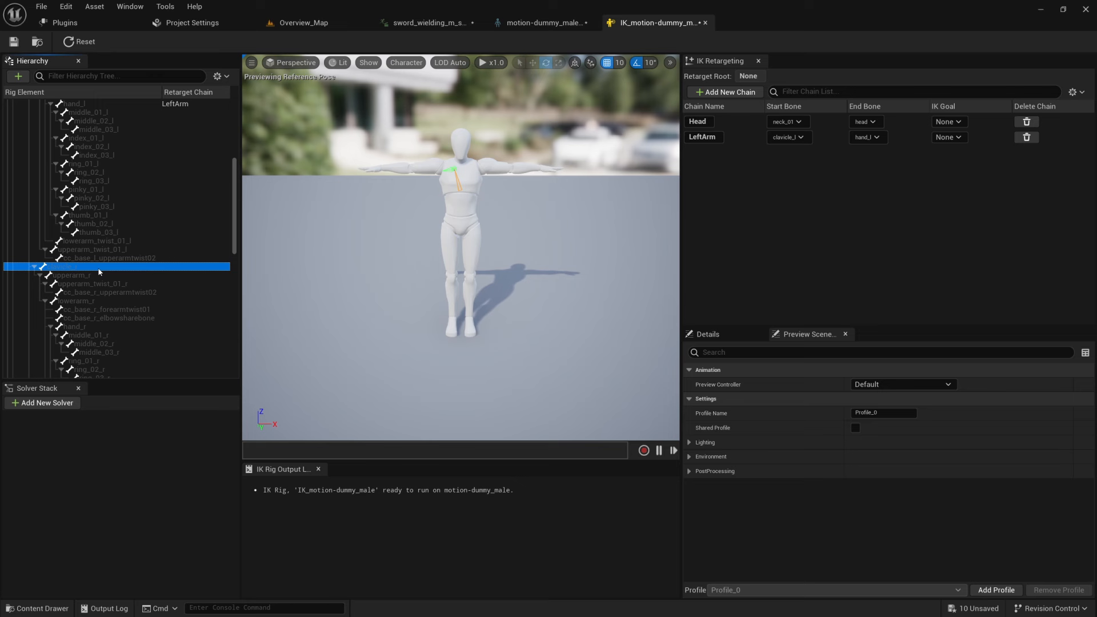
right_click(100, 272)
left_click(148, 460)
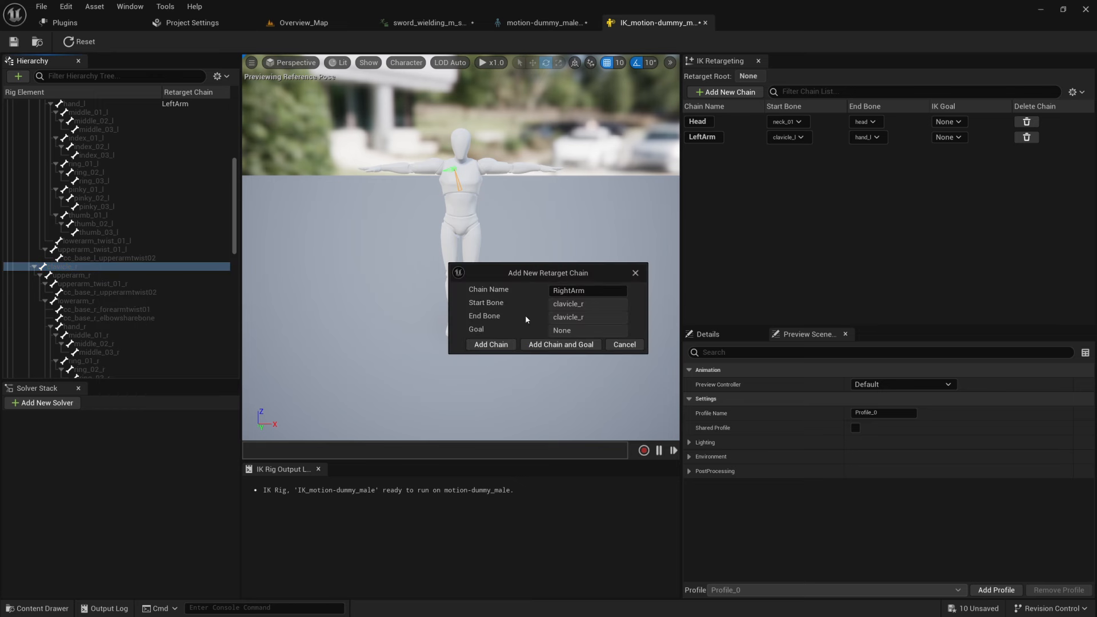
left_click(490, 344)
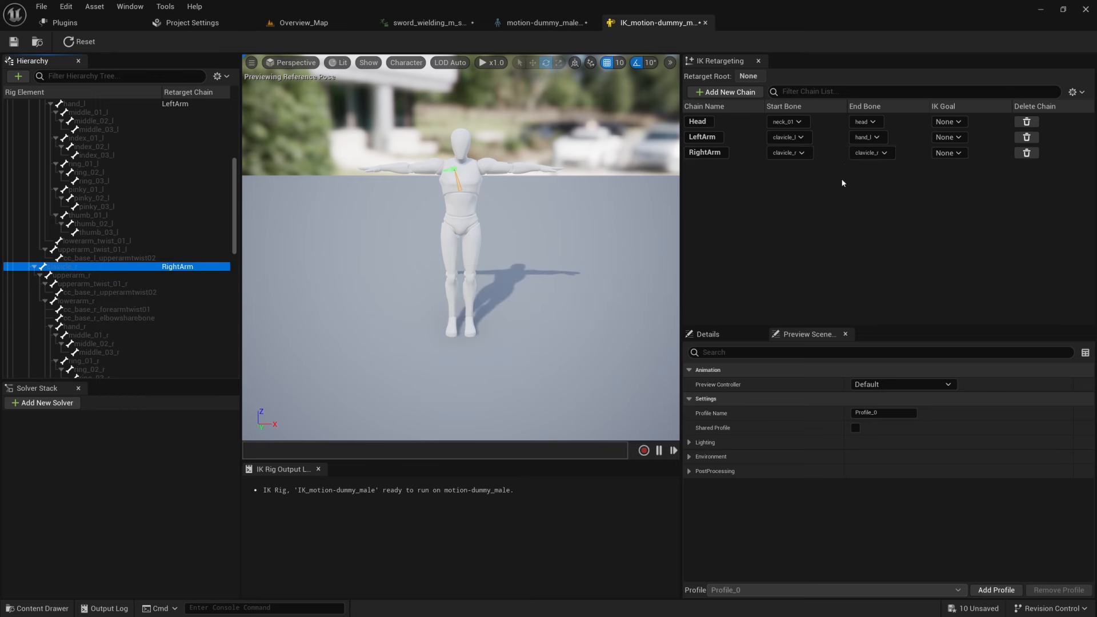
left_click(866, 154)
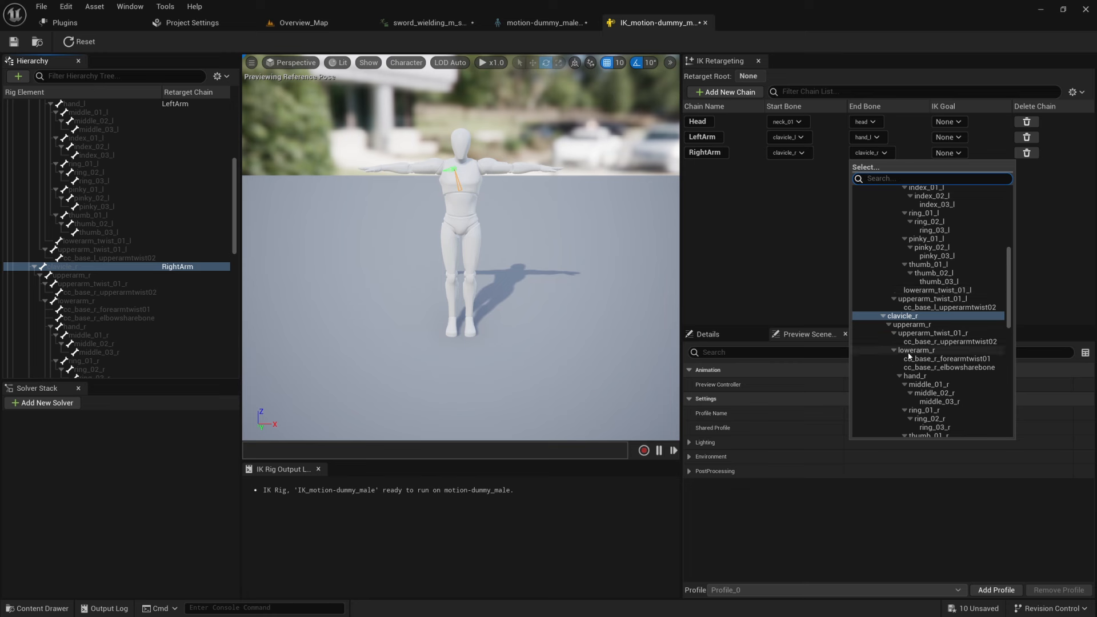
left_click(915, 376)
key("ctrl+s")
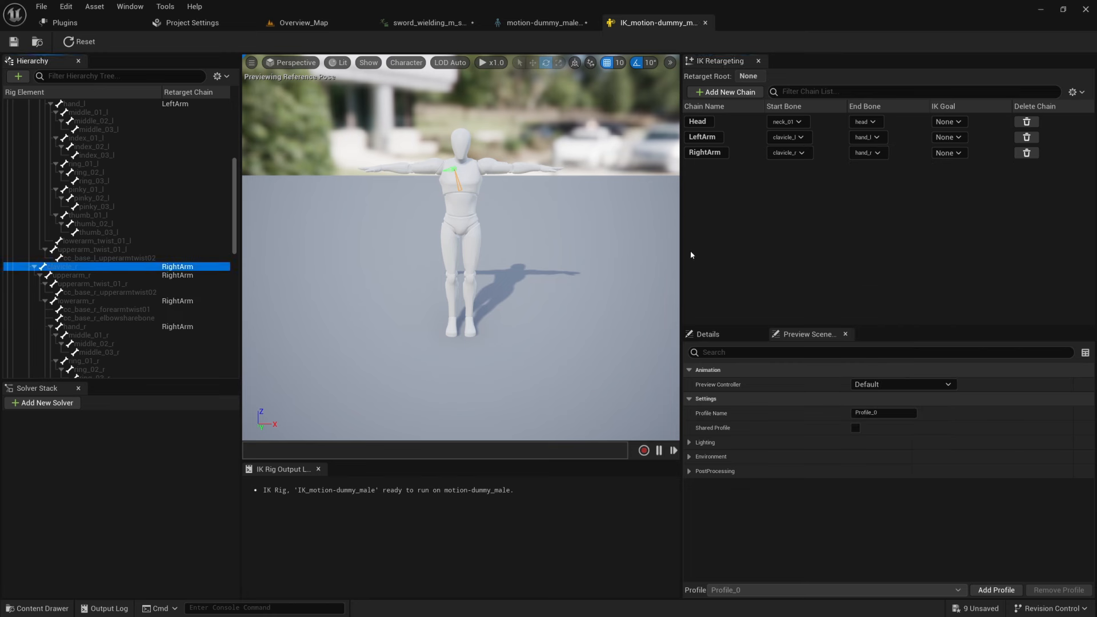
Add a LeftLeg retarget chain from thigh_l to foot_l without an IK goal
scroll(128, 250, "down", 6)
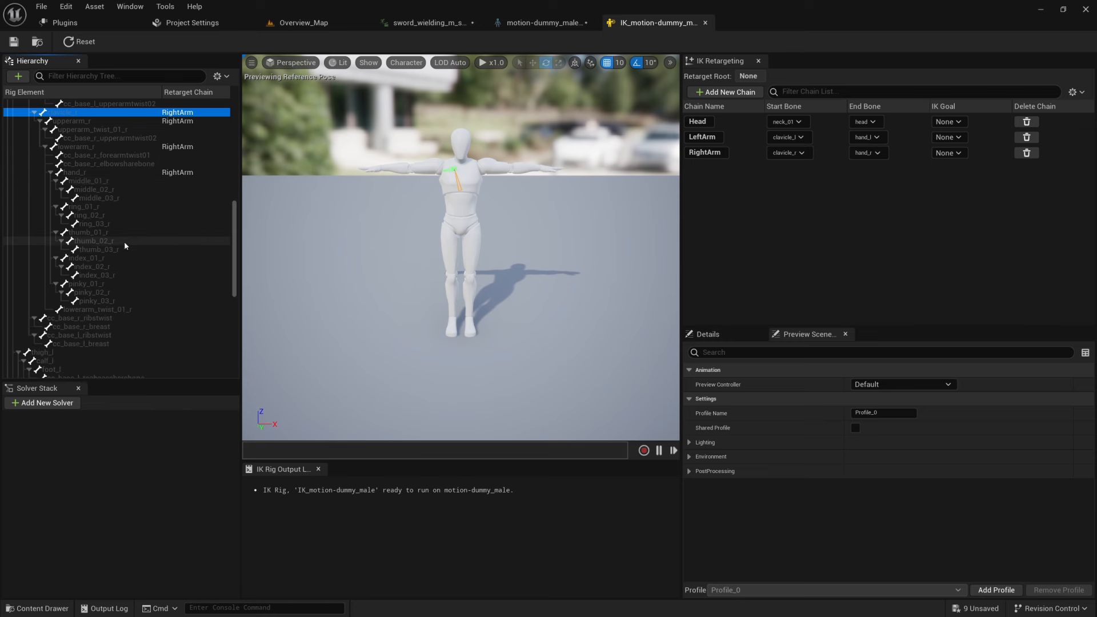
scroll(125, 242, "down", 2)
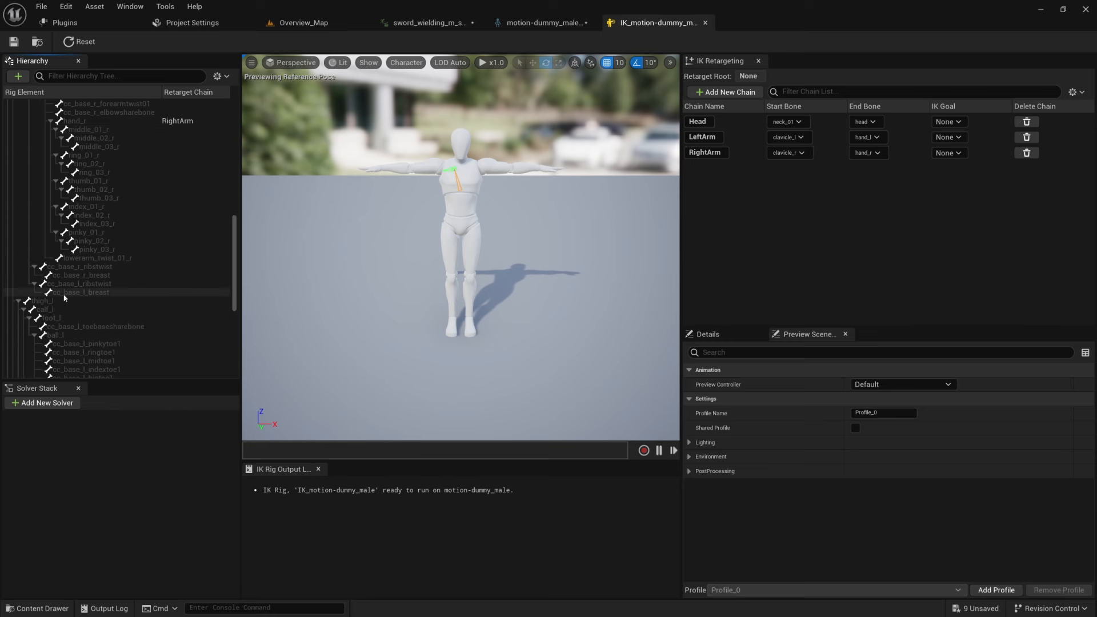
left_click(58, 302)
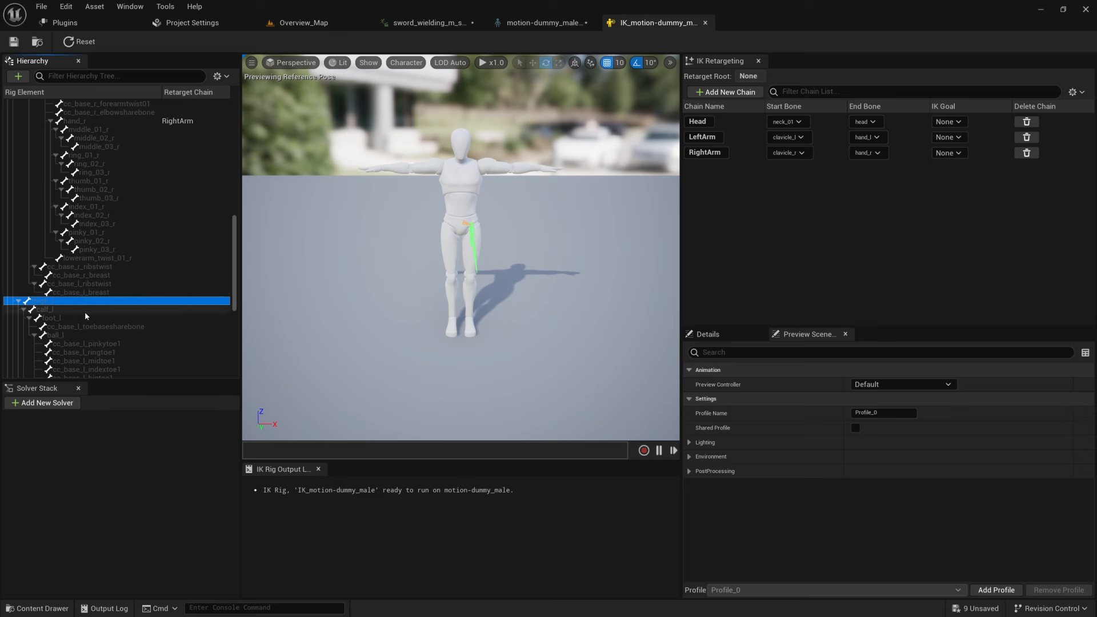
left_click(70, 320, "shift")
right_click(55, 305)
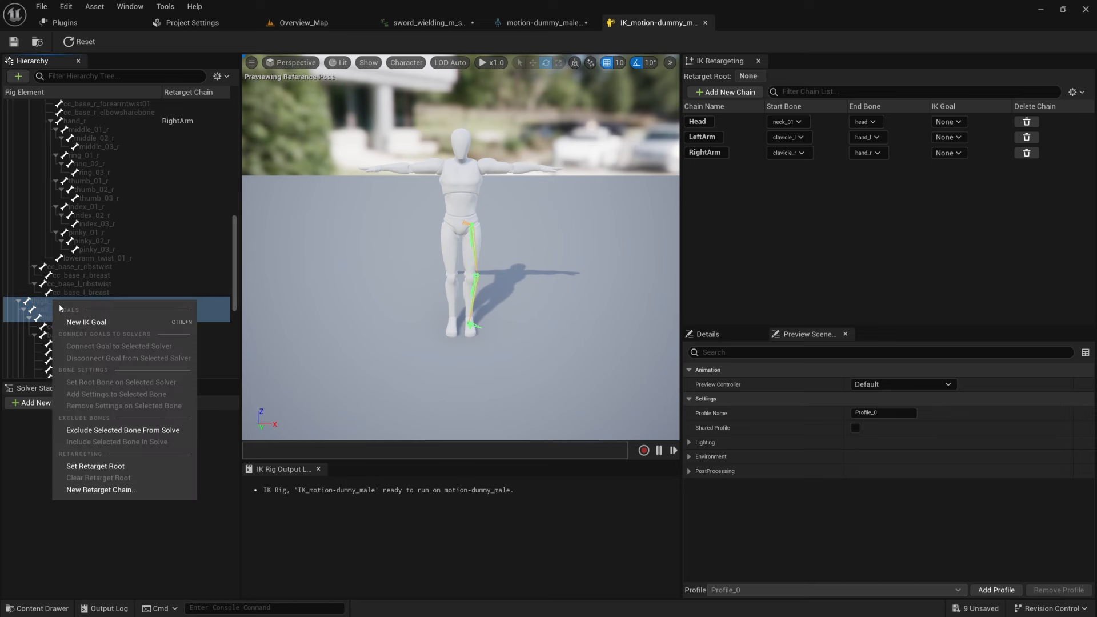
left_click(102, 489)
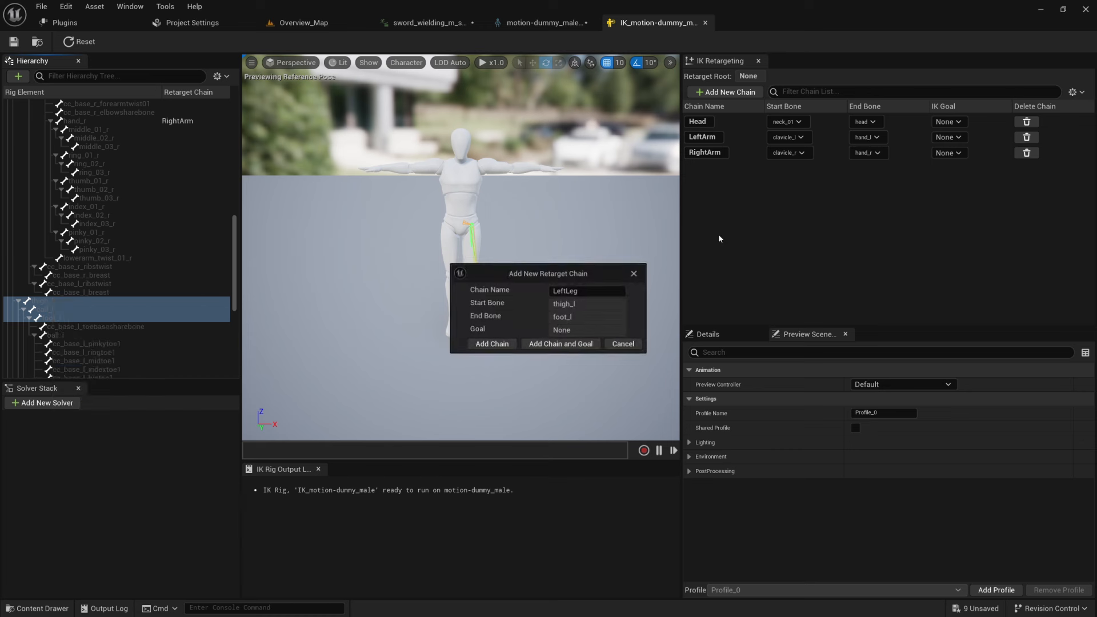
left_click(500, 347)
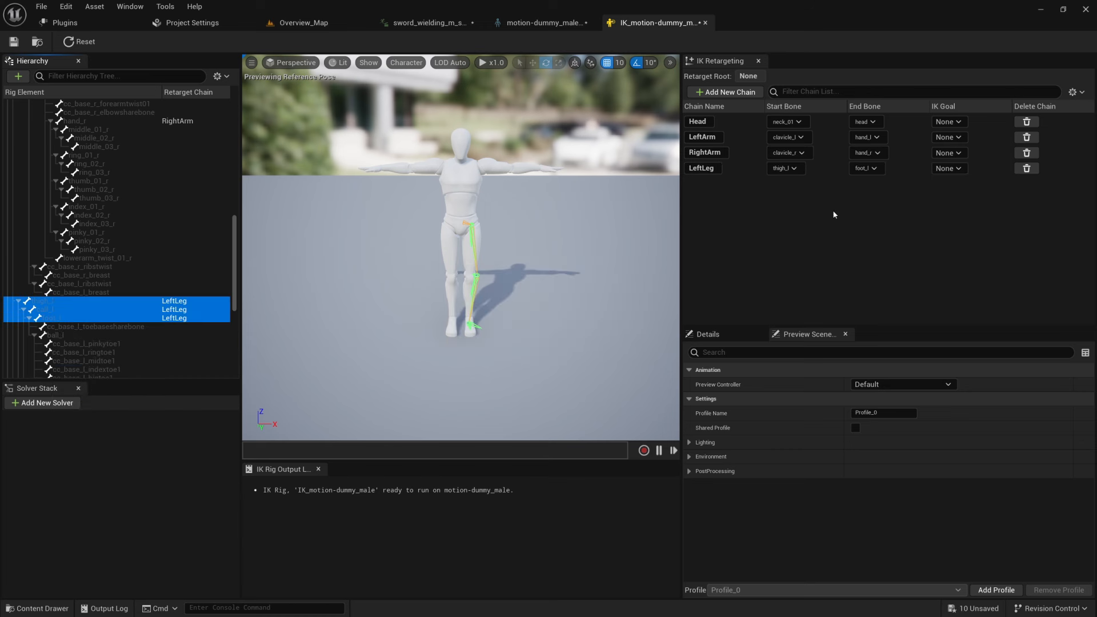
left_click(785, 168)
left_click(800, 332)
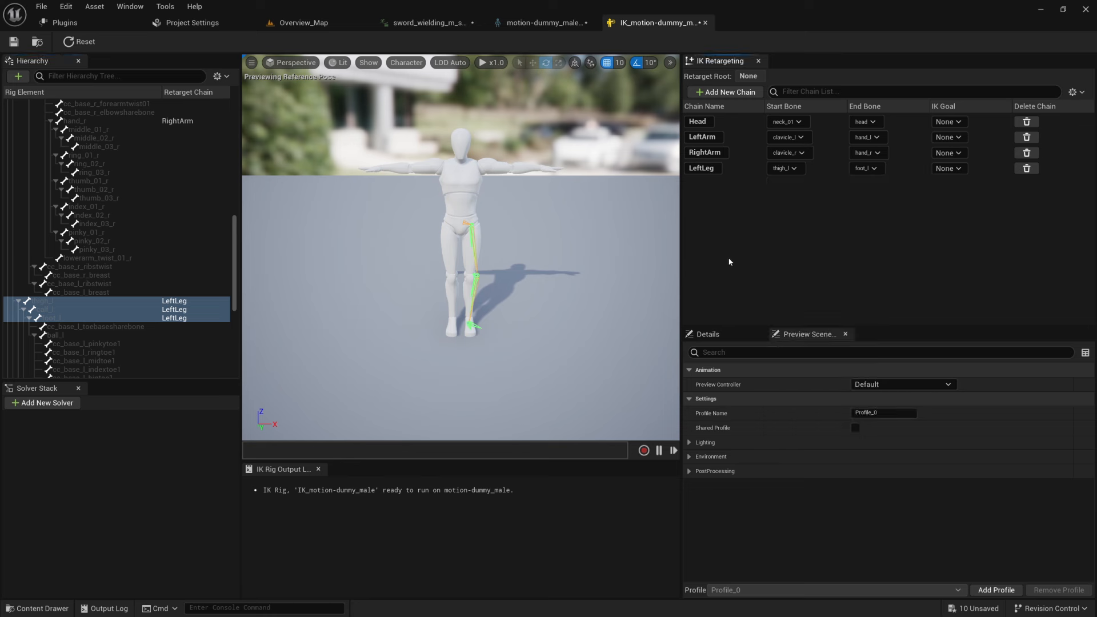
left_click(868, 169)
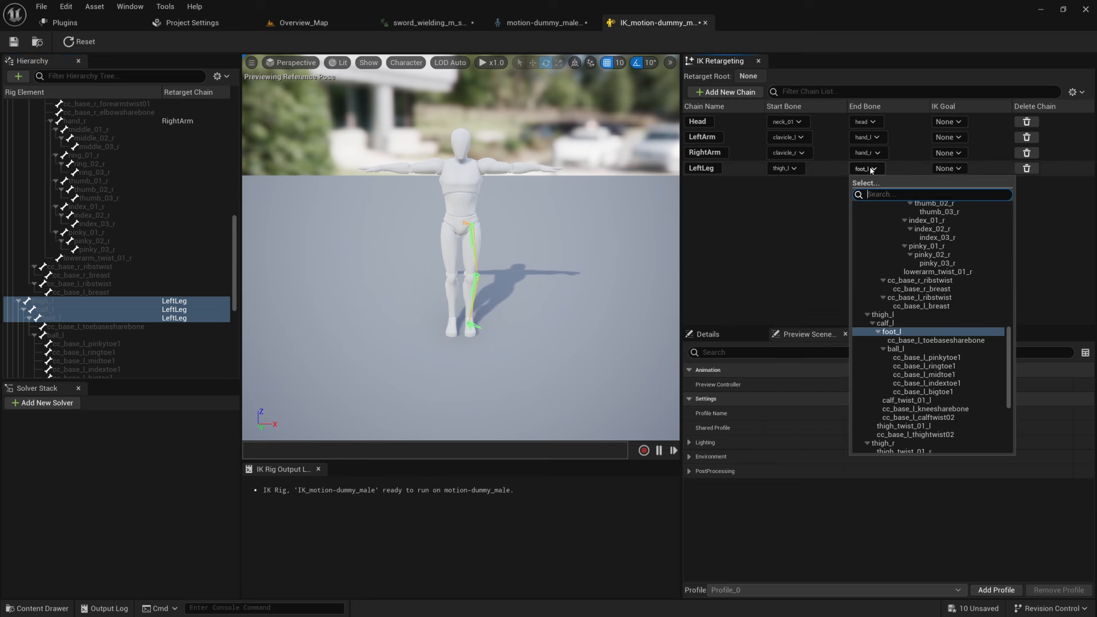
left_click(891, 333)
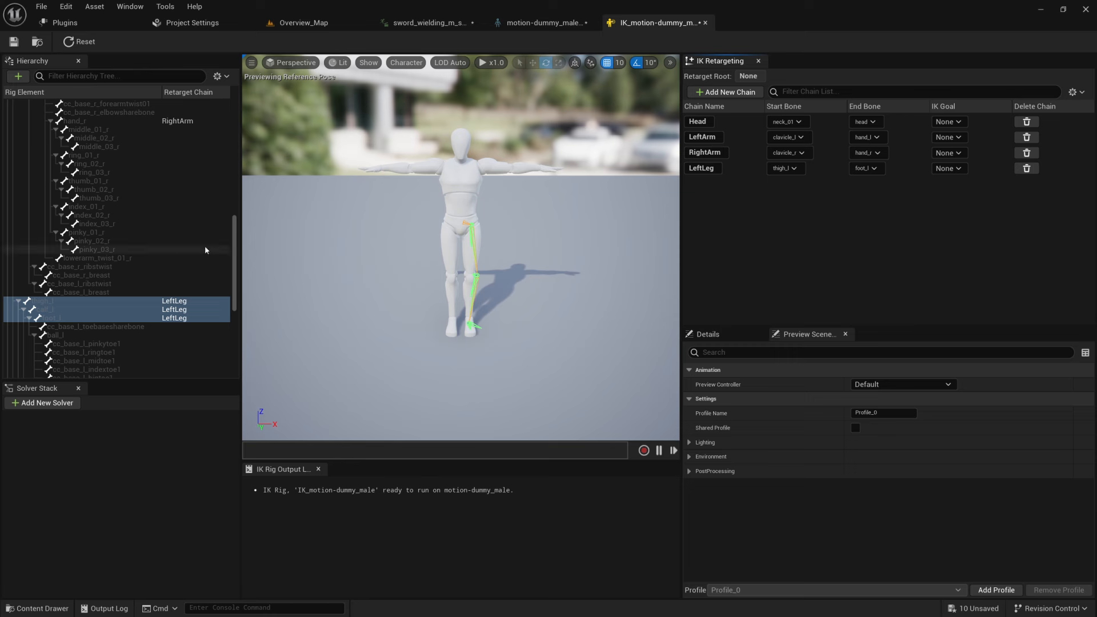
Add a RightLeg retarget chain starting at thigh_r without an IK goal, and set its end bone to foot_r
scroll(136, 266, "down", 9)
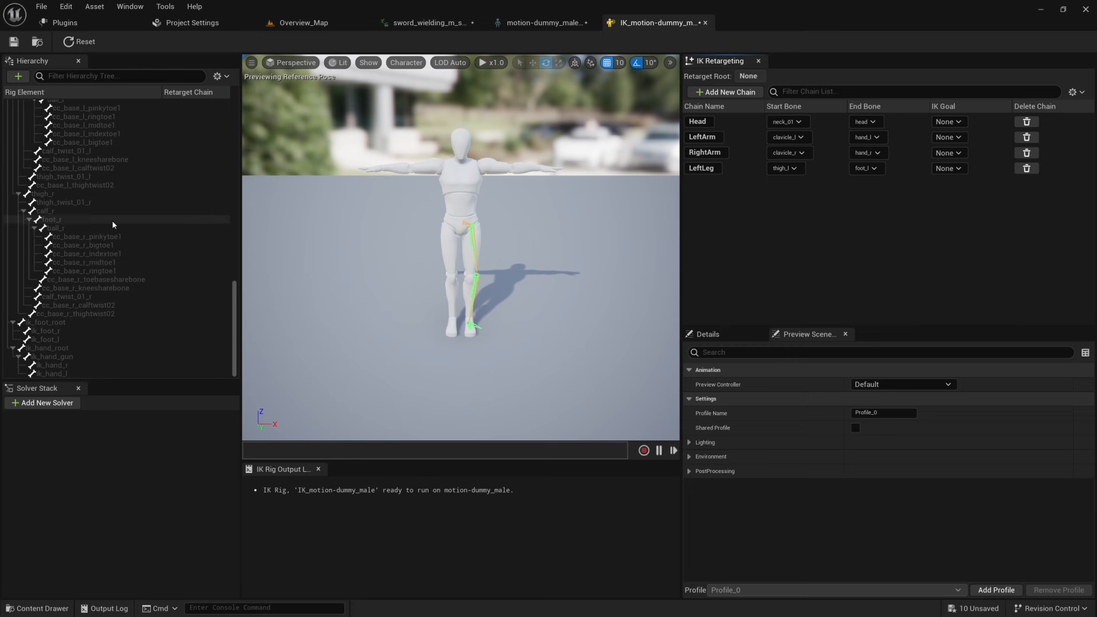
left_click(67, 194)
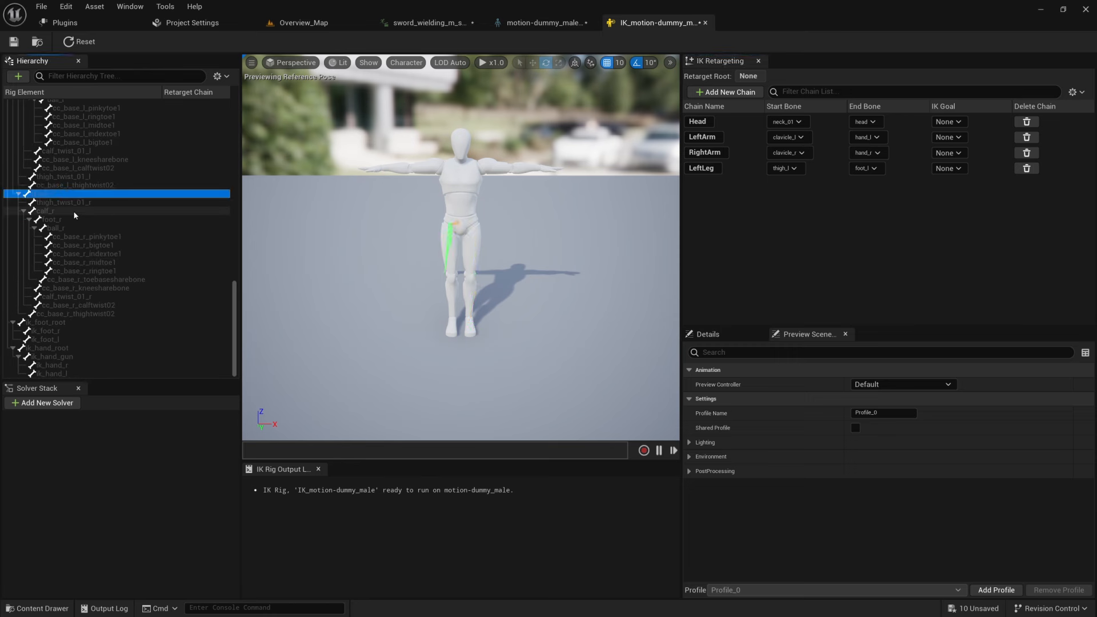
left_click(74, 219, "shift")
right_click(74, 204)
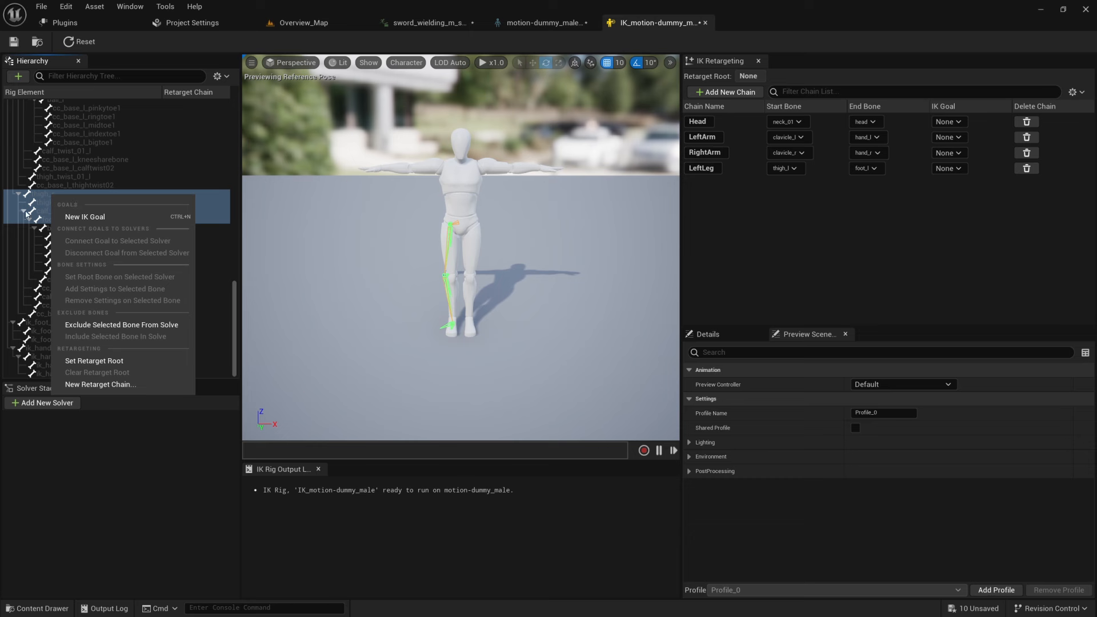
left_click(40, 195)
right_click(40, 194)
left_click(84, 383)
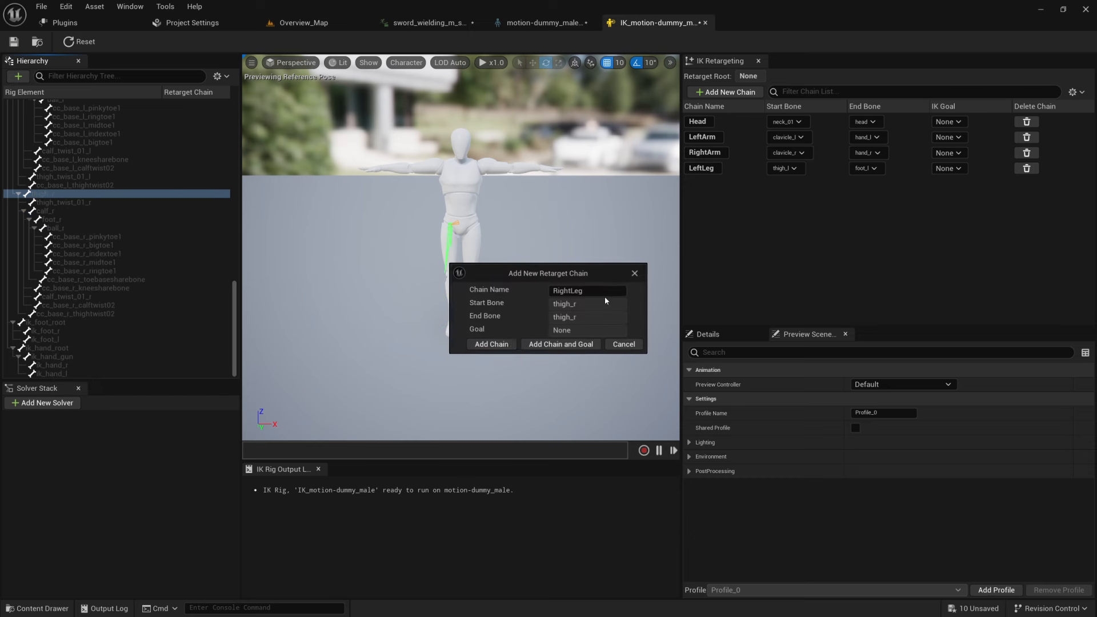
left_click(489, 343)
left_click(861, 184)
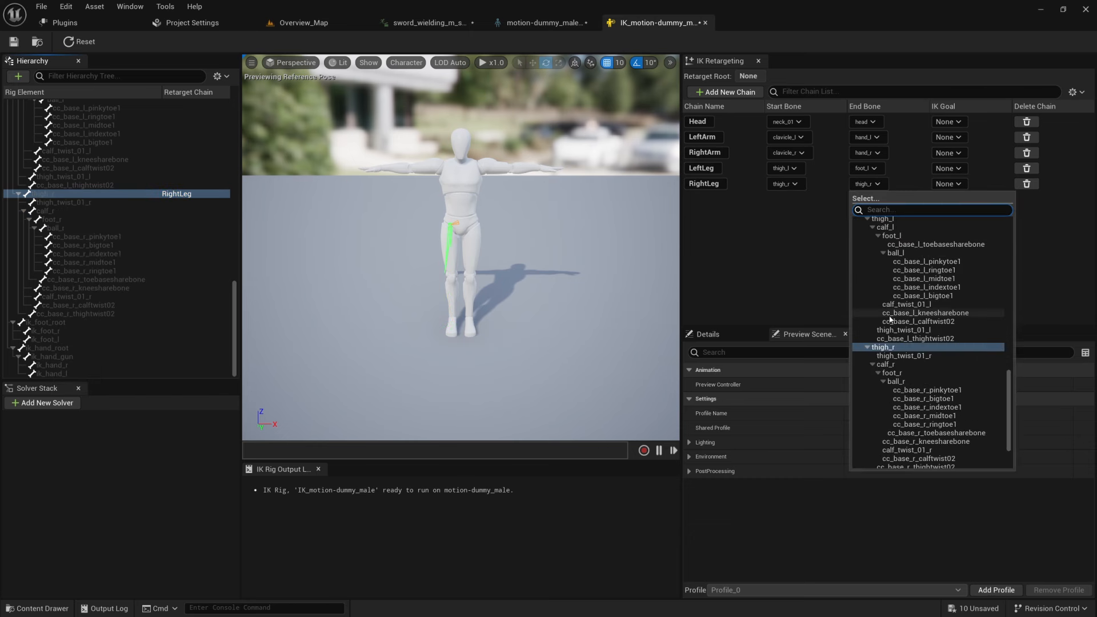
left_click(891, 372)
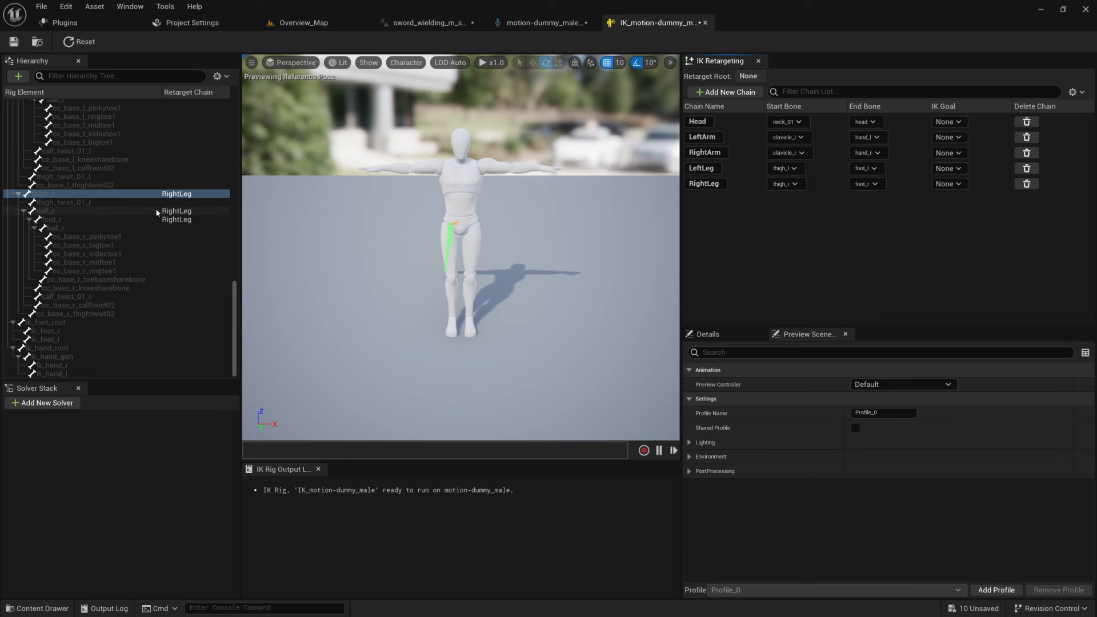
Add a retarget chain named Spine from spine_01 to spine_03, without an IK goal
scroll(148, 218, "up", 15)
scroll(147, 222, "up", 1)
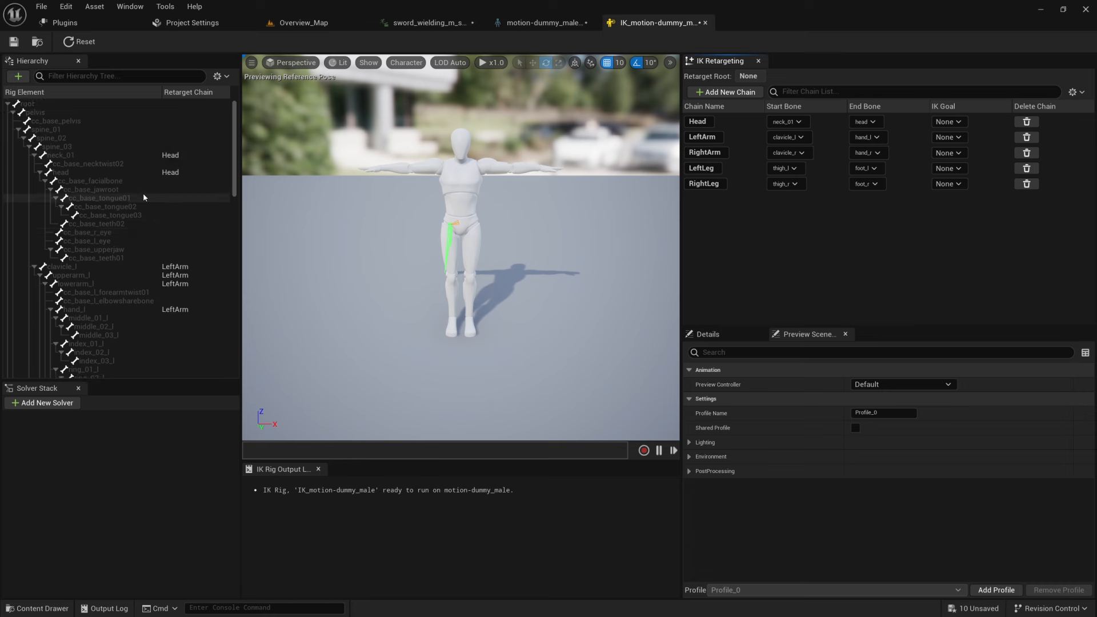
left_click(89, 130)
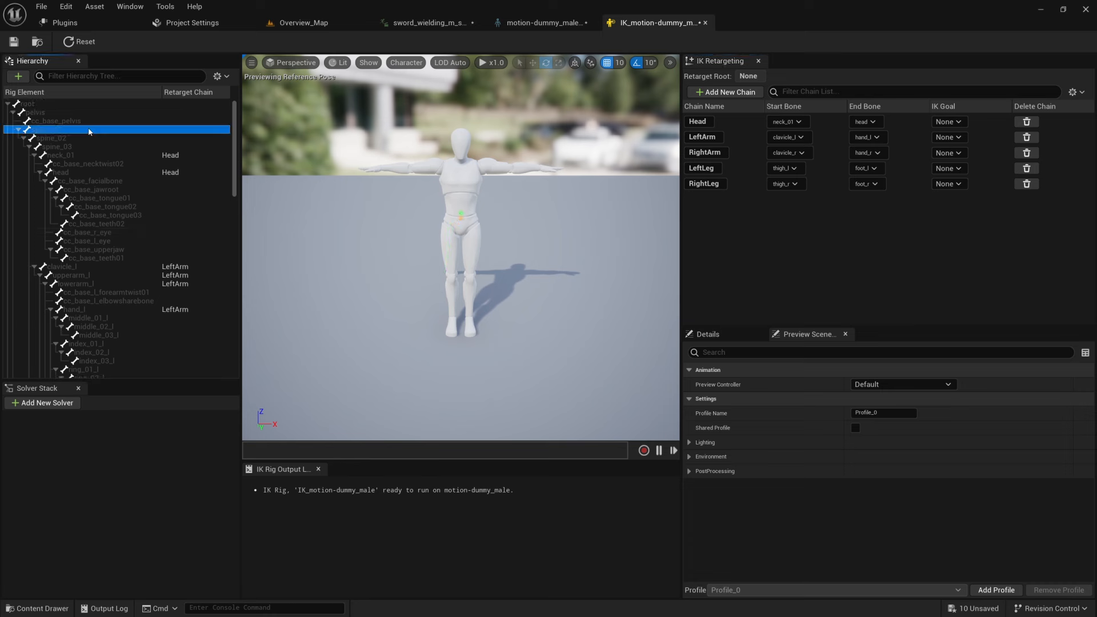
left_click(77, 147, "shift")
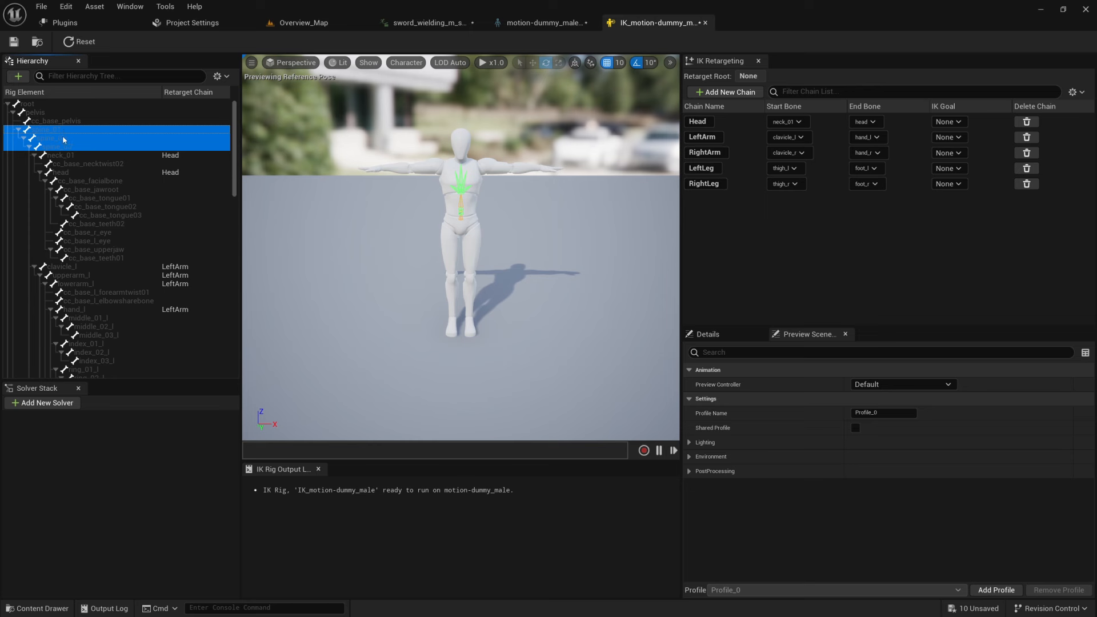
right_click(73, 149)
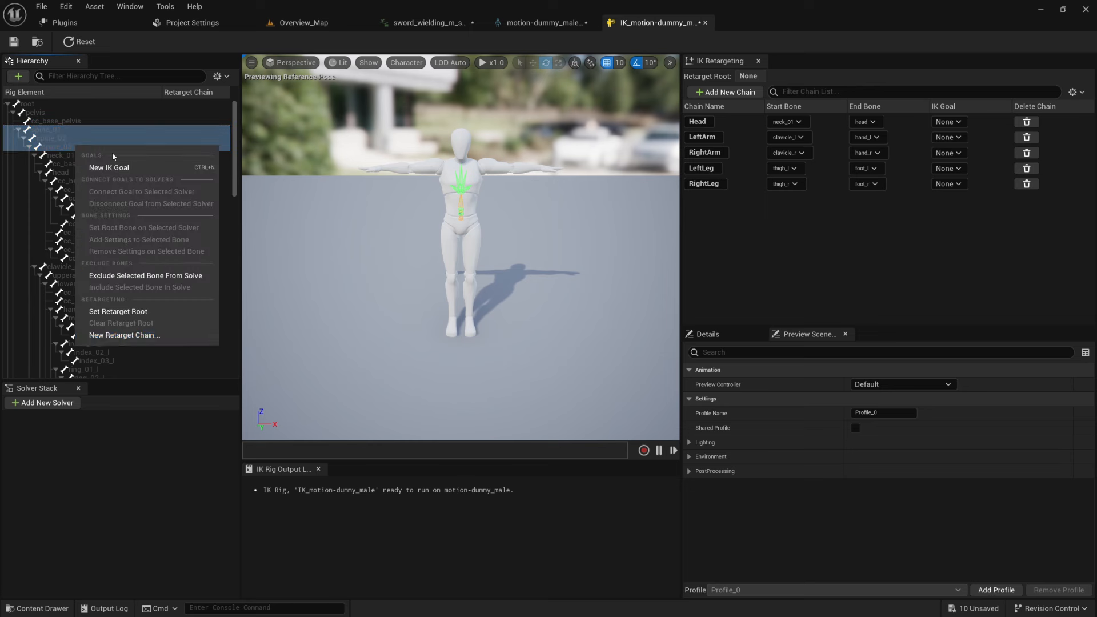
left_click(132, 335)
left_click(572, 291)
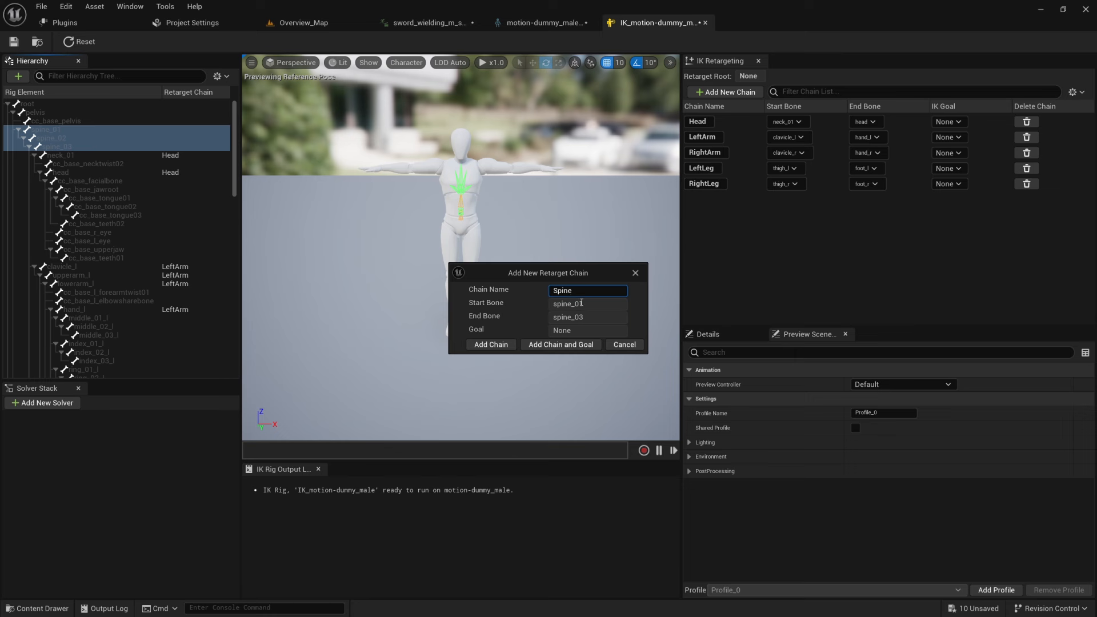
left_click(515, 344)
left_click(737, 218)
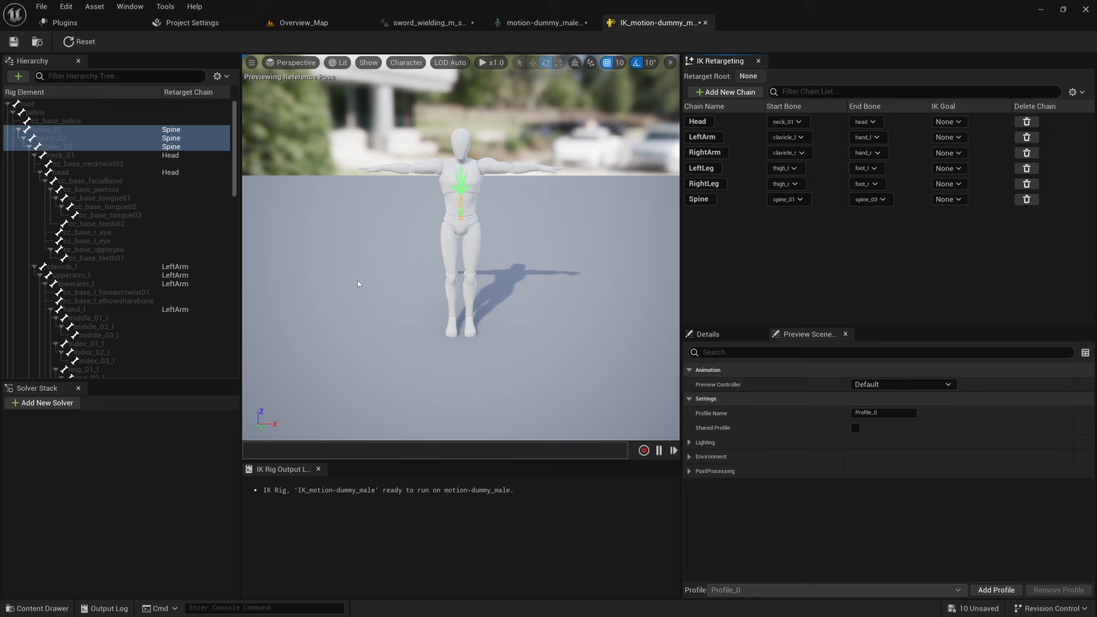
Set the pelvis bone as the retarget root of the motion-dummy_male IK Rig and save the rig
left_click(80, 113)
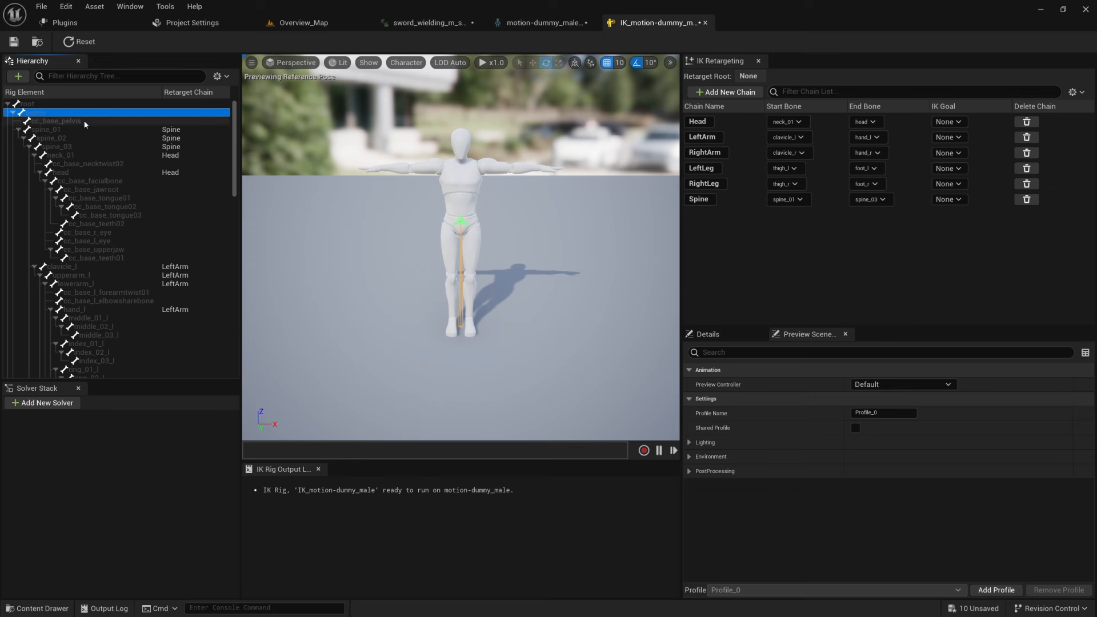
left_click(79, 105)
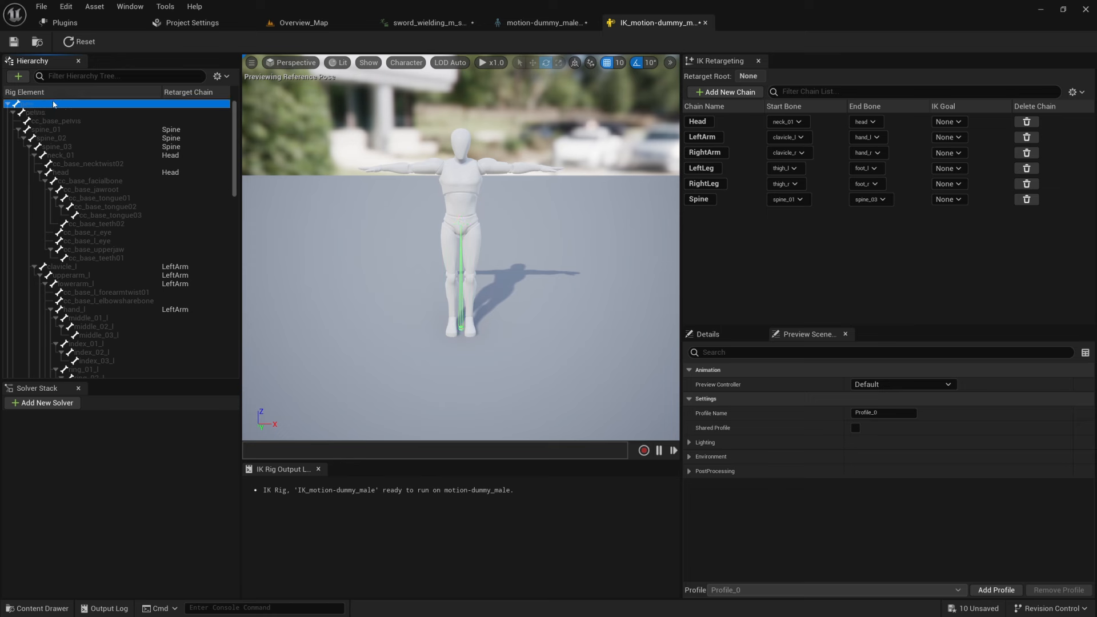
left_click(46, 113)
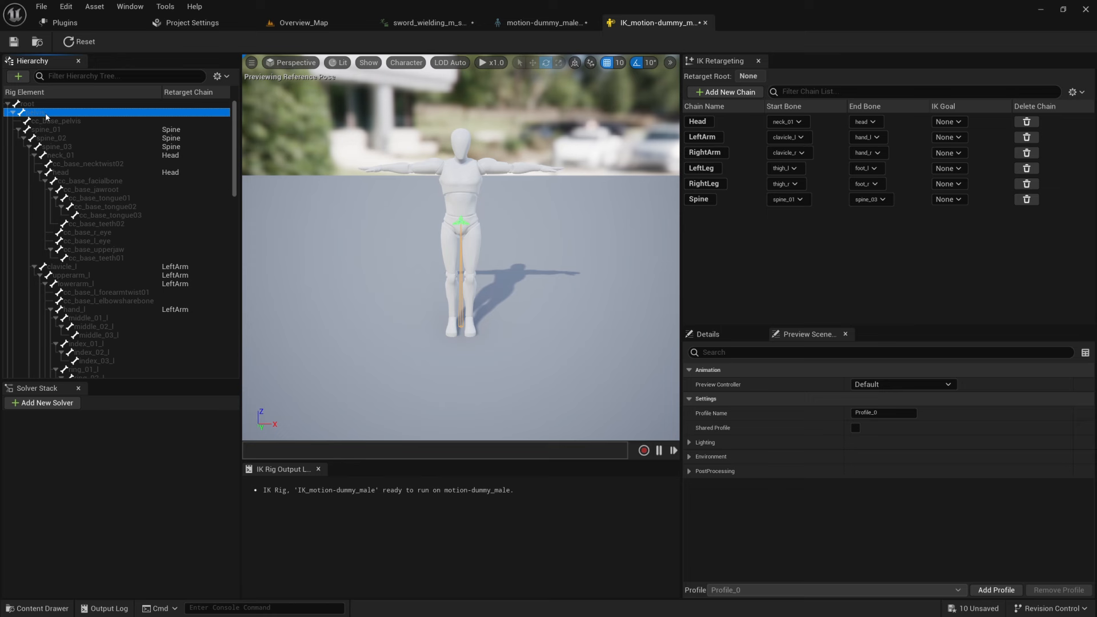
right_click(46, 114)
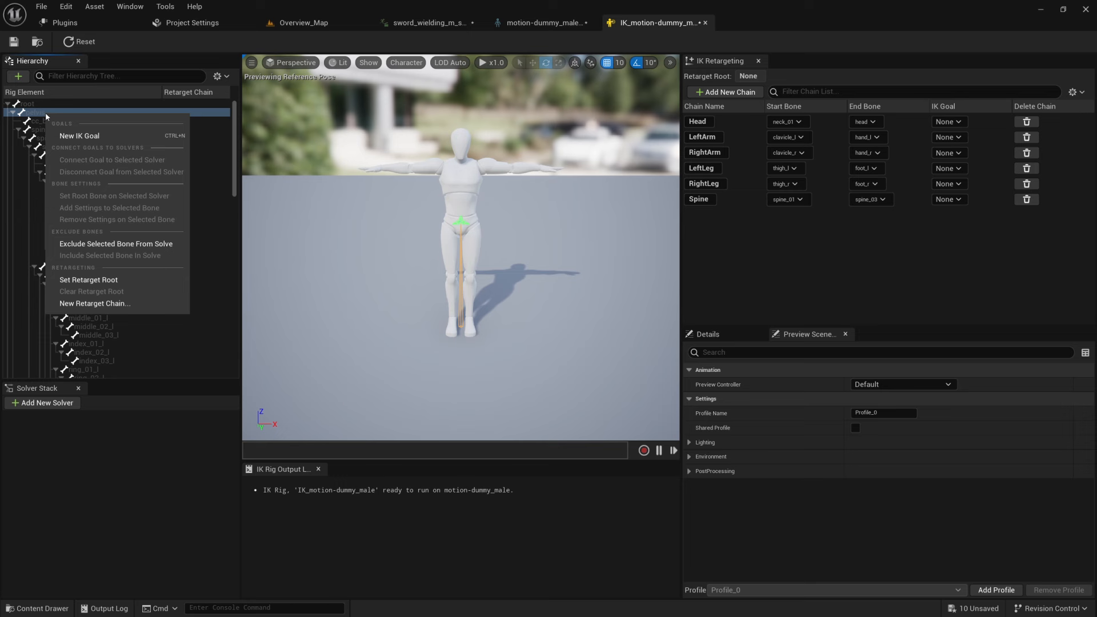
left_click(89, 280)
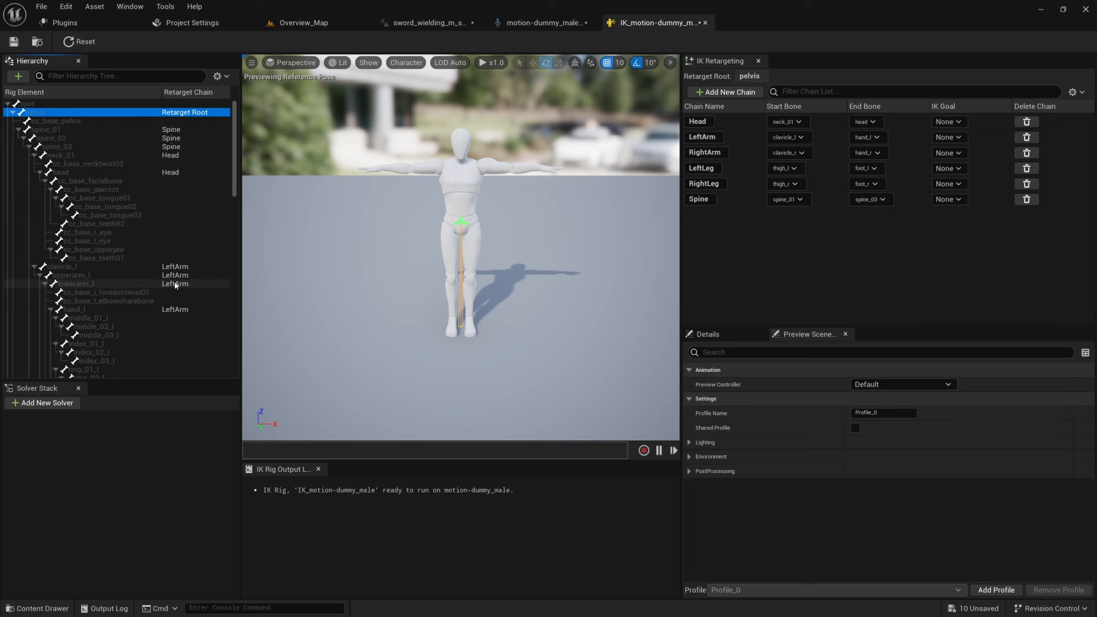
left_click(13, 41)
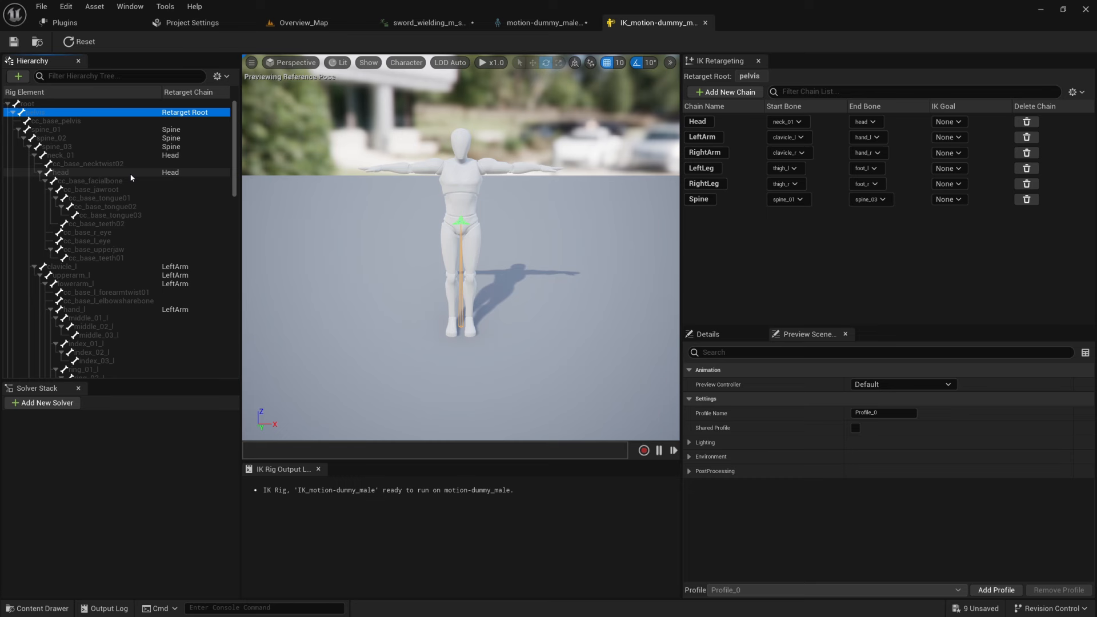
left_click(75, 104)
left_click(41, 112)
Return to the Overview_Map level and open the Characters folder inside Souls_Starters_YOS3D
left_click(303, 22)
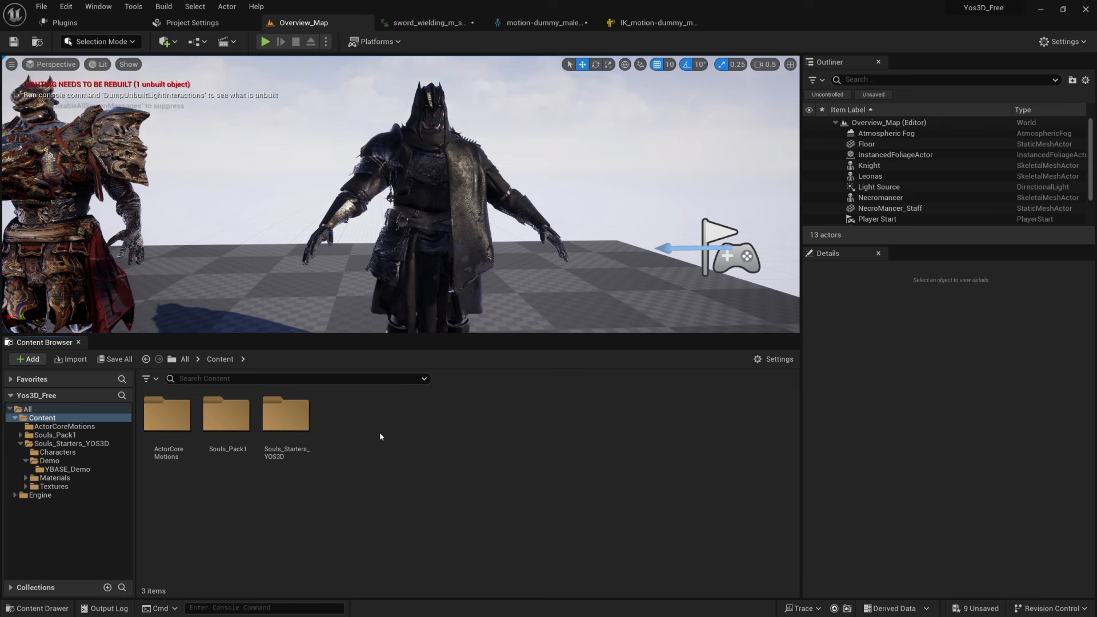
left_click(288, 420)
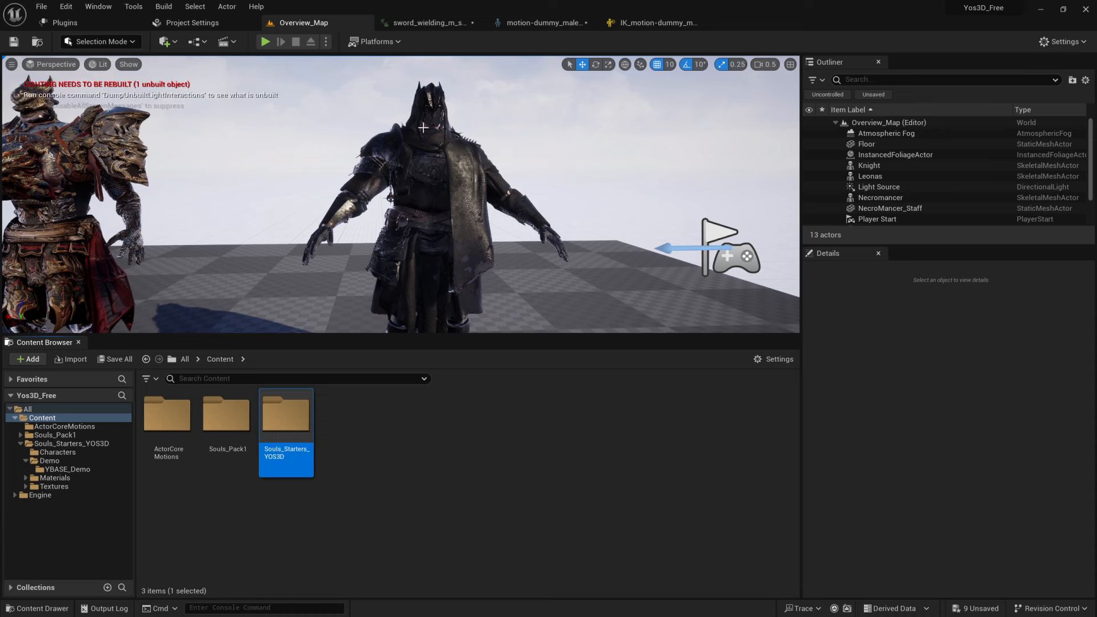
right_click_drag(472, 236, 456, 242)
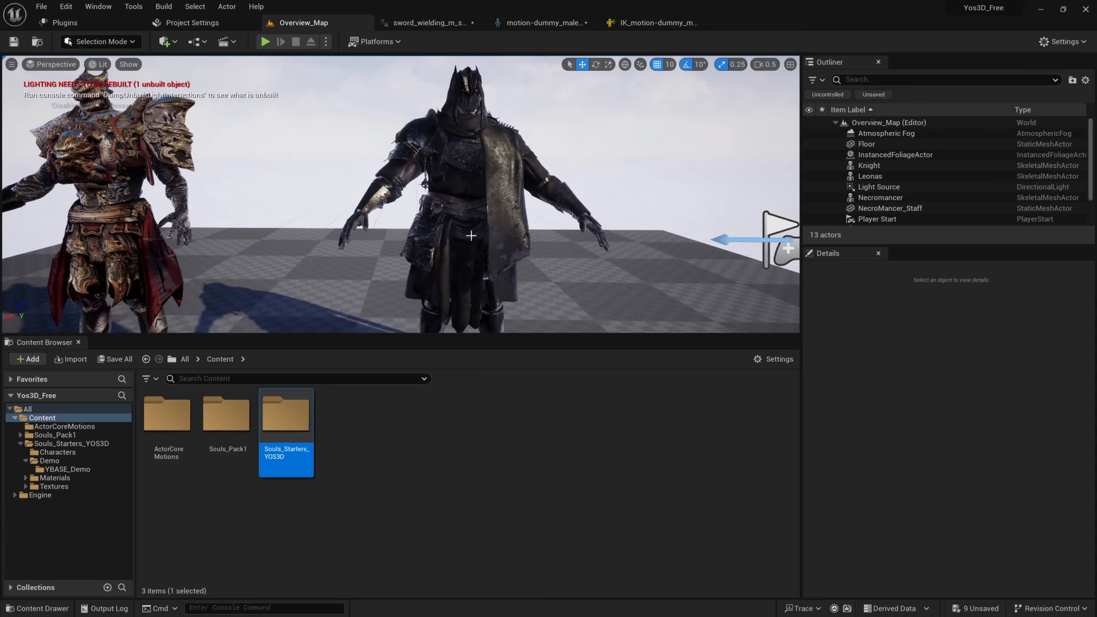
double_click(299, 426)
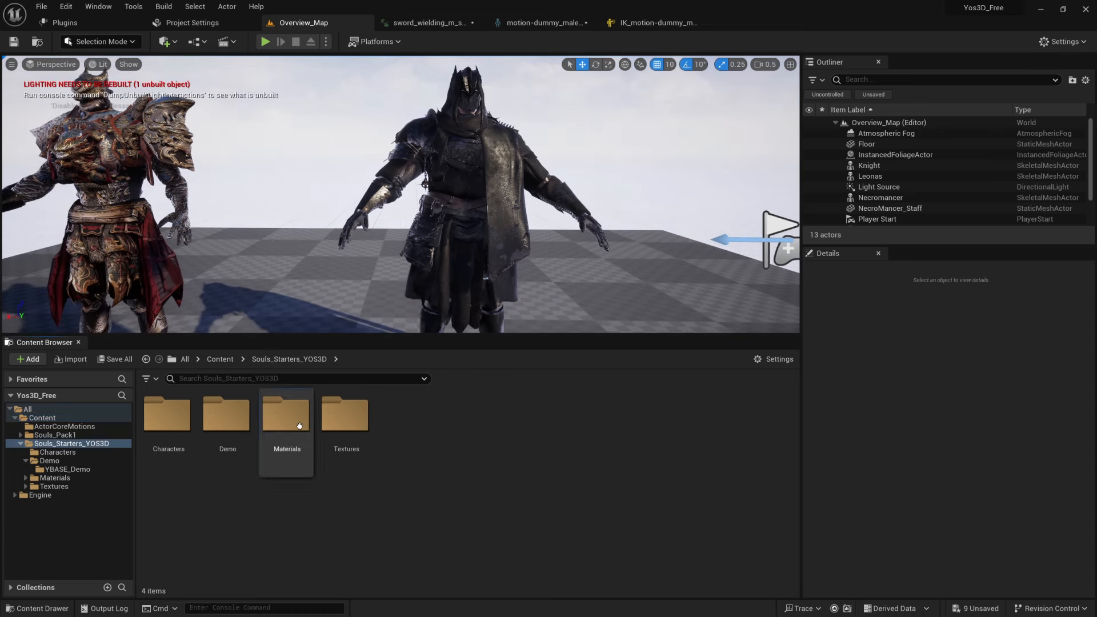
double_click(168, 416)
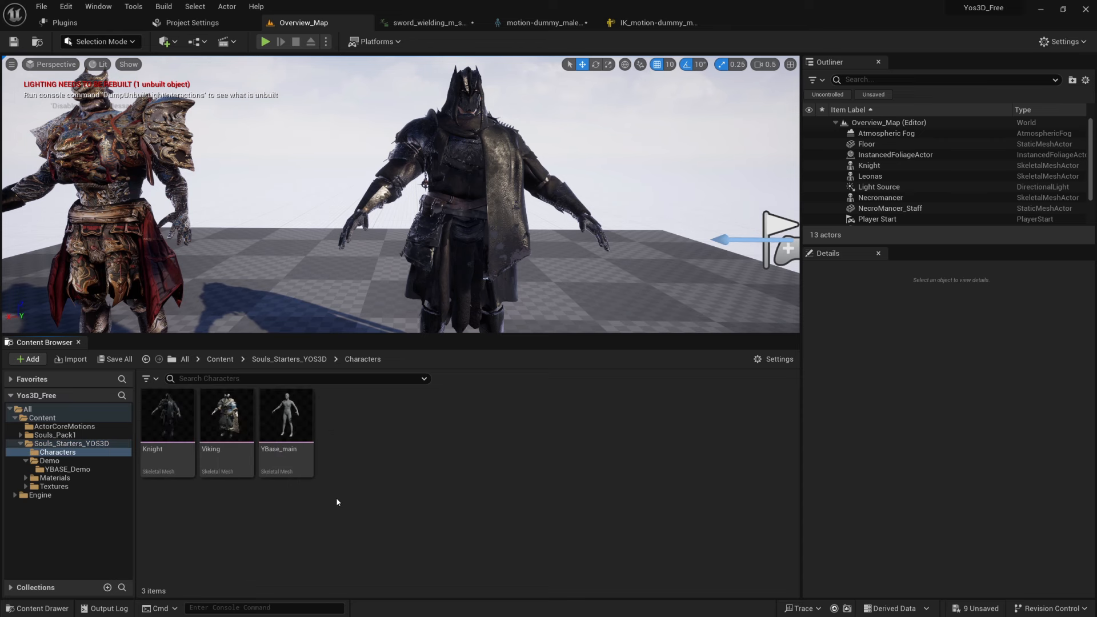
left_click(299, 440)
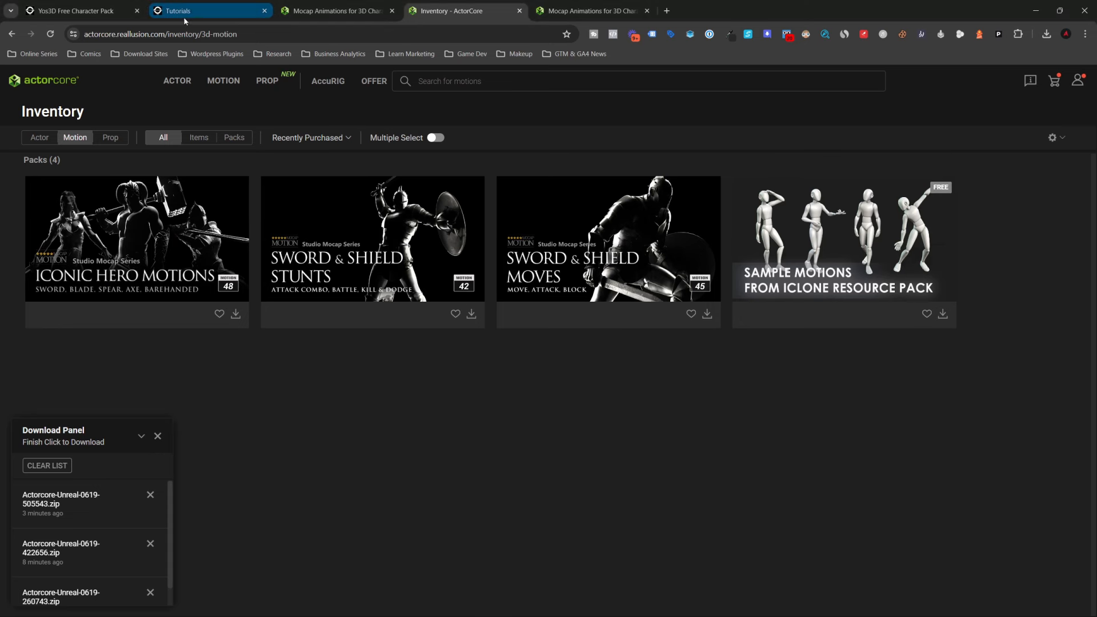
Look over the Yos3D tutorials page and the Yos3D Free Character Pack page in the browser
left_click(183, 14)
scroll(139, 266, "down", 2)
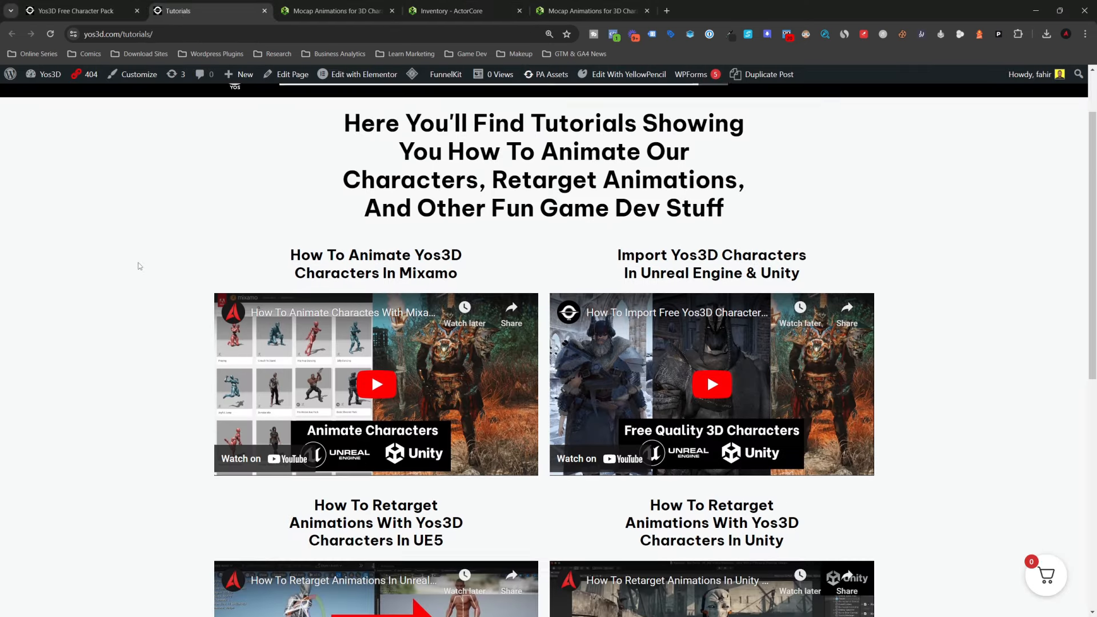
scroll(138, 265, "up", 2)
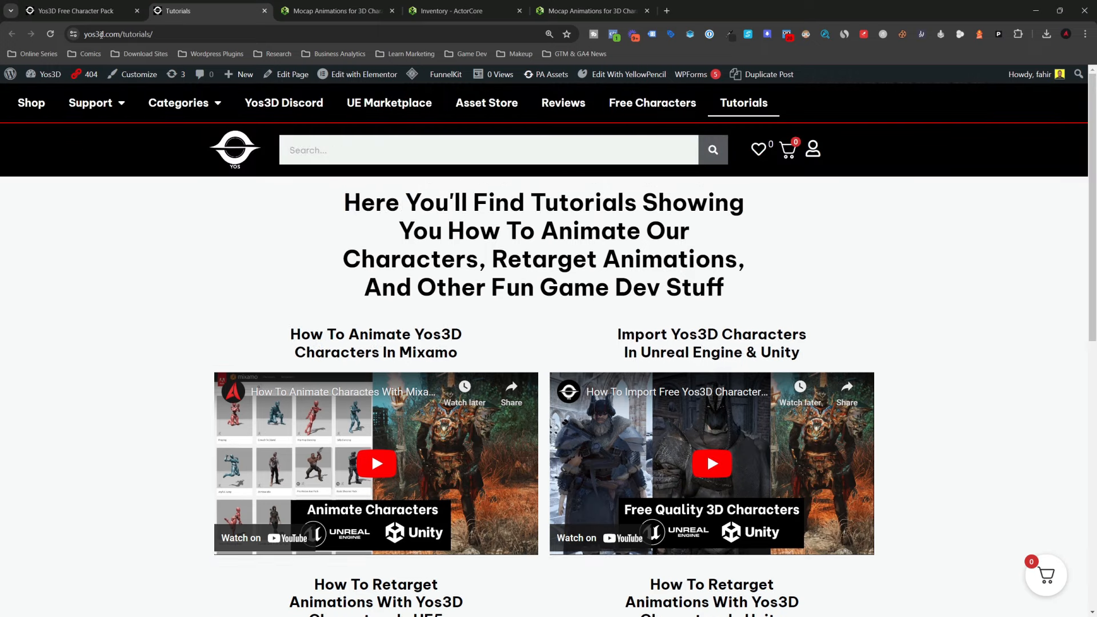
left_click(80, 11)
scroll(908, 336, "down", 3)
scroll(908, 336, "up", 3)
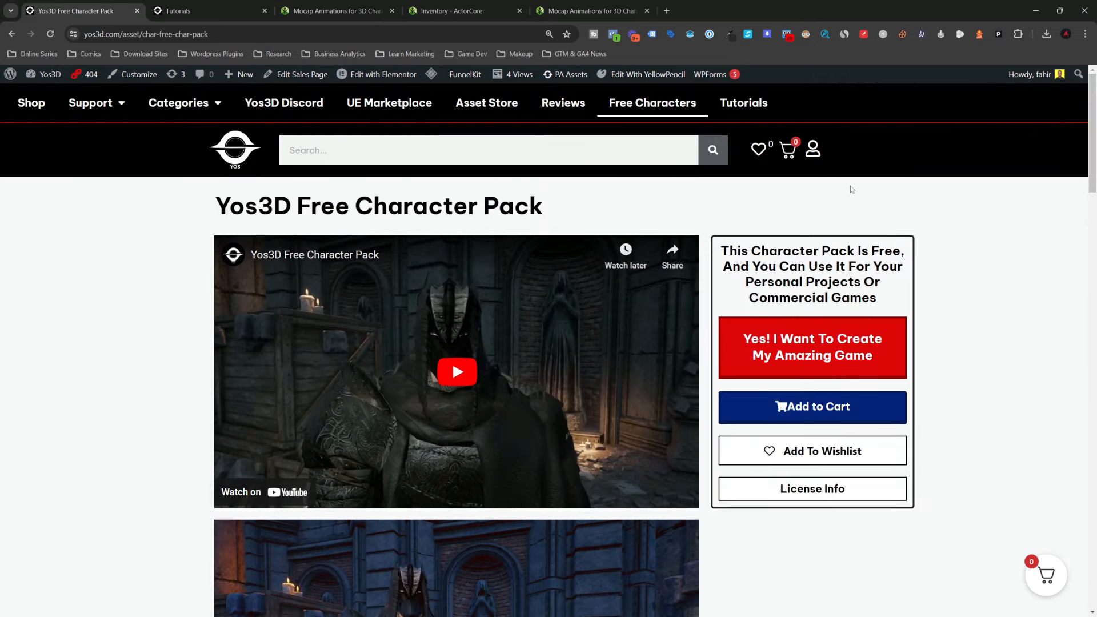
scroll(91, 276, "down", 3)
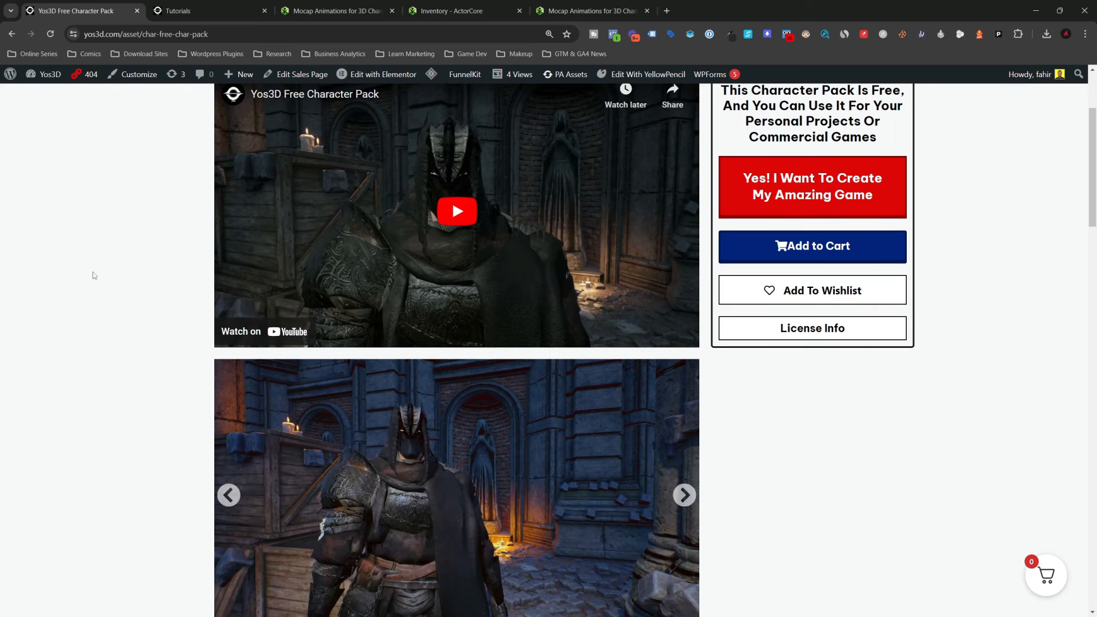
scroll(109, 252, "up", 2)
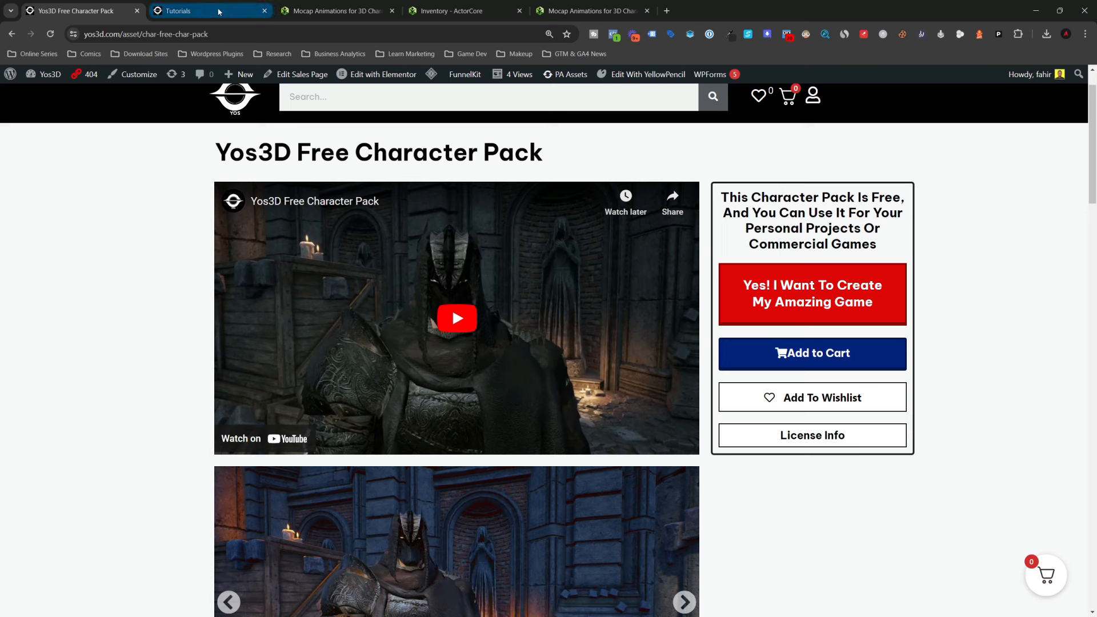
Review the tutorials on the Yos3D site about animating, importing and retargeting characters in Unreal Engine and Unity
key("ctrl+Tab")
scroll(130, 300, "down", 3)
scroll(130, 296, "down", 4)
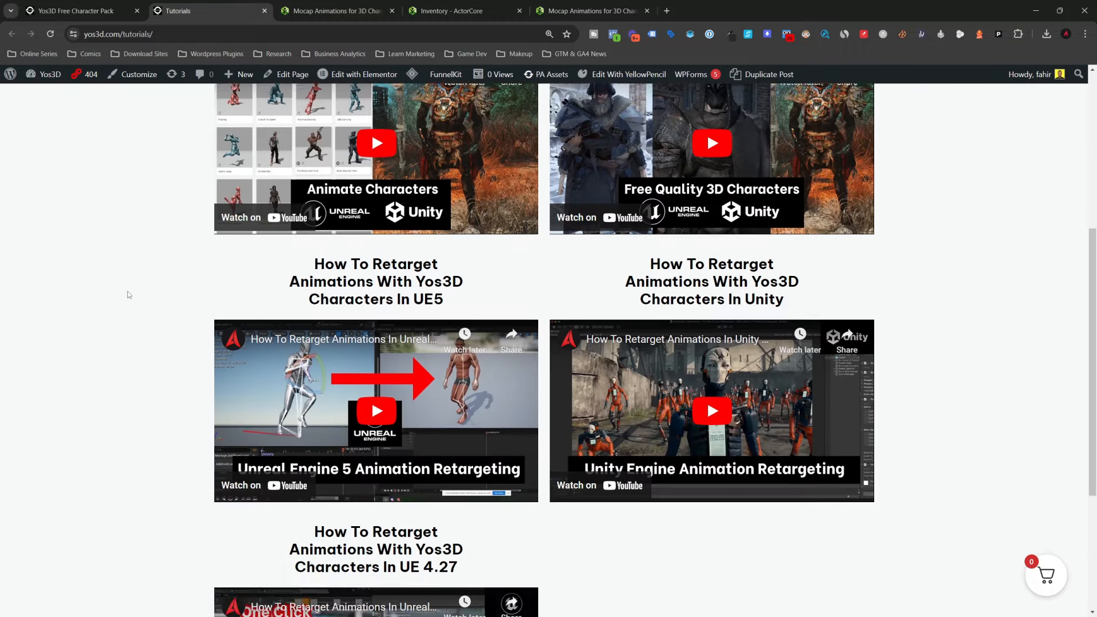
scroll(128, 294, "up", 4)
scroll(297, 315, "up", 3)
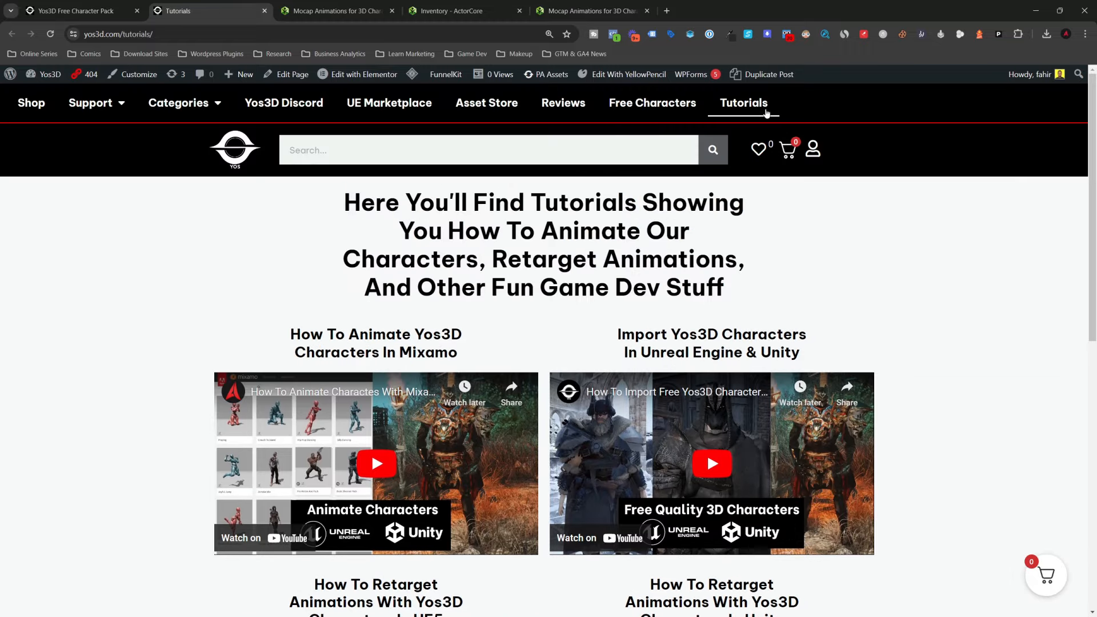
scroll(116, 349, "down", 1)
scroll(116, 343, "down", 2)
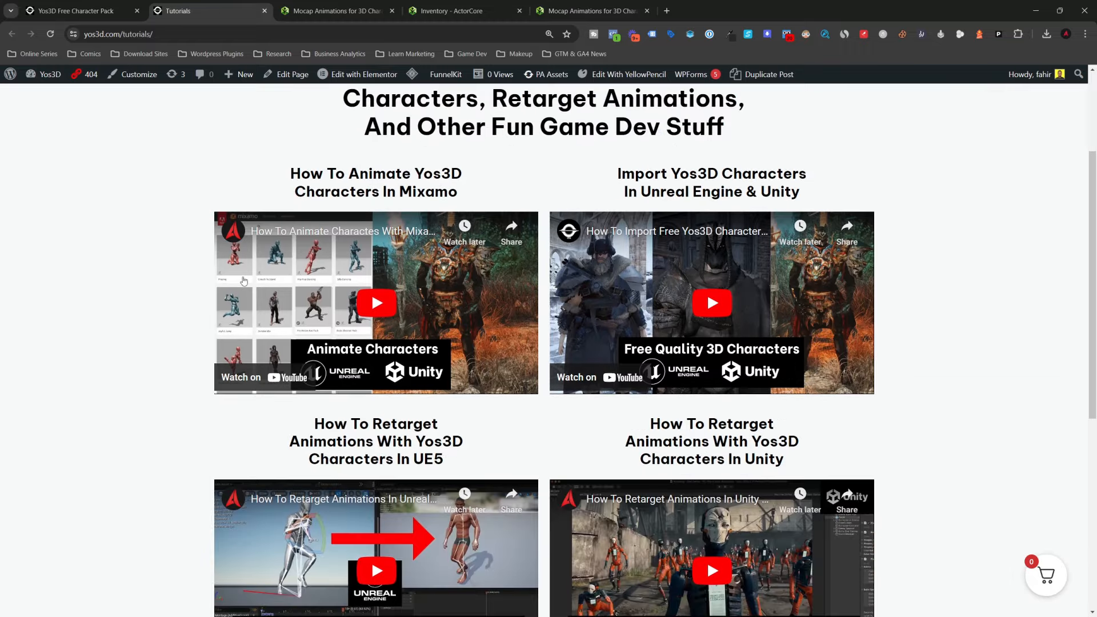
scroll(400, 268, "down", 1)
scroll(423, 261, "down", 5)
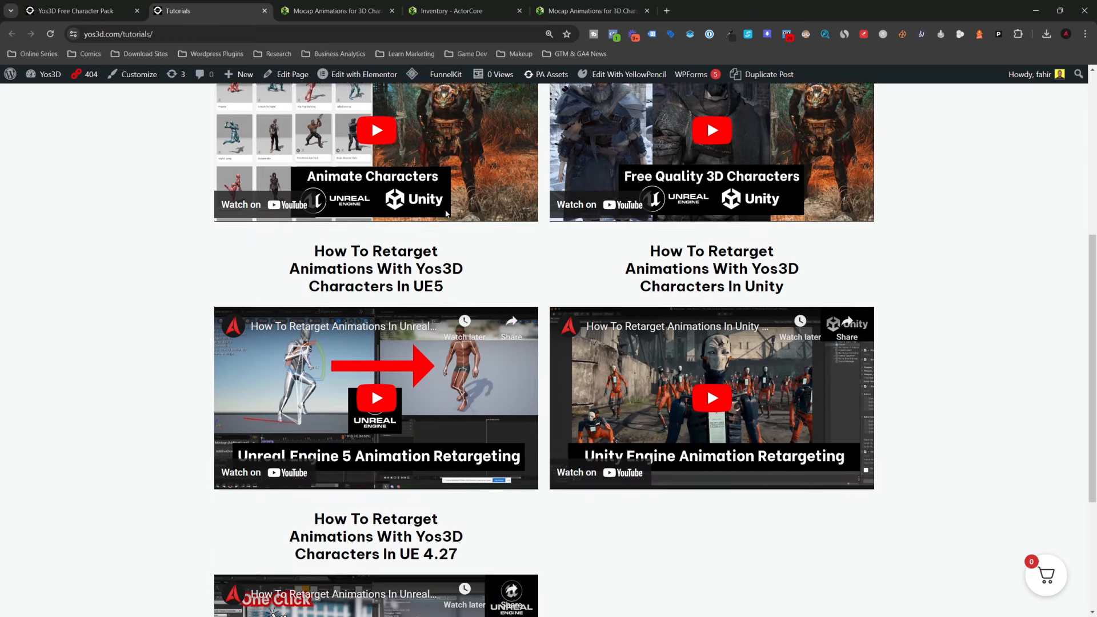
scroll(255, 341, "down", 1)
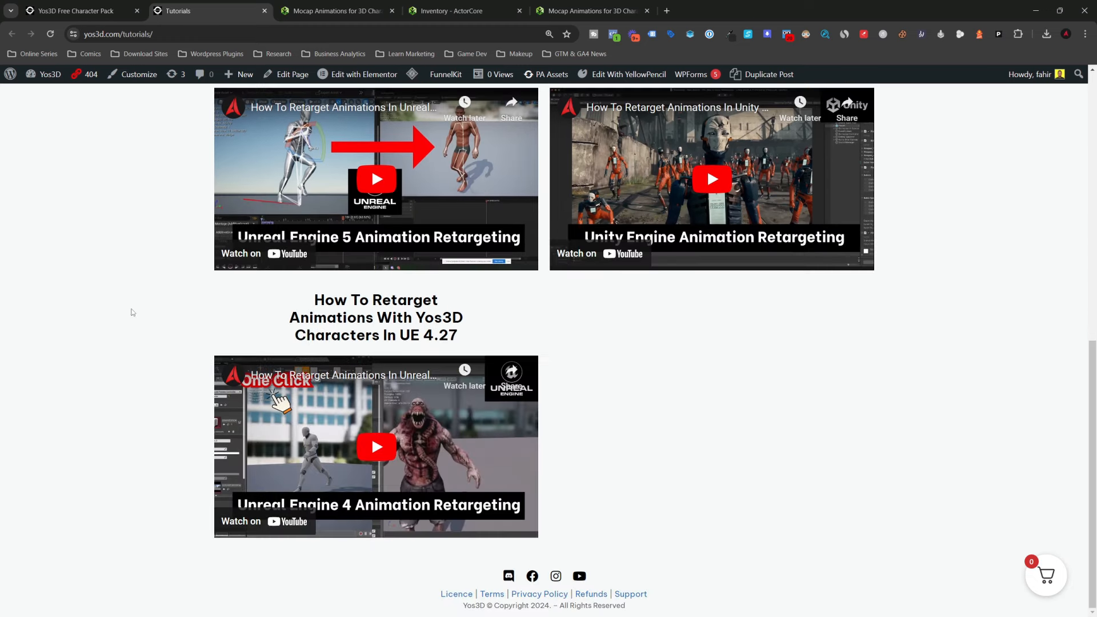
scroll(147, 313, "up", 4)
scroll(147, 316, "up", 5)
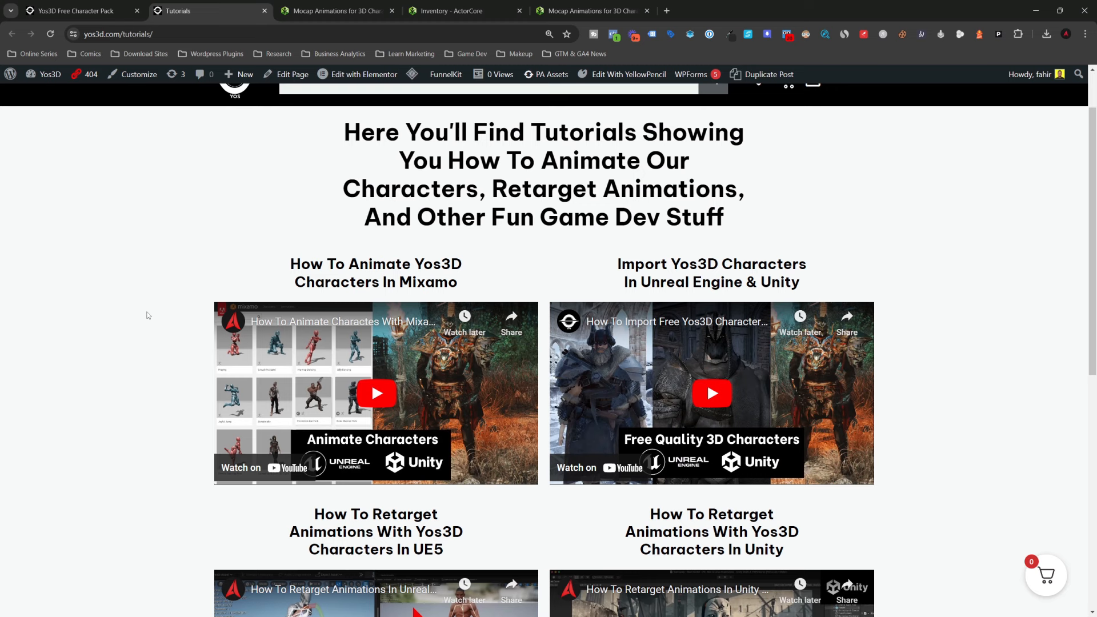
scroll(165, 303, "up", 2)
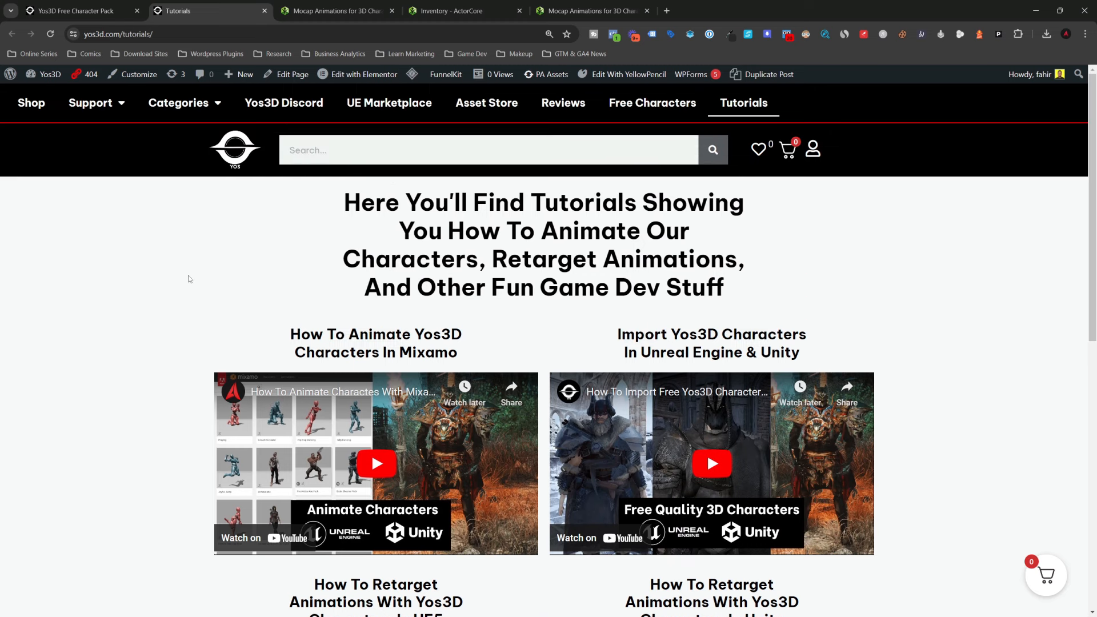
scroll(147, 314, "down", 3)
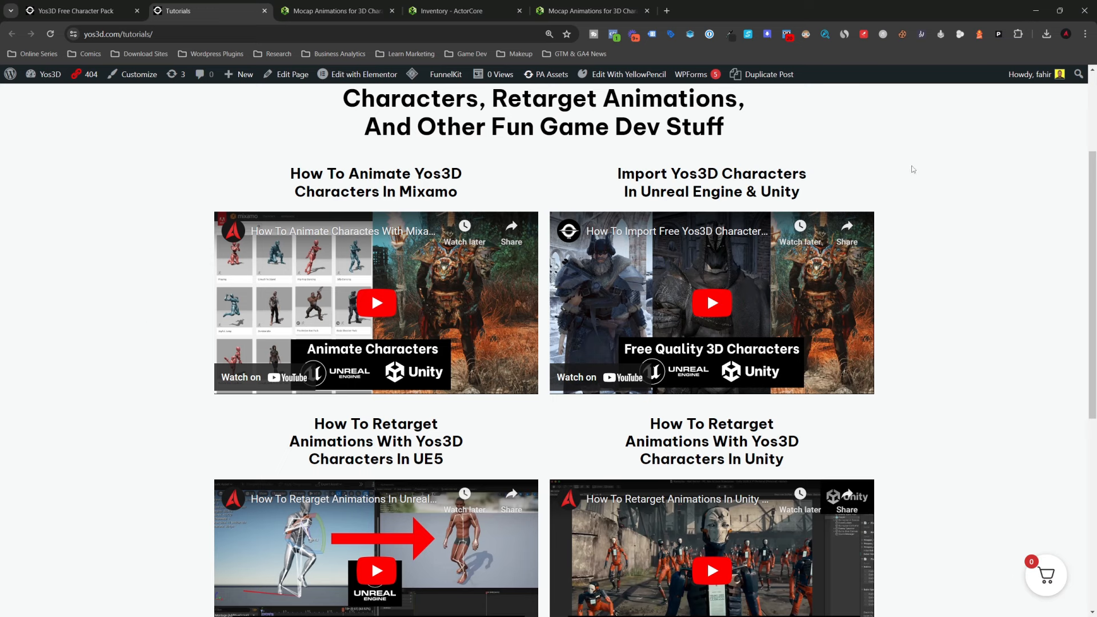
scroll(957, 189, "down", 6)
scroll(956, 207, "up", 3)
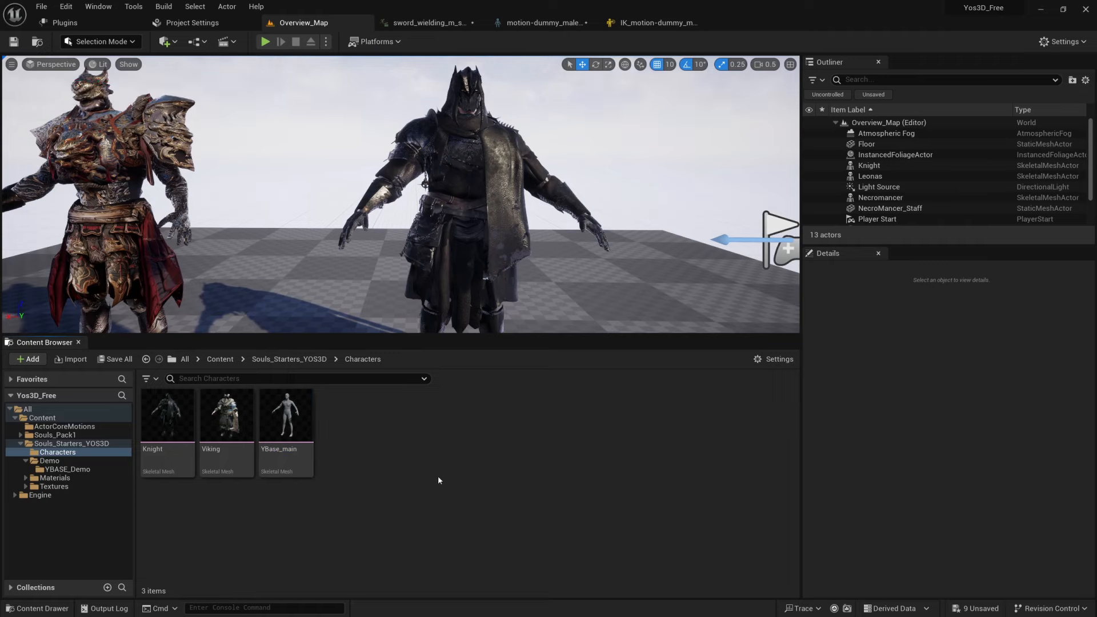
left_click(287, 417)
right_click(286, 417)
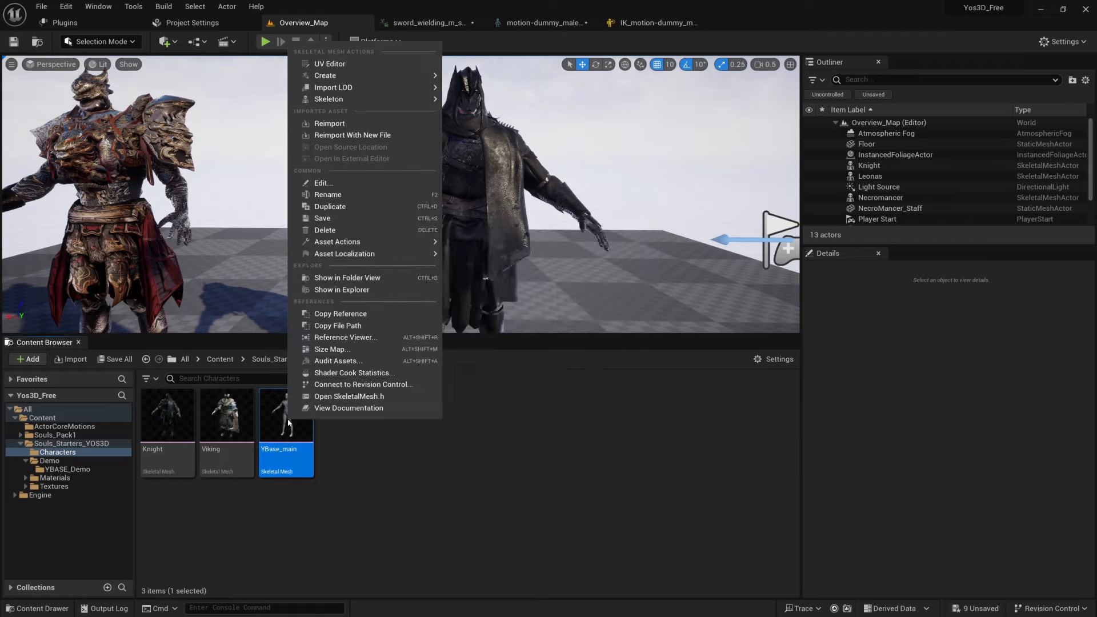
left_click(301, 456)
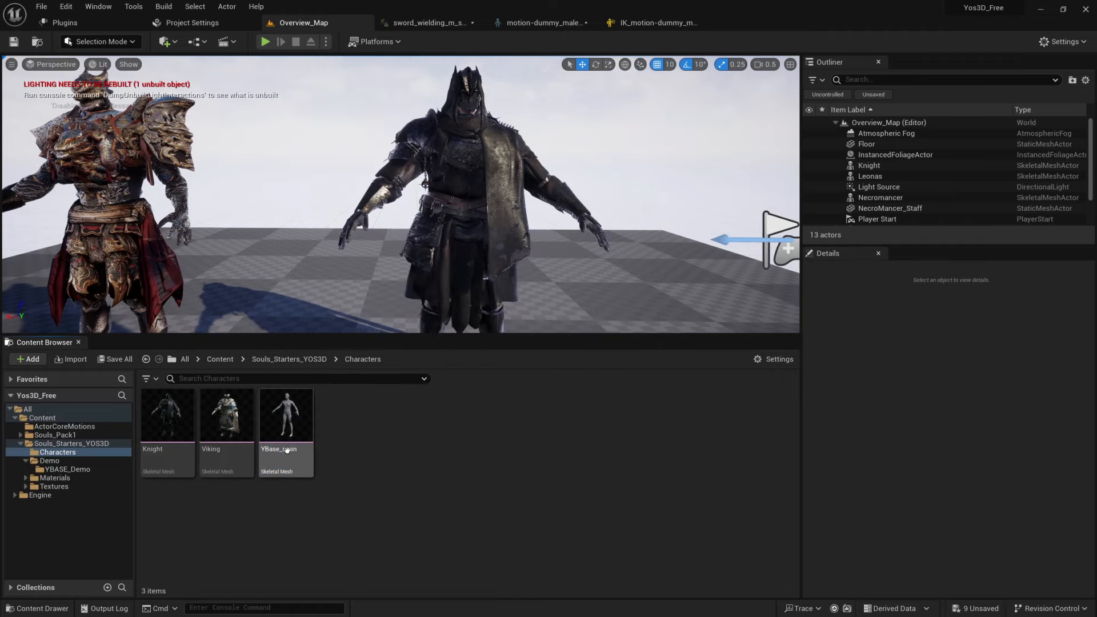
Create an IK Rig from the YBase_main skeletal mesh, keeping the default name, and open it for editing
right_click(302, 423)
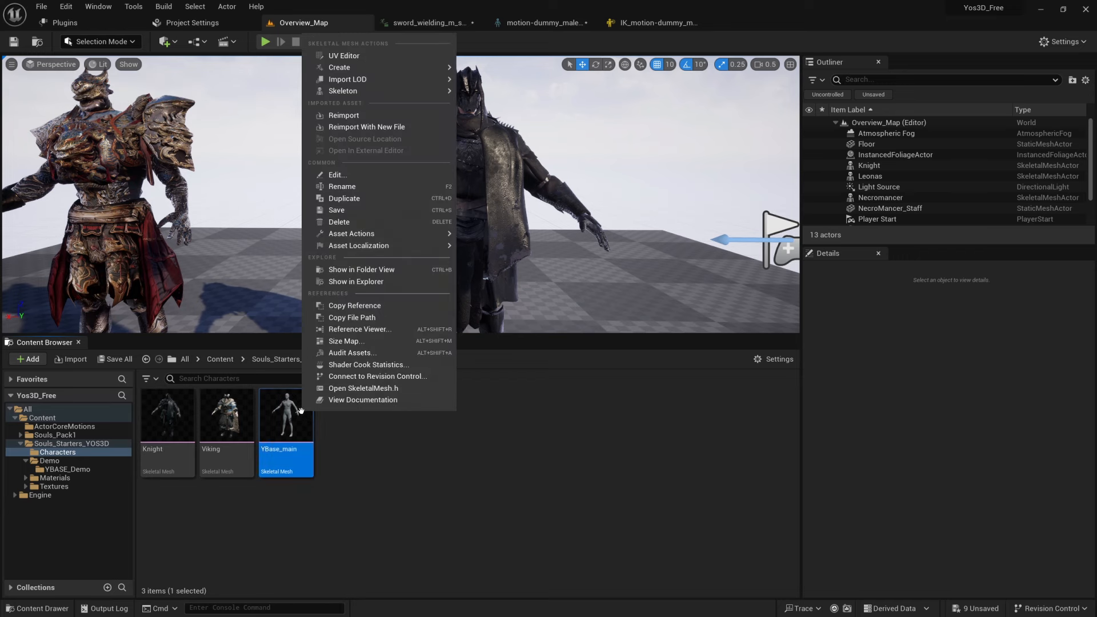
mouse_move(358, 92)
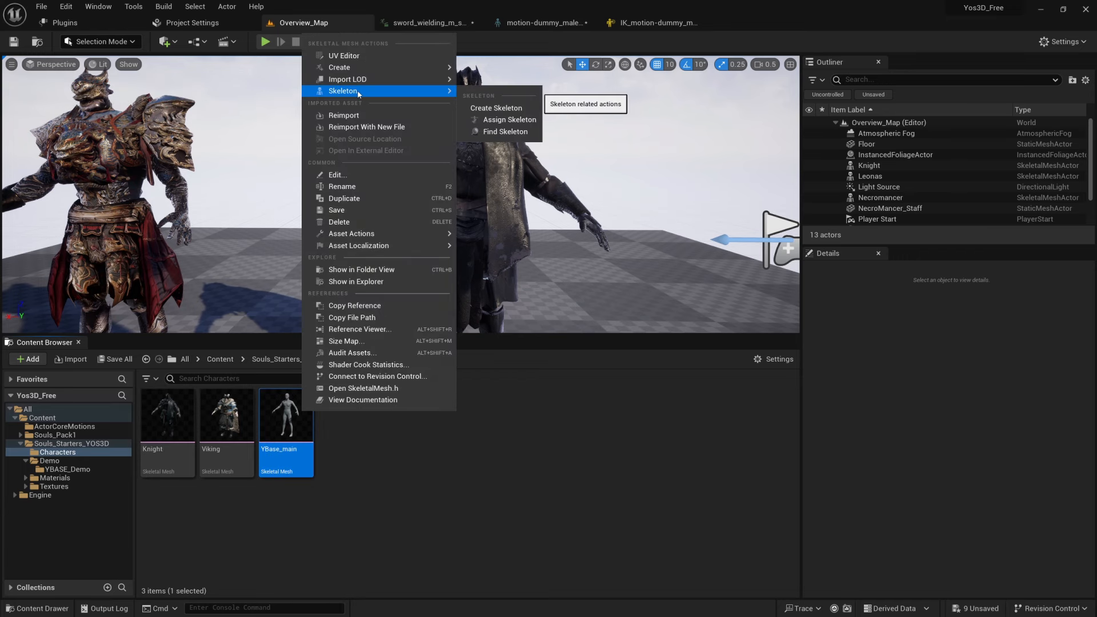
mouse_move(400, 68)
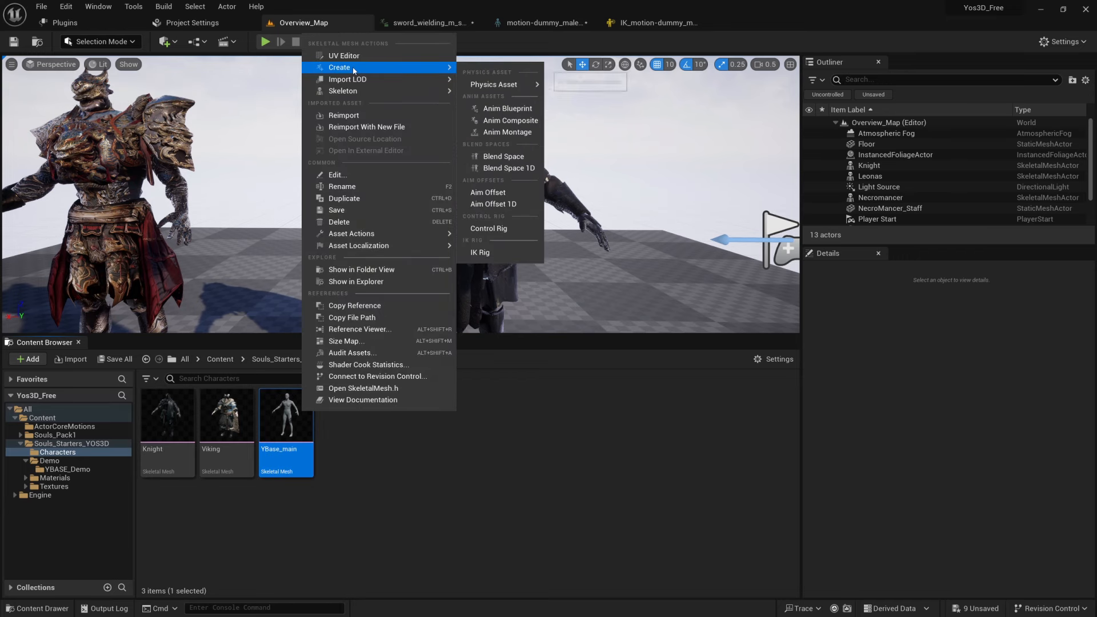
left_click(488, 252)
left_click(486, 500)
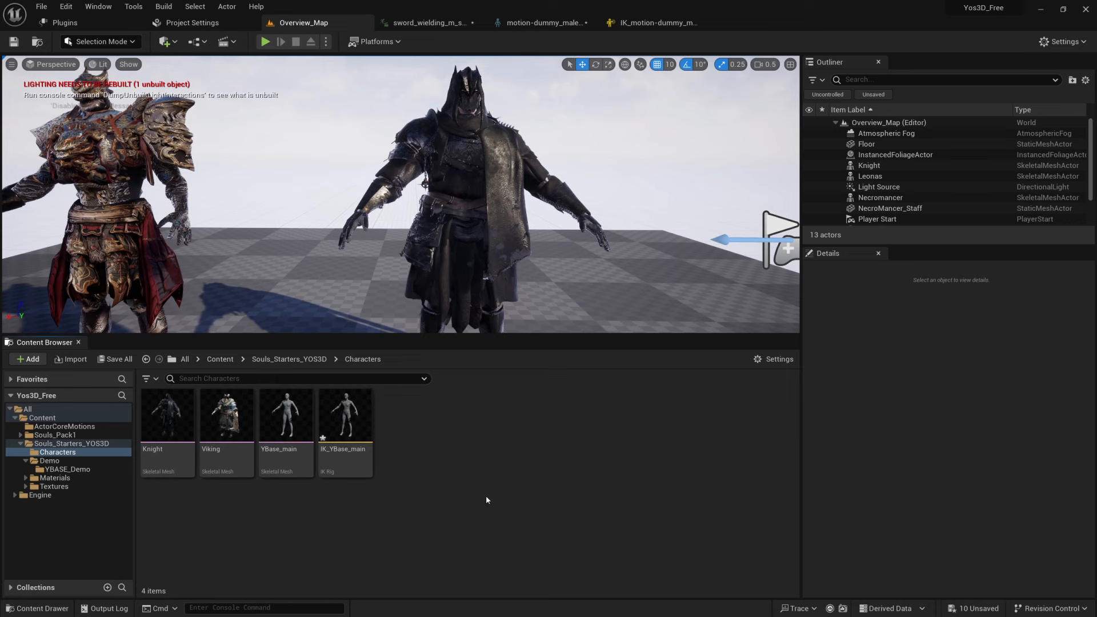
double_click(351, 432)
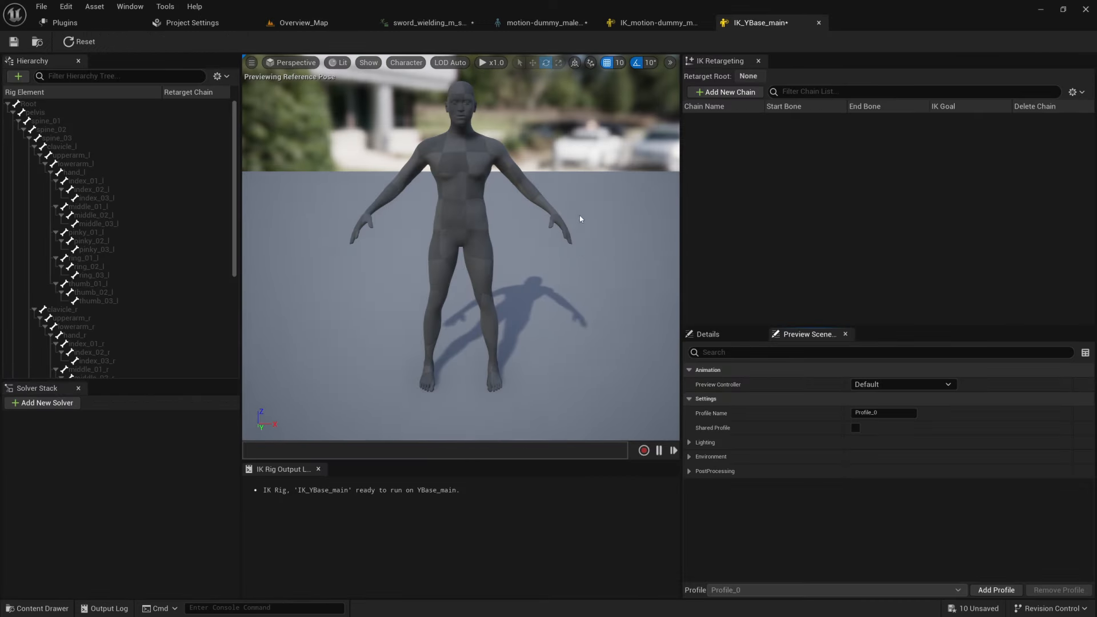
Check the retarget chains and retarget root in the motion-dummy_male rig as a reference, and return to the YBase_main rig
left_click(657, 23)
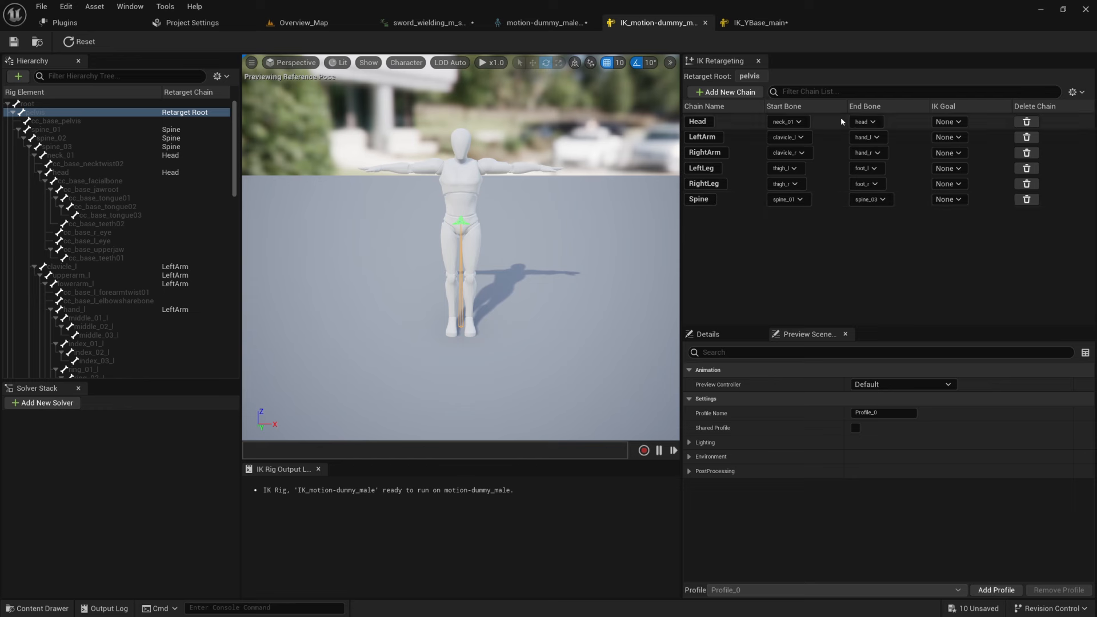
left_click(758, 22)
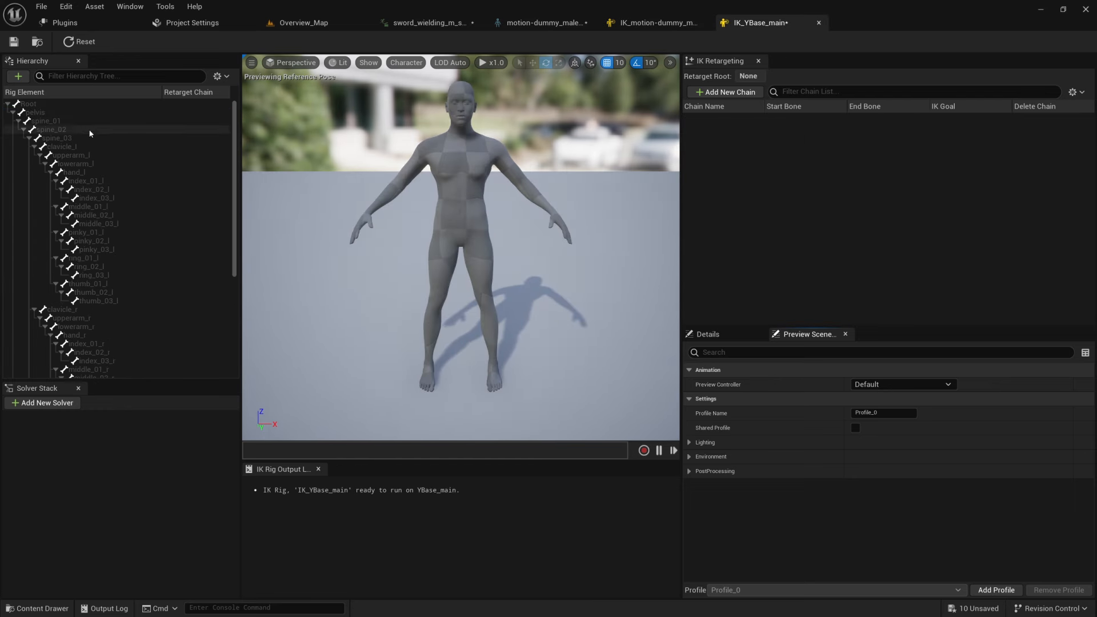
Create a retarget chain named Head from the neck_01 and head bones in the YBase_main rig
scroll(111, 212, "down", 3)
scroll(112, 224, "down", 5)
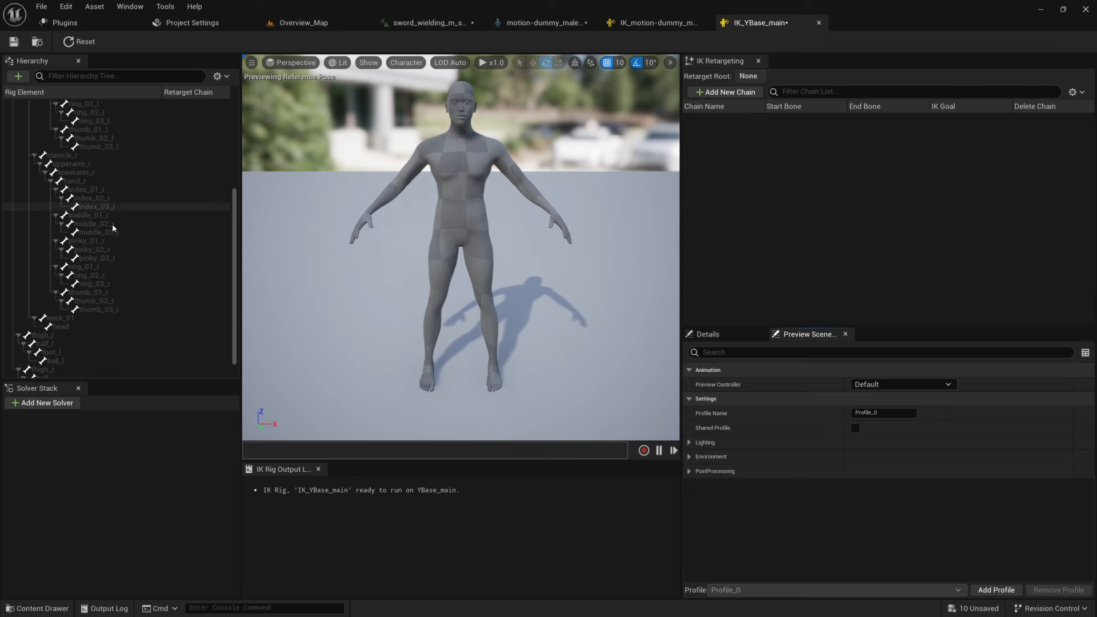
left_click(82, 306)
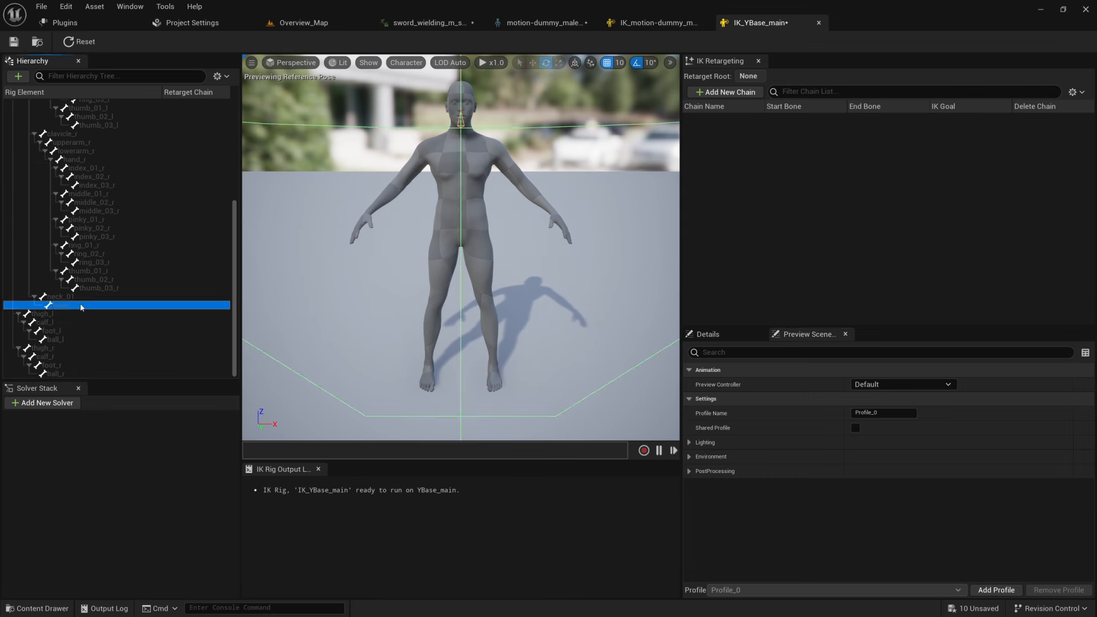
left_click(57, 297, "ctrl")
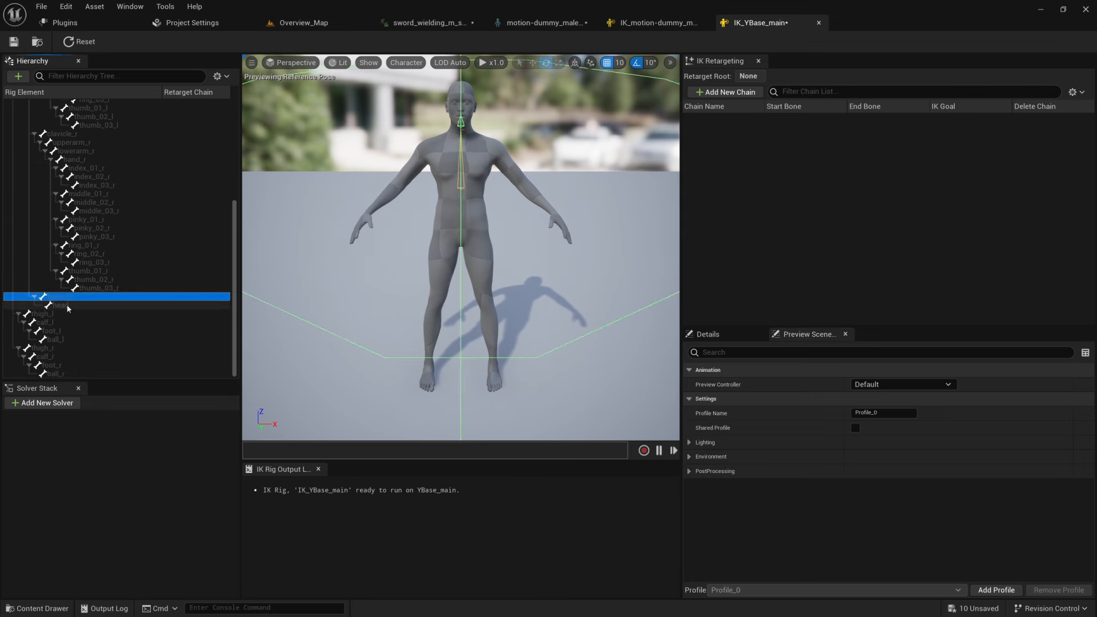
right_click(67, 302)
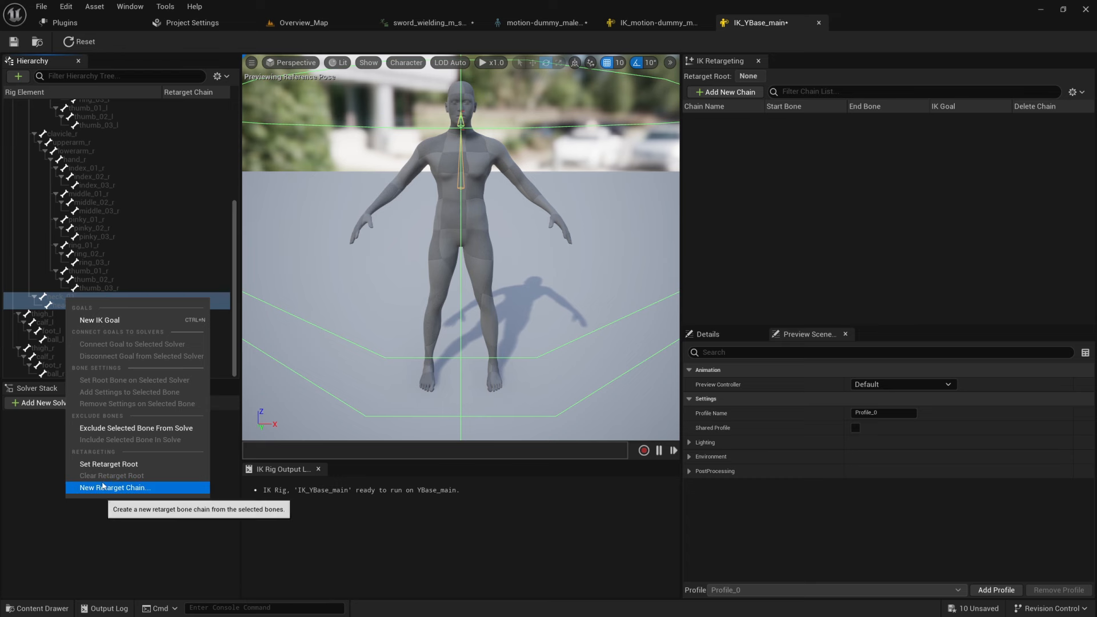
left_click(86, 487)
left_click(491, 346)
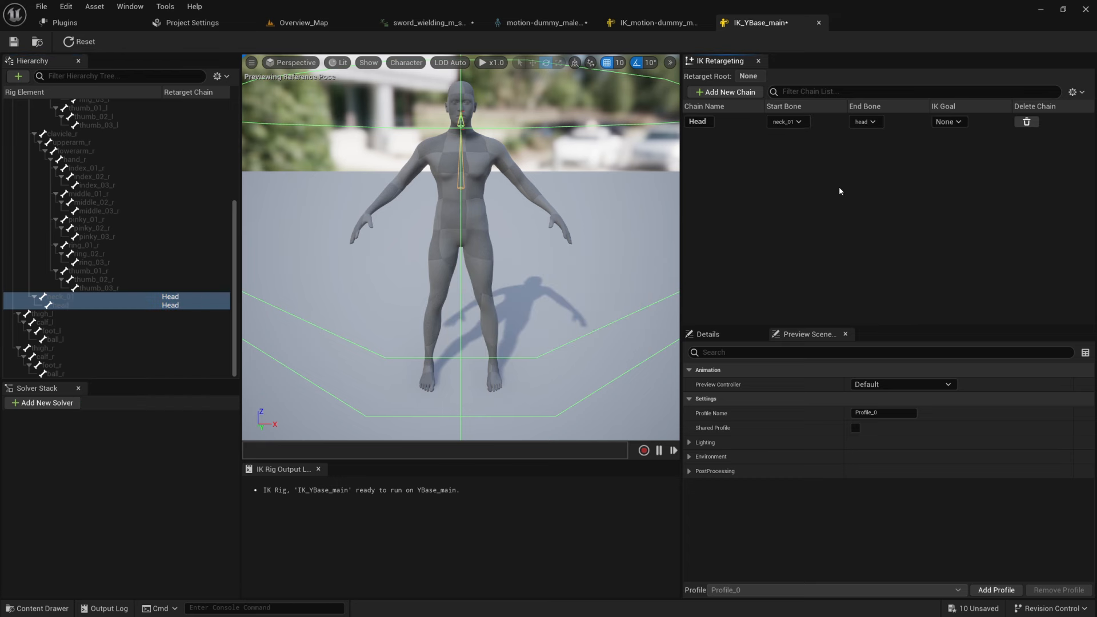
Compare the Head chain's name, start bone and end bone with the motion-dummy_male rig, and check that rig's LeftArm chain
double_click(694, 122)
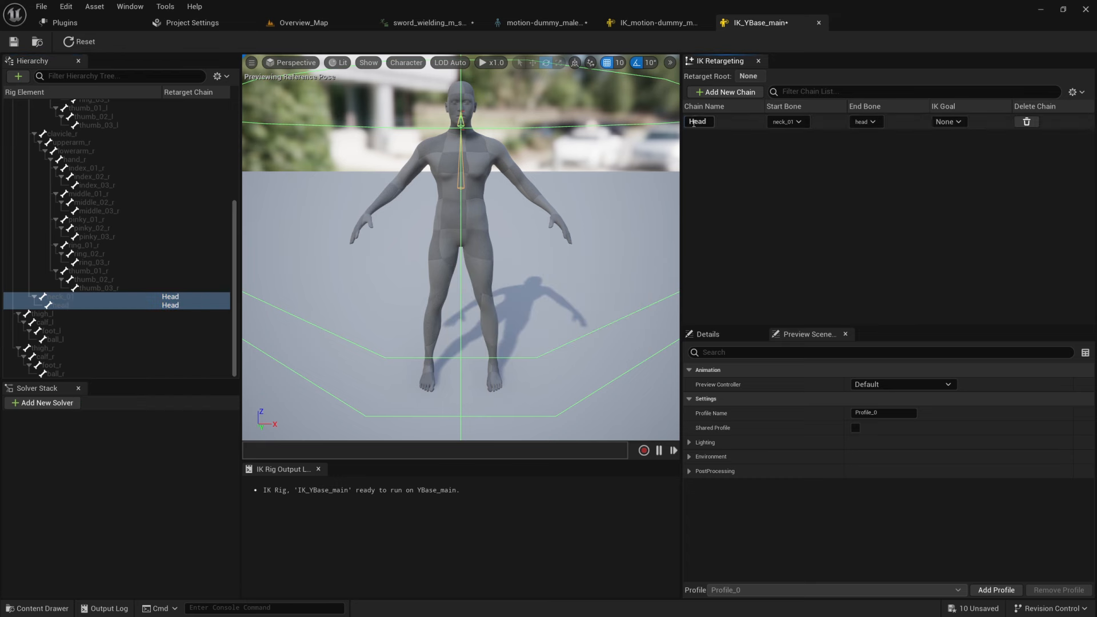
left_click(657, 23)
double_click(695, 122)
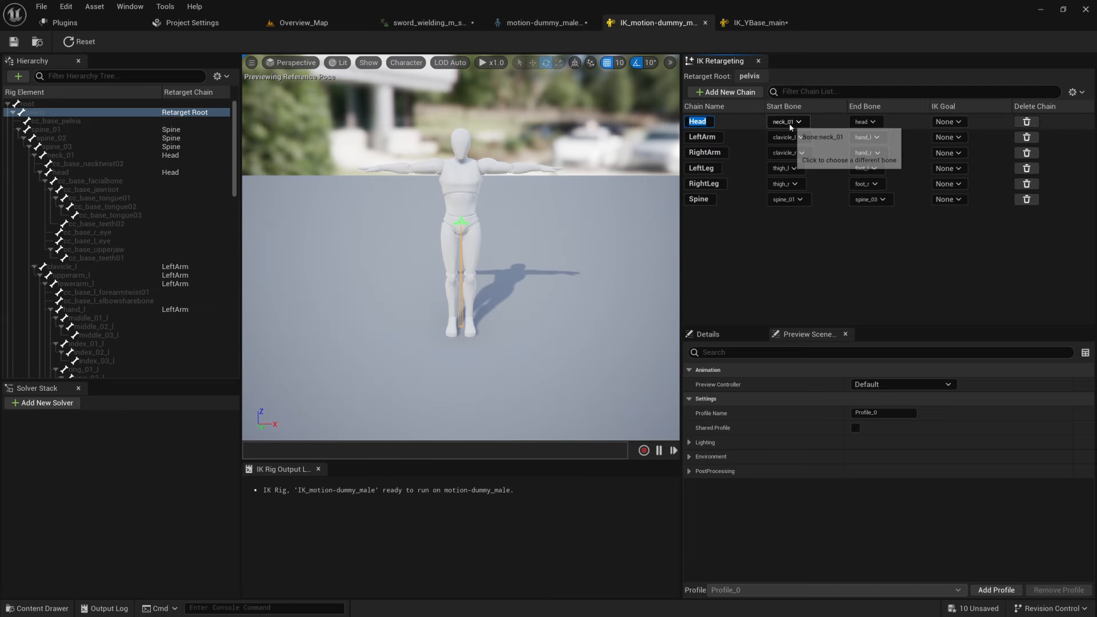
left_click(760, 23)
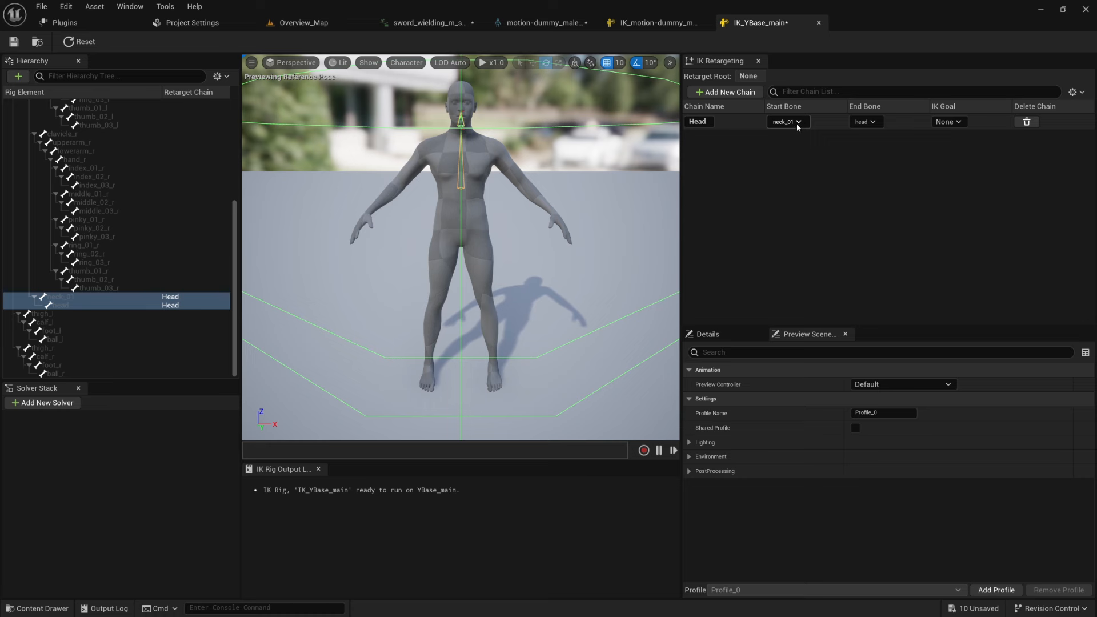
left_click(657, 23)
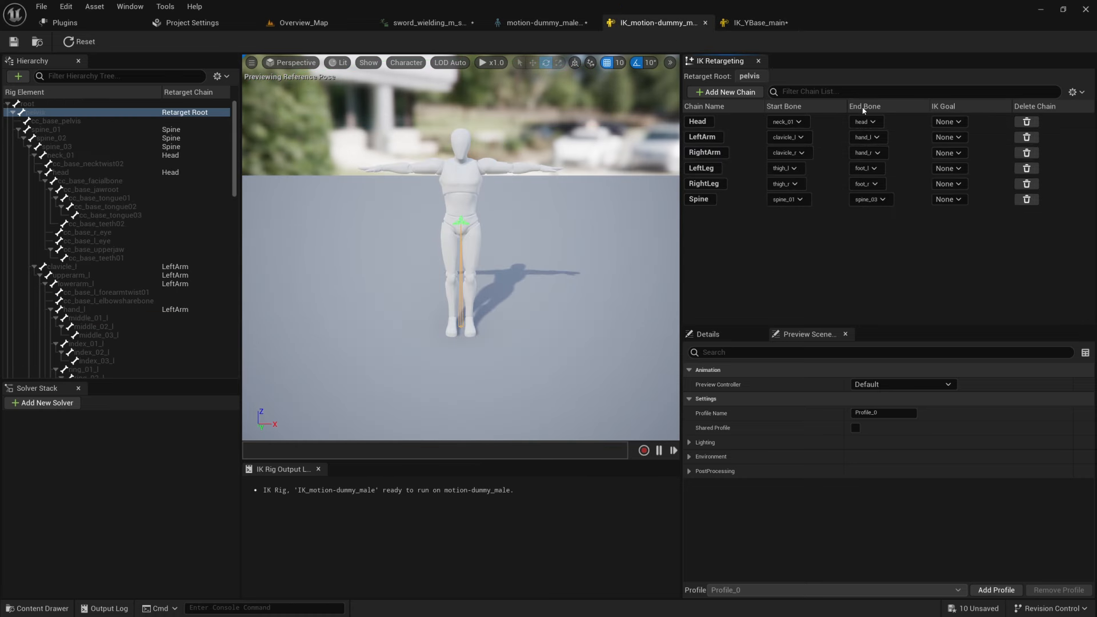
left_click(760, 22)
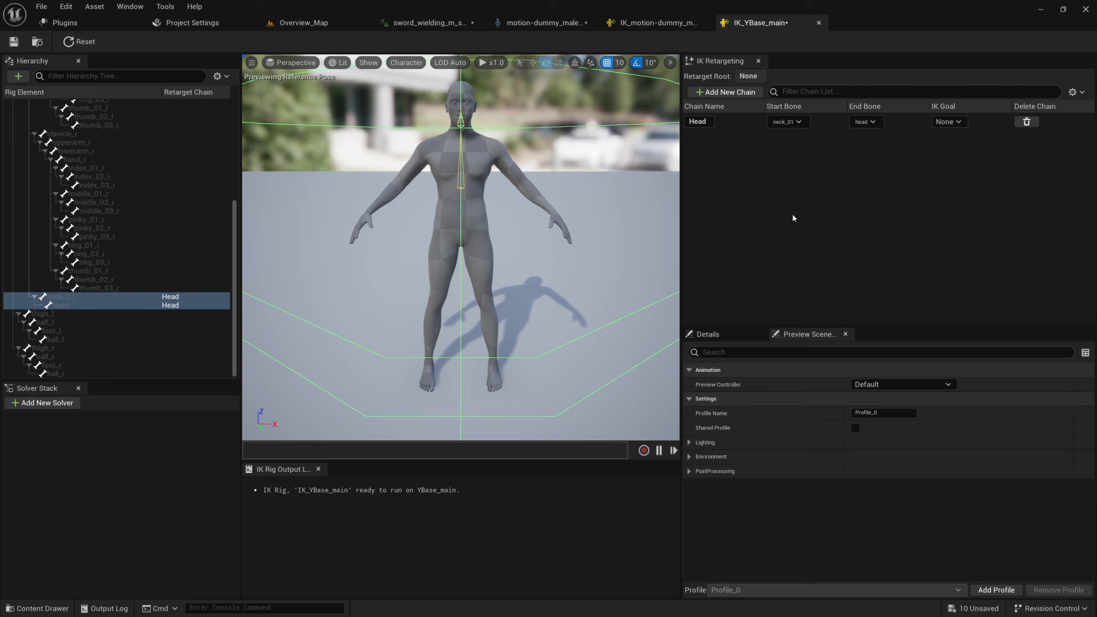
left_click(654, 23)
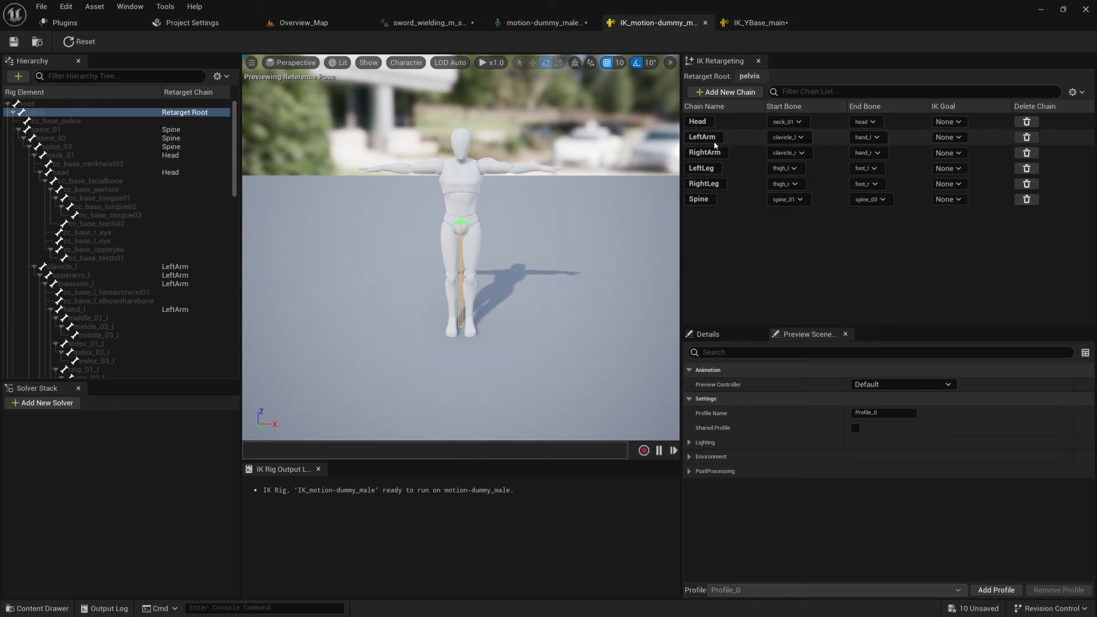
left_click(781, 138)
left_click(782, 138)
left_click(742, 22)
Create a retarget chain named RightArm from clavicle_r through hand_r in the YBase_main rig
scroll(122, 217, "down", 10)
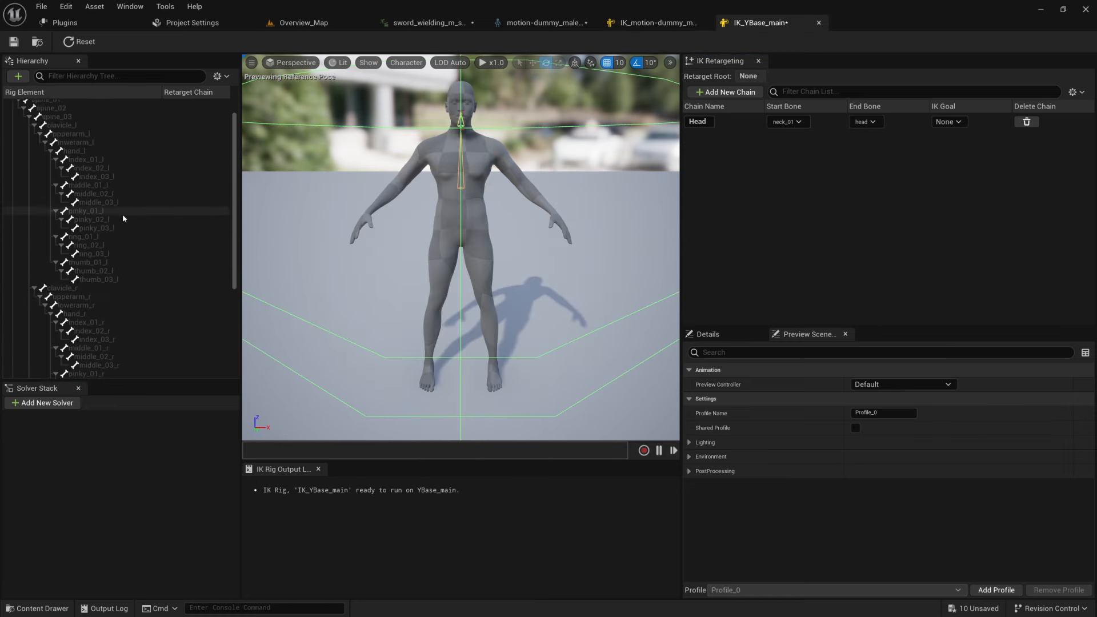
left_click(89, 241)
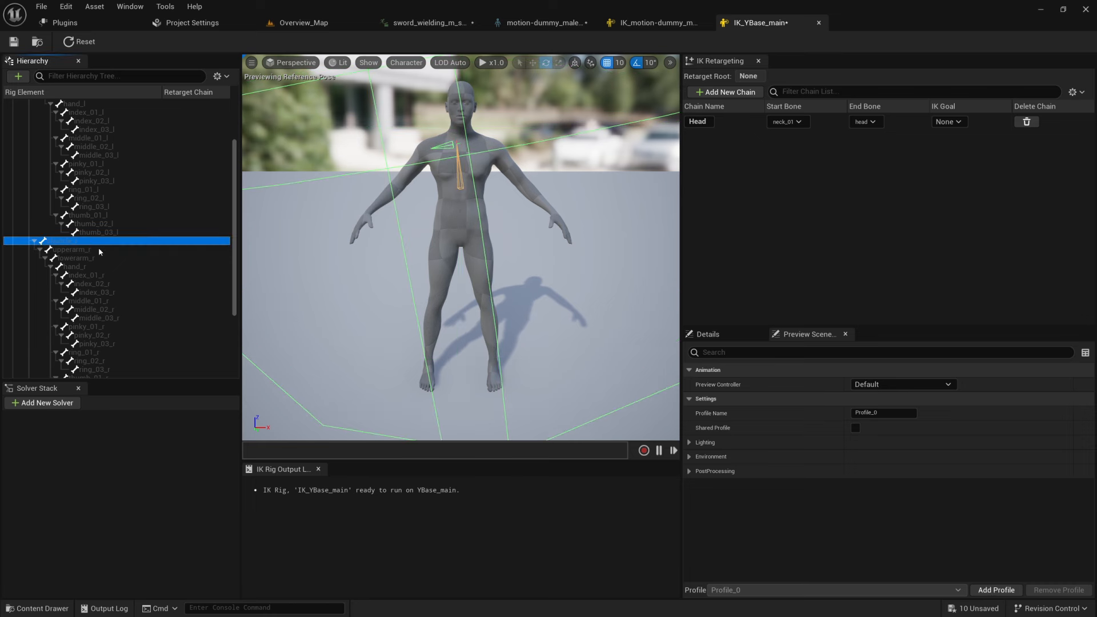
left_click(86, 266, "shift")
right_click(95, 242)
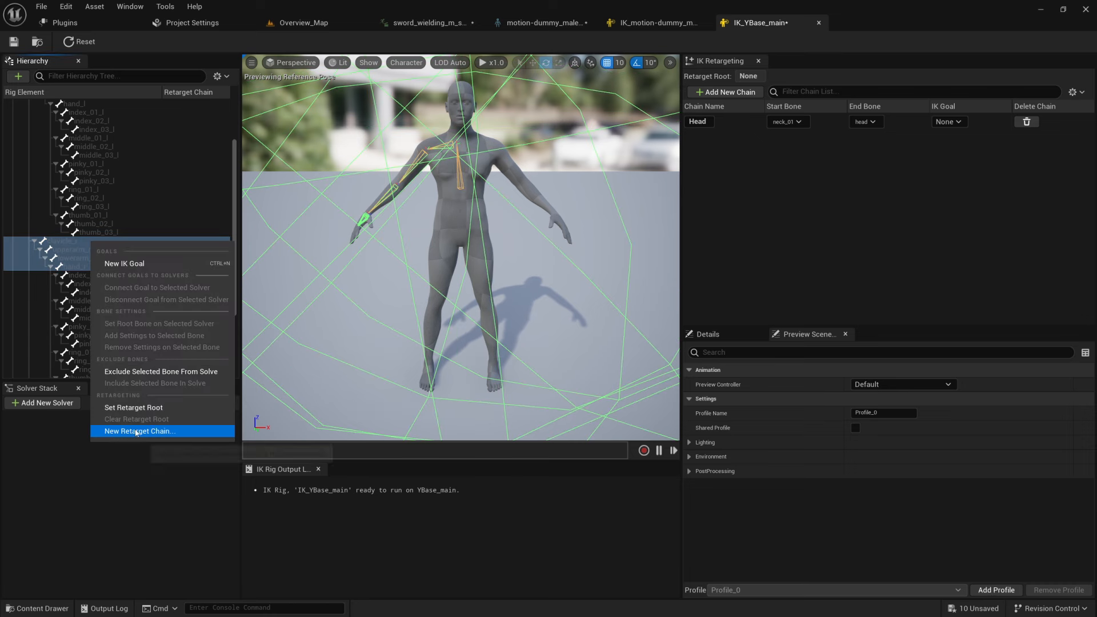
left_click(137, 431)
left_click(506, 343)
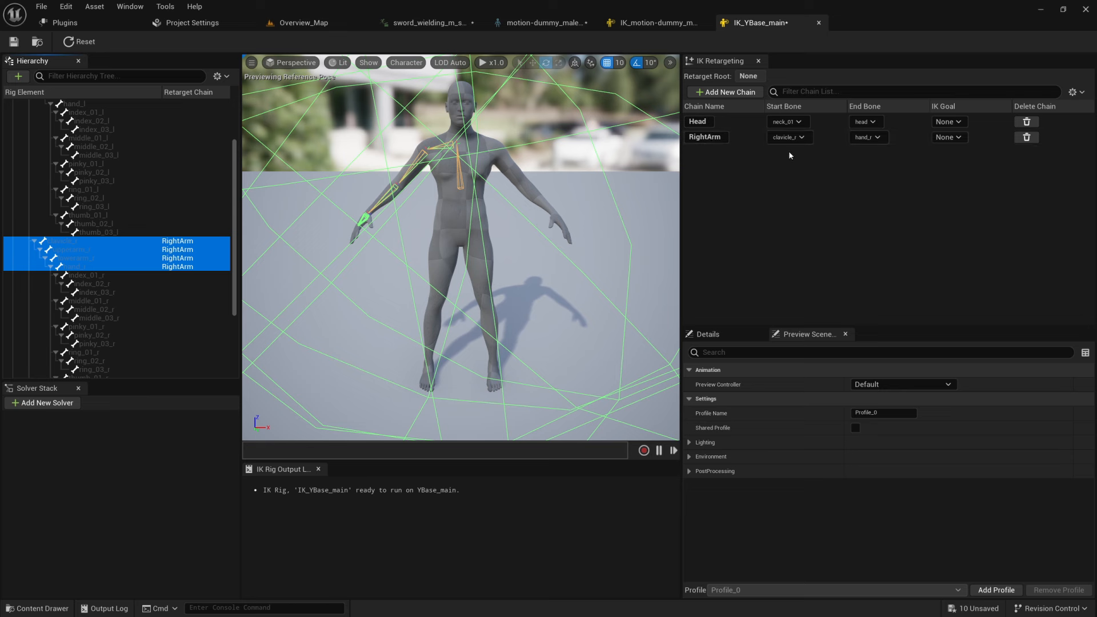
Create a retarget chain named LeftArm from clavicle_l through hand_l in the YBase_main rig
scroll(121, 216, "up", 3)
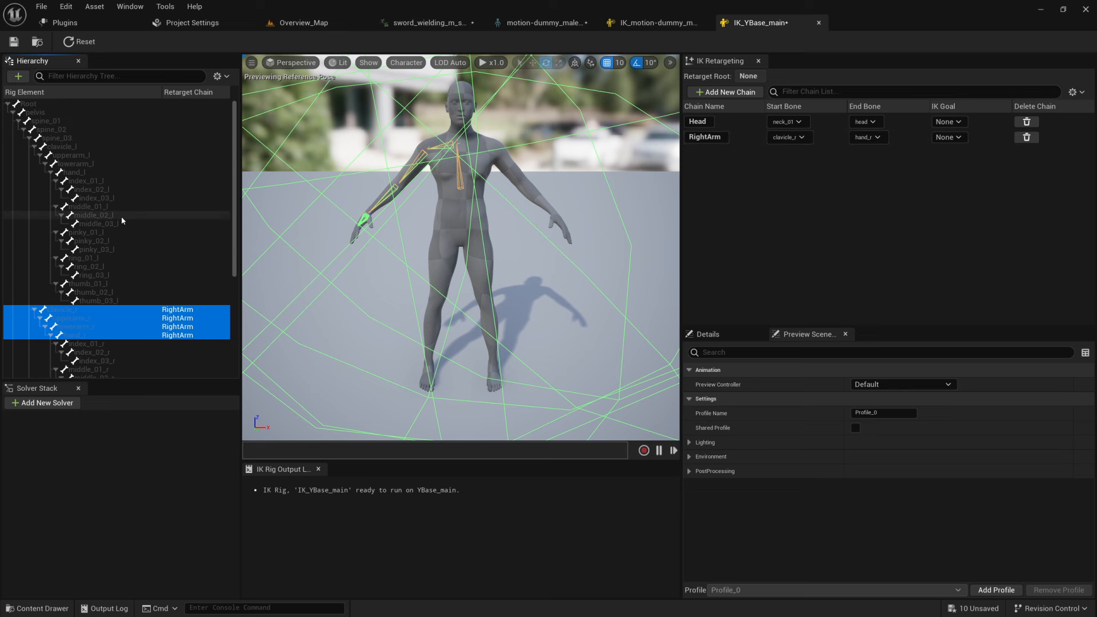
scroll(127, 246, "down", 4)
scroll(129, 264, "down", 3)
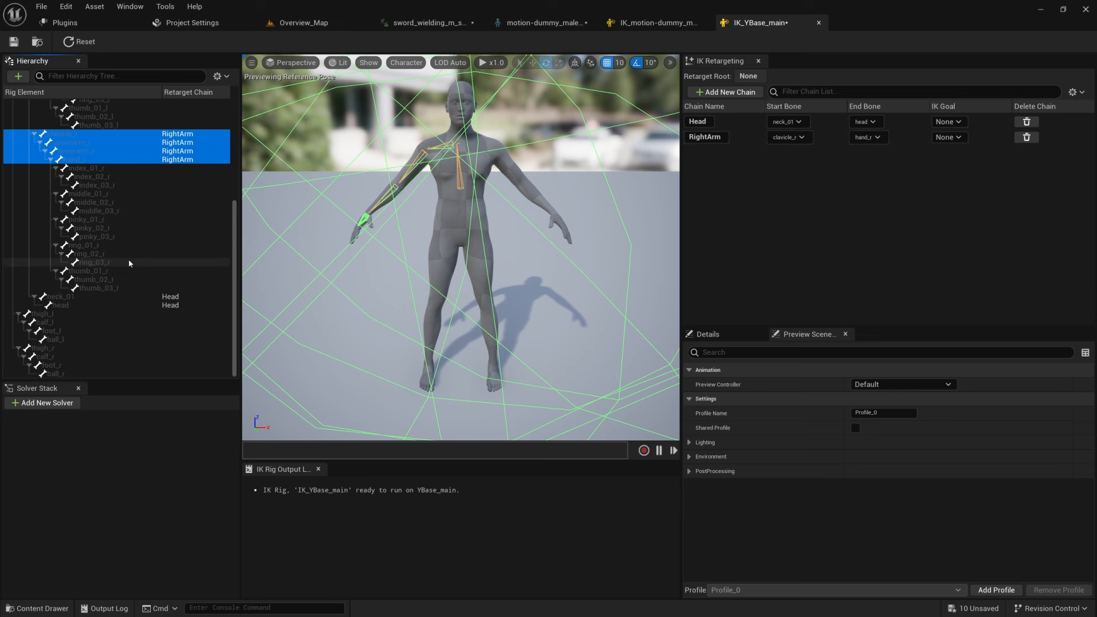
scroll(132, 245, "up", 6)
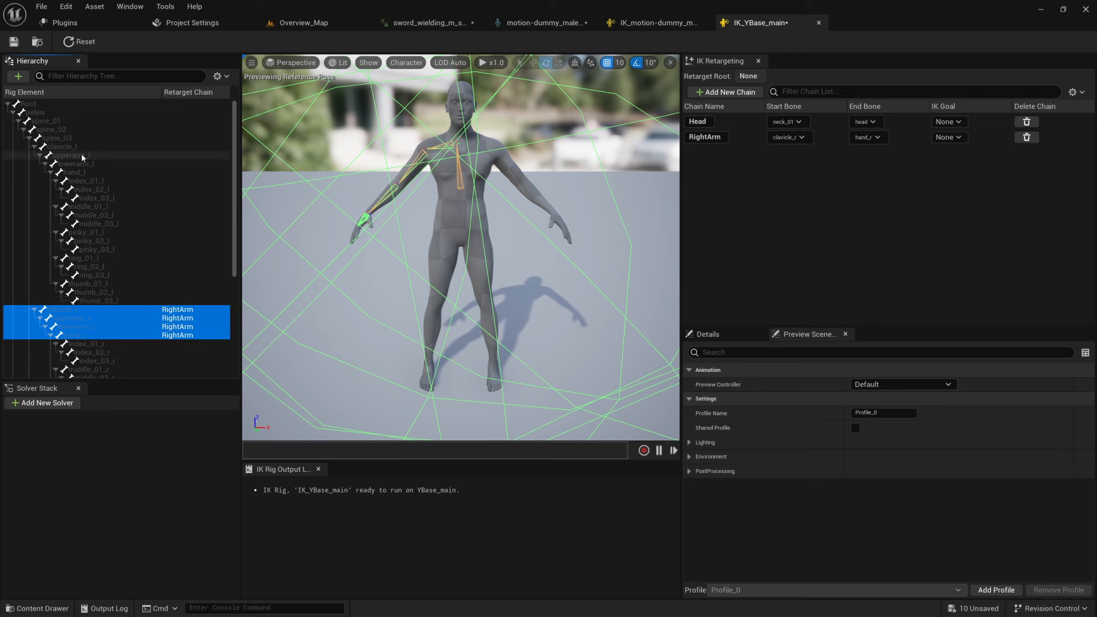
left_click(63, 148)
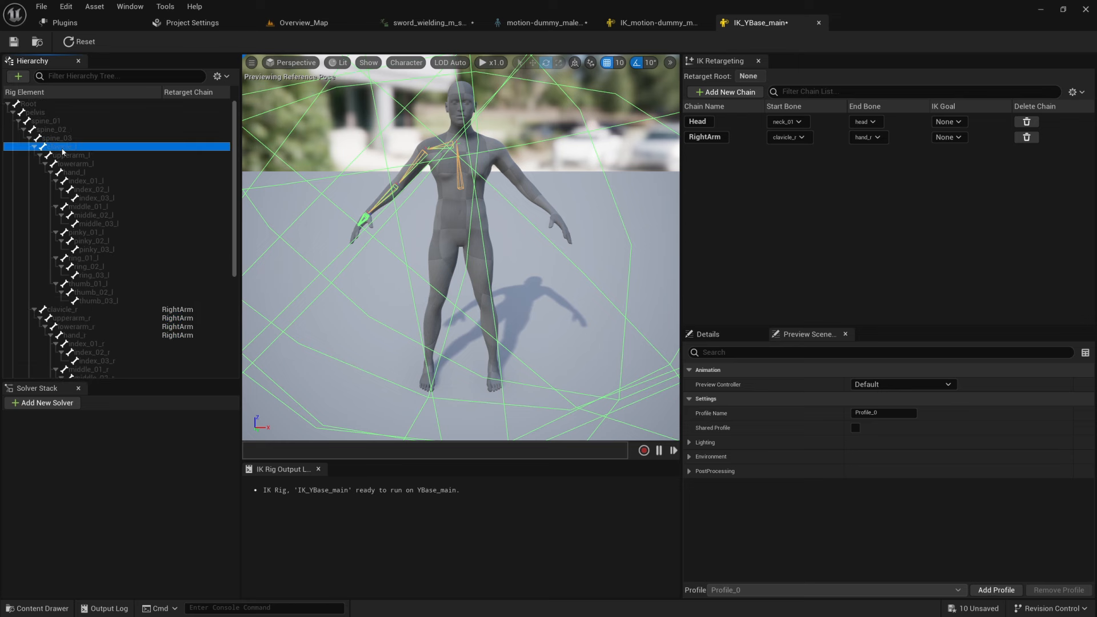
left_click(75, 172, "shift")
right_click(80, 151)
left_click(120, 336)
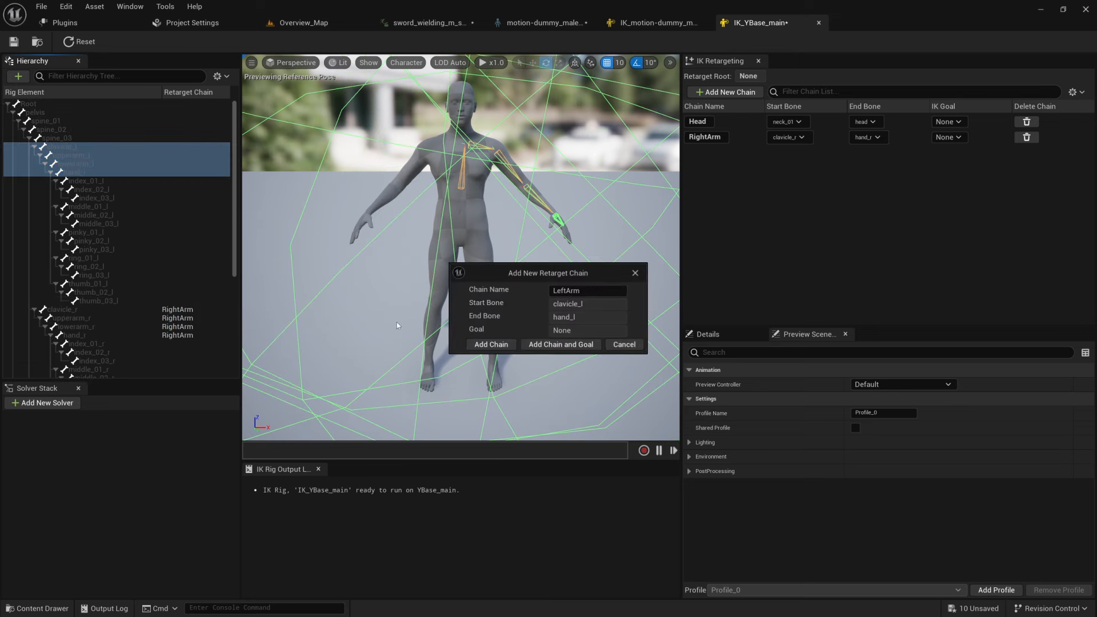
left_click(476, 346)
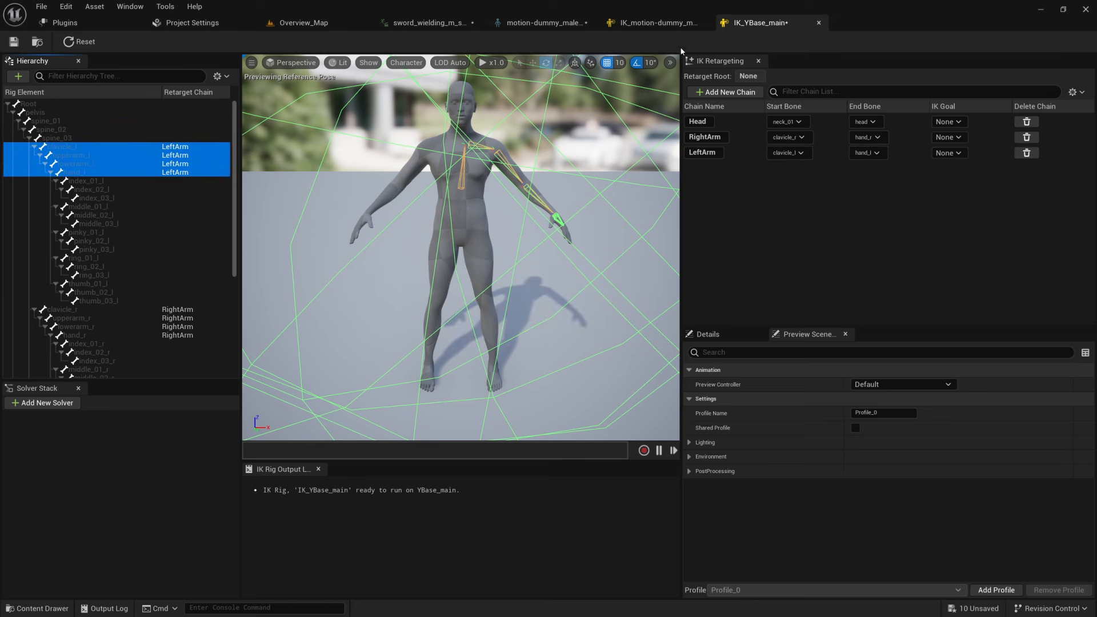
Compare the names and start and end bones of both arm chains between the motion-dummy_male and YBase_main rigs
left_click(652, 22)
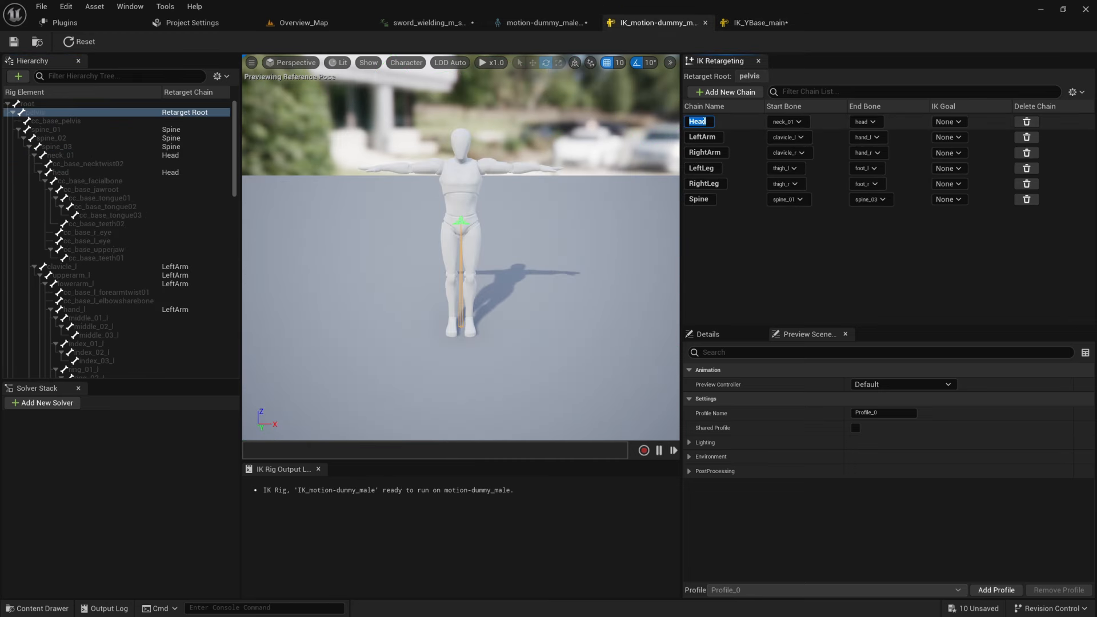
left_click(705, 152)
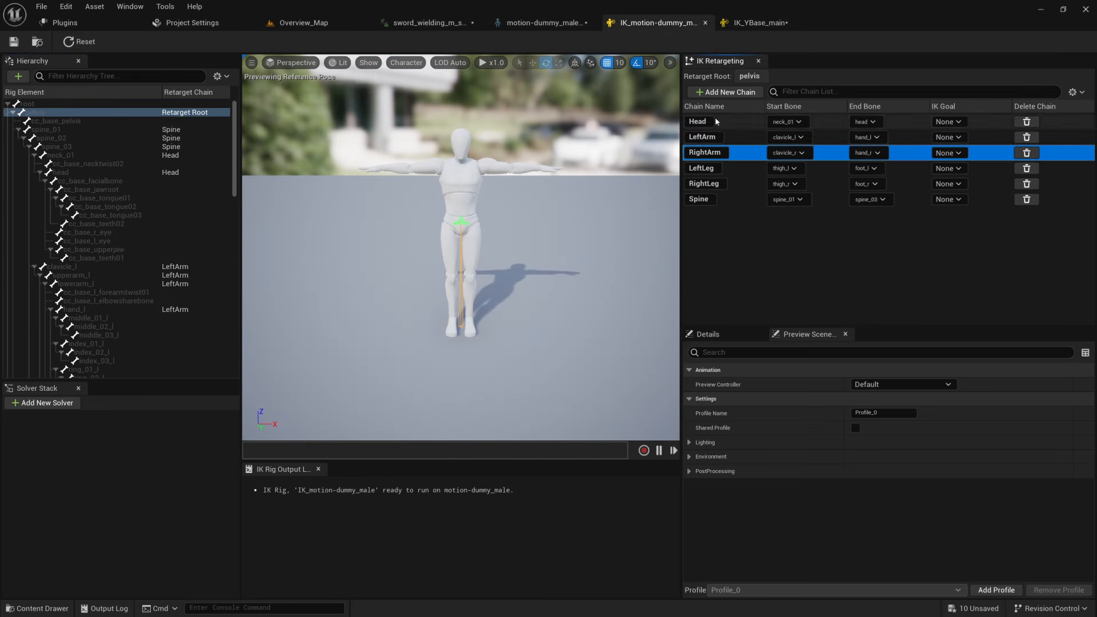
left_click(757, 22)
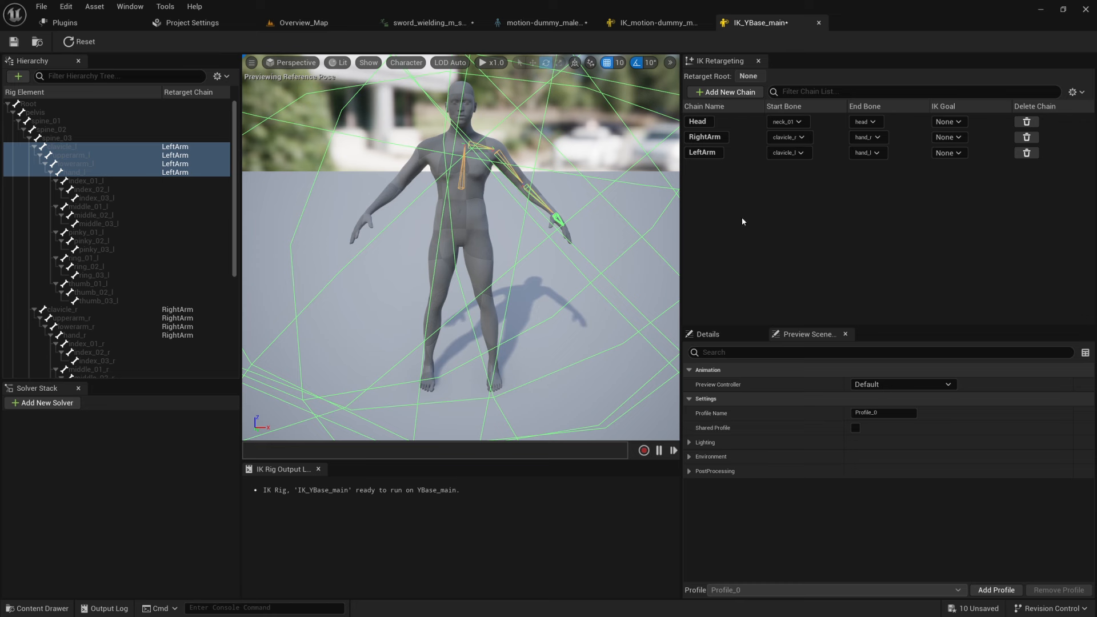
left_click(139, 224)
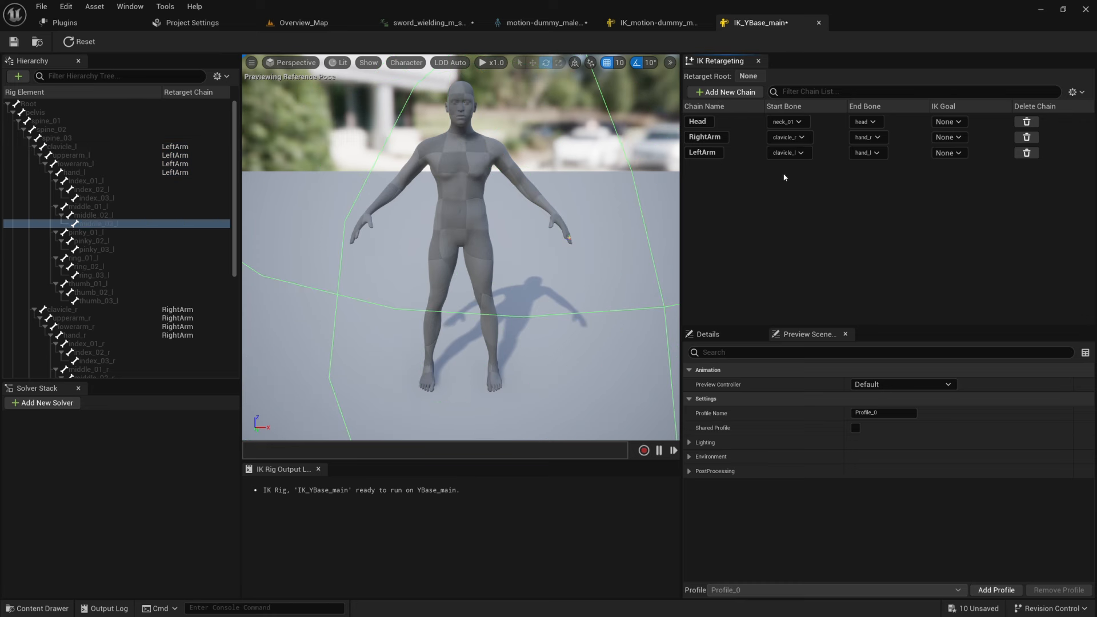
left_click(795, 153)
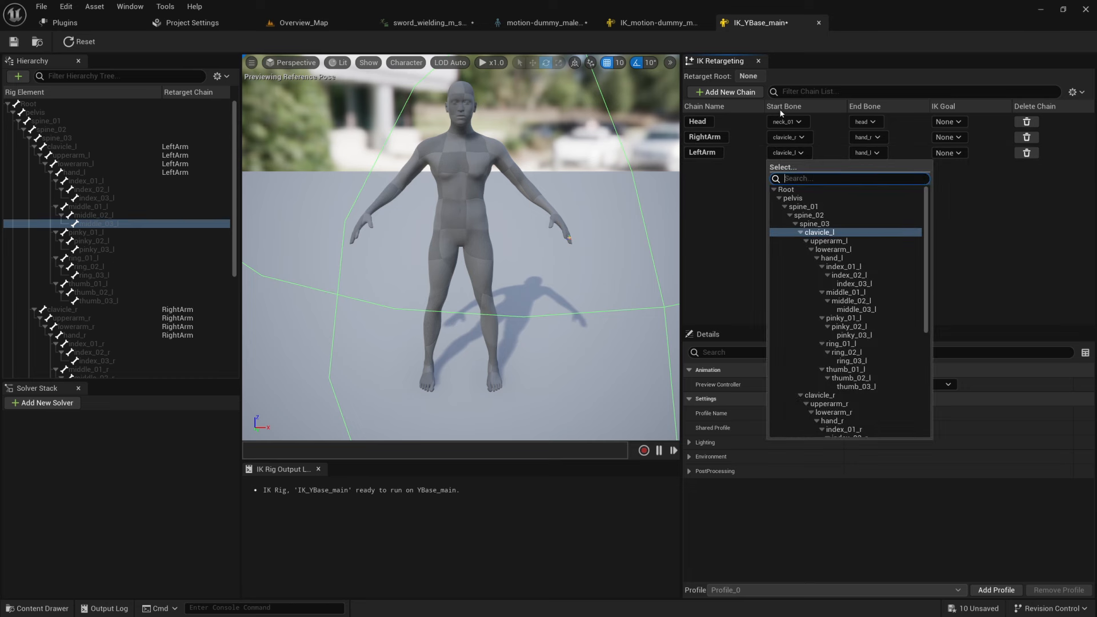
left_click(748, 206)
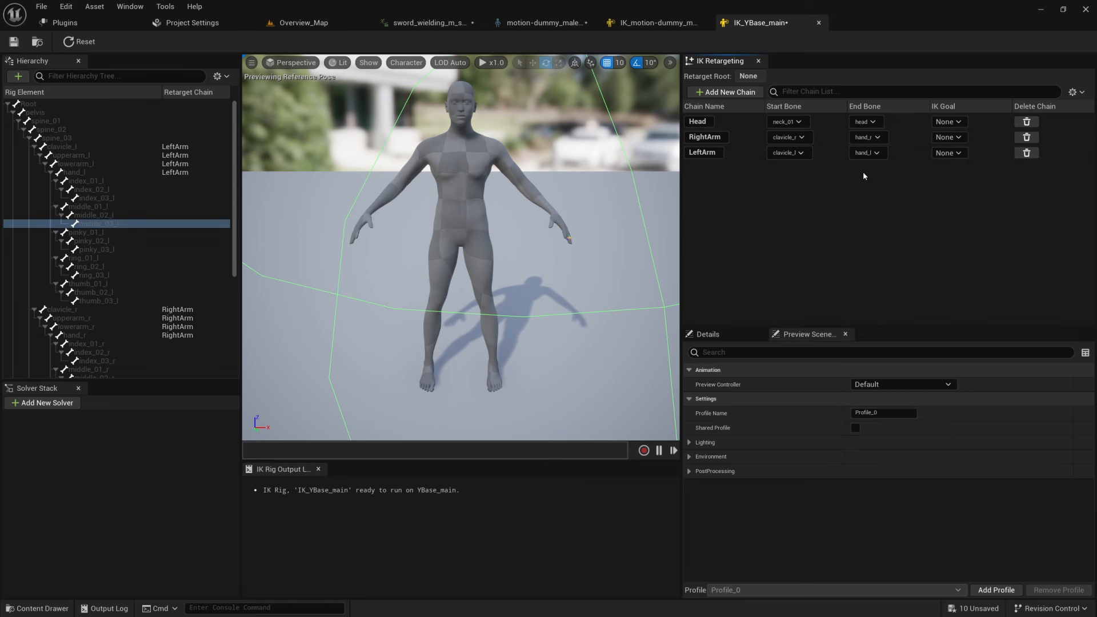
left_click(657, 23)
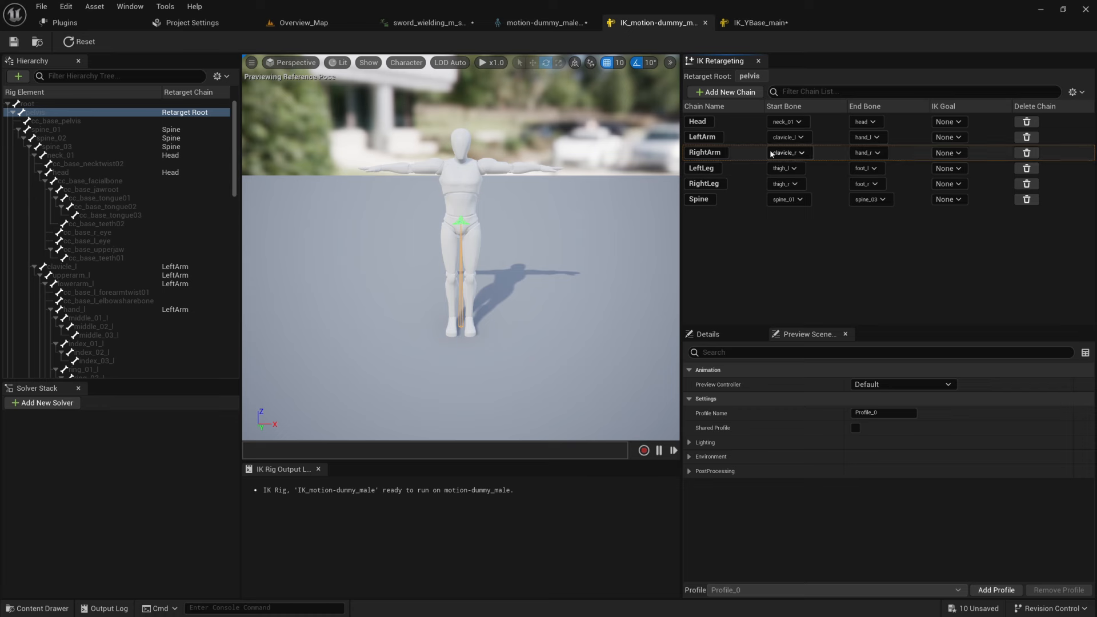
left_click(760, 22)
Create a retarget chain named LeftLeg from thigh_l through foot_l in the YBase_main rig
scroll(144, 257, "down", 2)
scroll(144, 257, "down", 5)
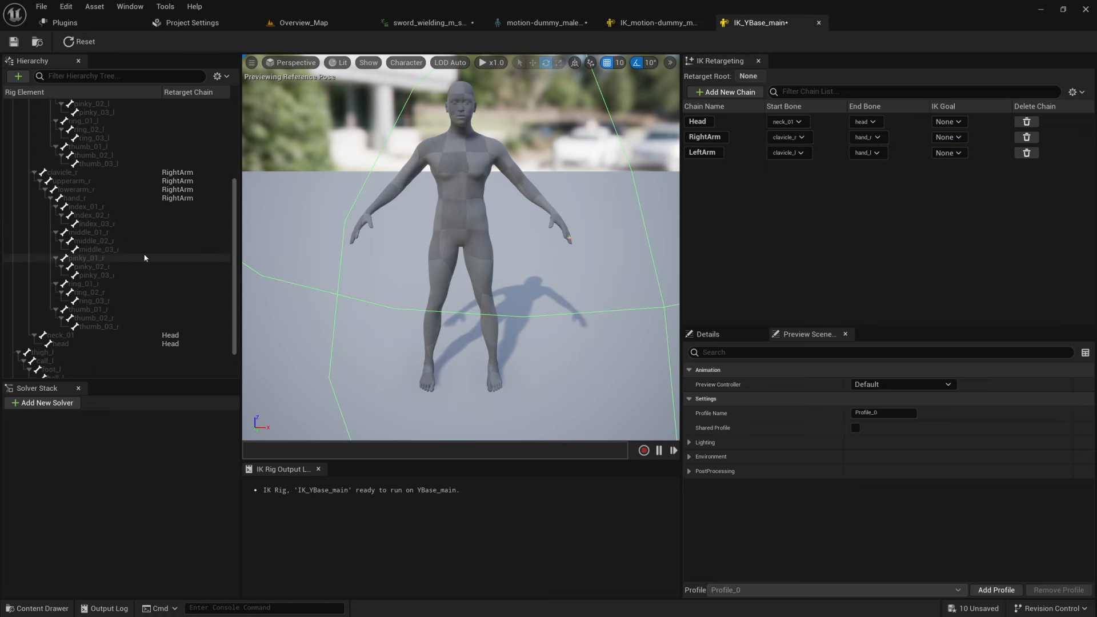
scroll(143, 251, "up", 2)
scroll(132, 232, "up", 5)
left_click(109, 223)
scroll(109, 233, "down", 6)
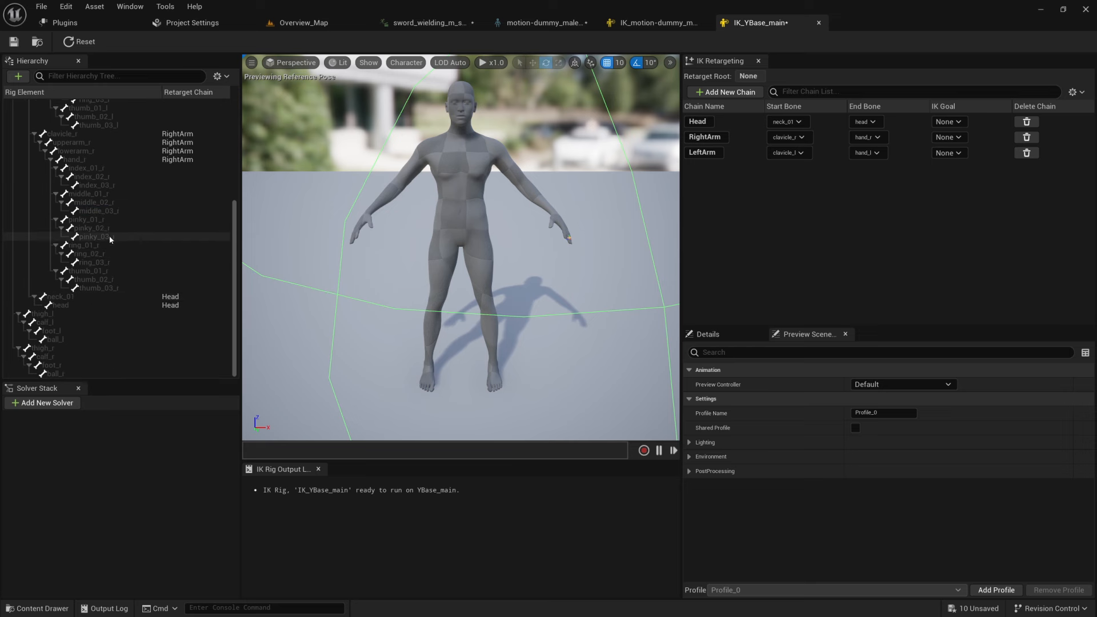
left_click(70, 314)
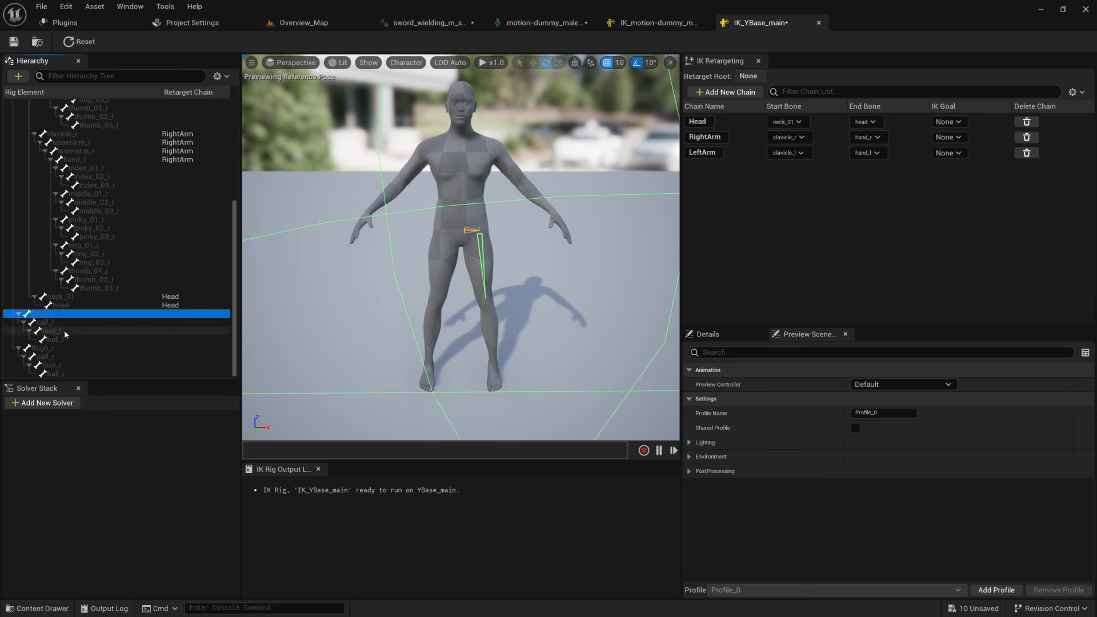
left_click(64, 331, "shift")
right_click(66, 314)
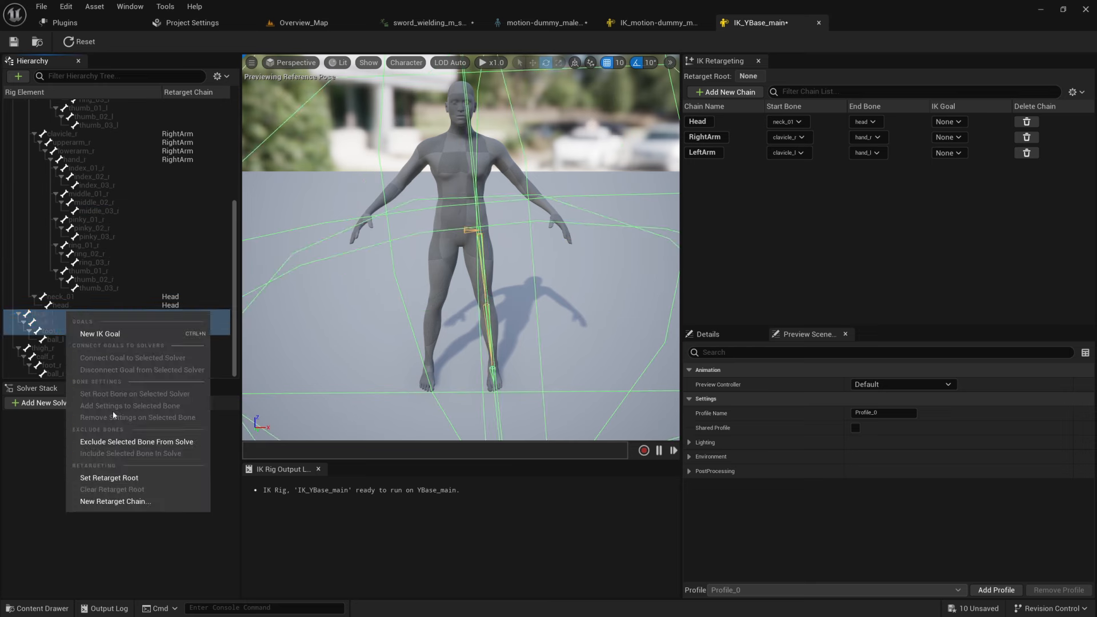
left_click(108, 501)
left_click(494, 346)
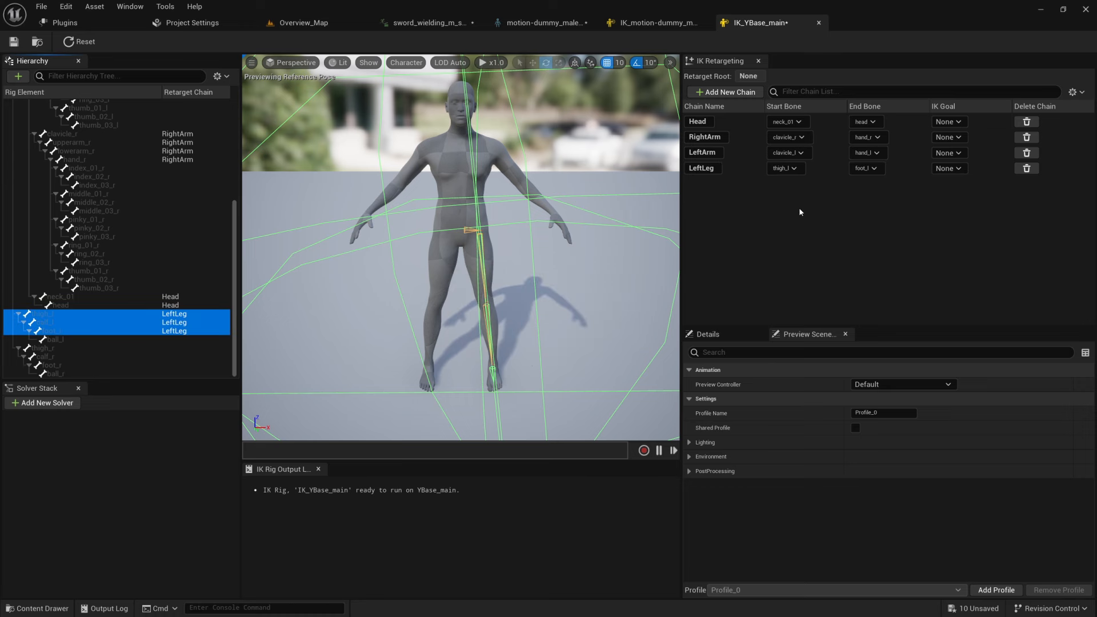
Create a retarget chain named RightLeg from thigh_r through foot_r in the YBase_main rig
left_click(677, 20)
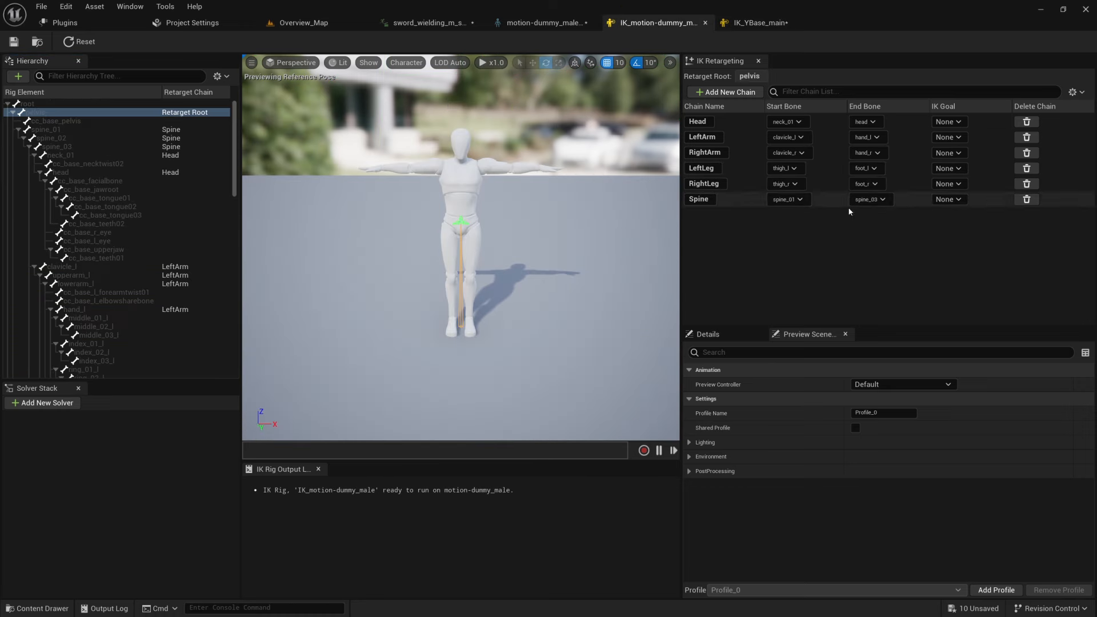
left_click(757, 23)
left_click(77, 348)
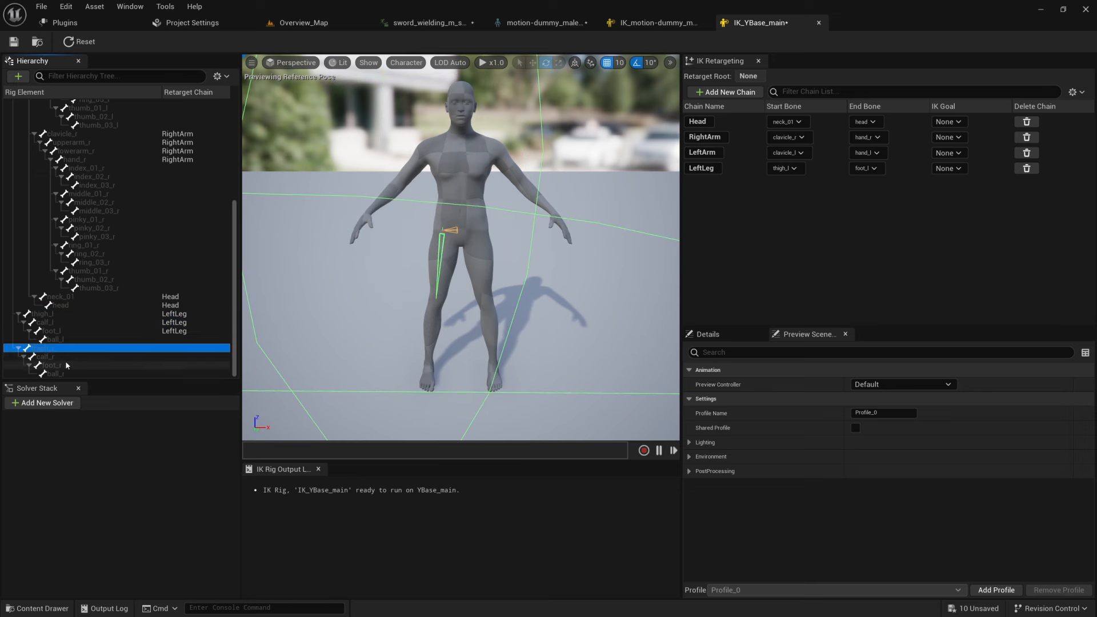
left_click(65, 366, "shift")
right_click(64, 367)
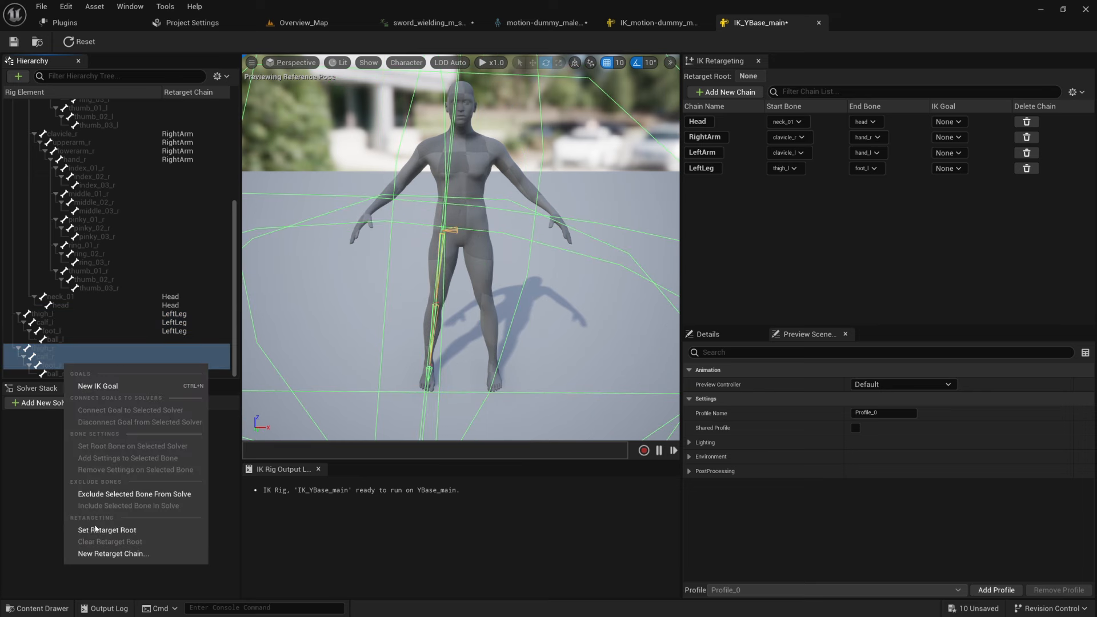
left_click(103, 556)
left_click(491, 345)
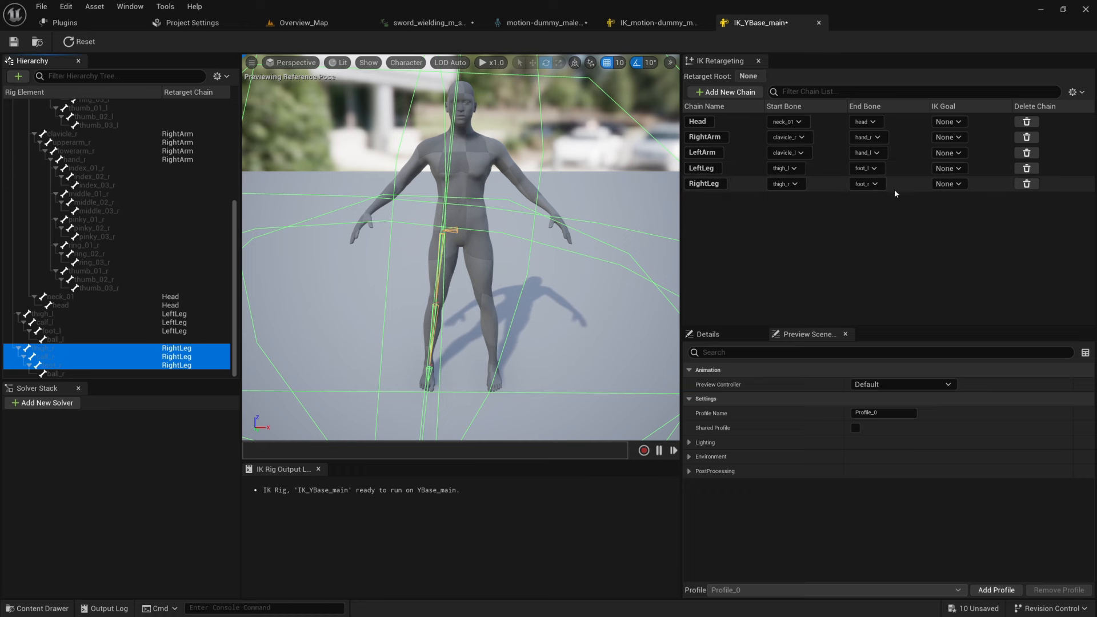
Create a retarget chain named Spine from spine_01 through spine_03 in the YBase_main rig and save the rig
left_click(663, 24)
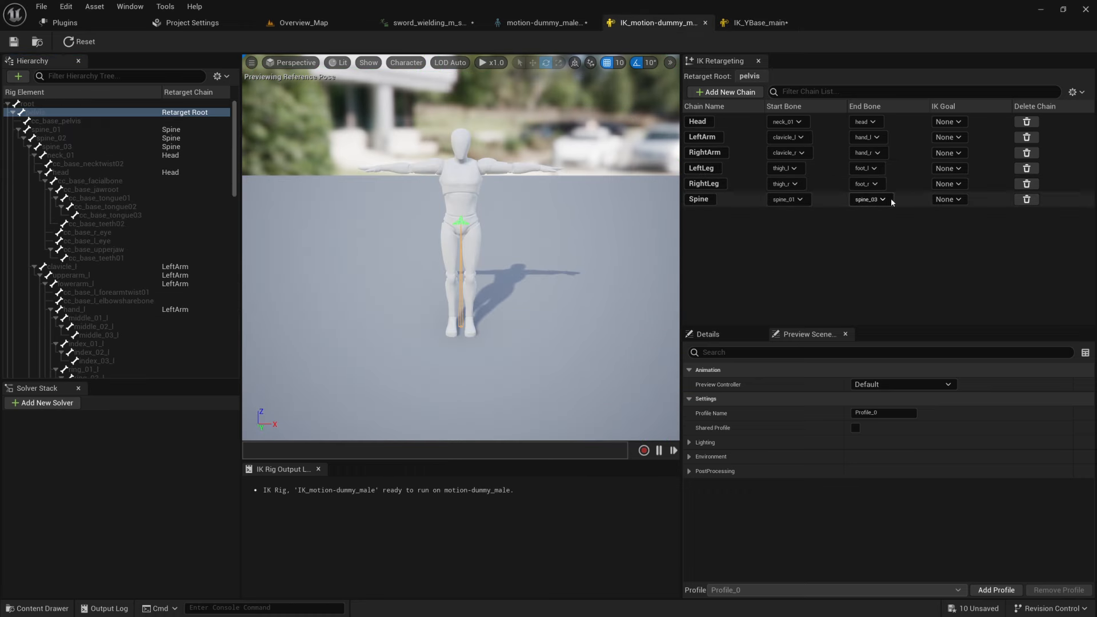
left_click(760, 23)
scroll(83, 156, "up", 5)
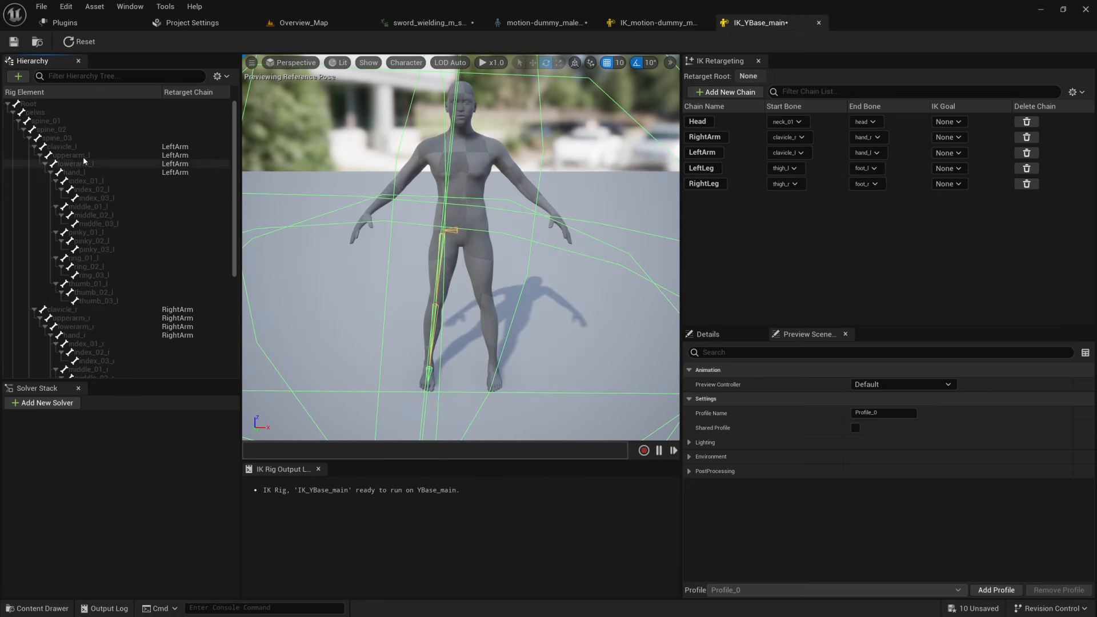
left_click(64, 120)
left_click(77, 139, "shift")
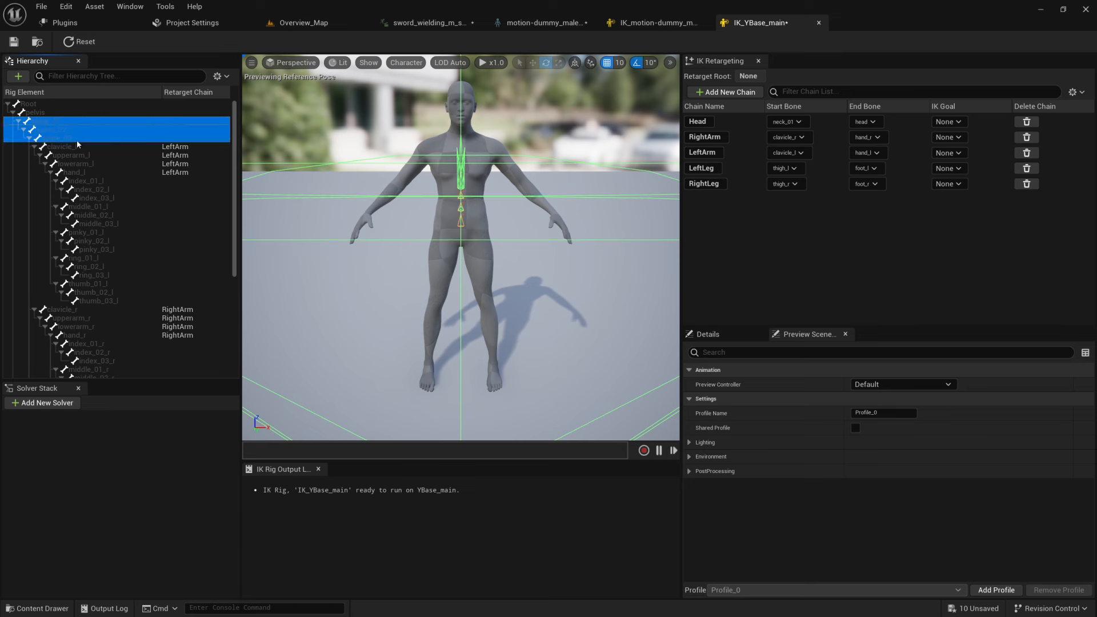
right_click(77, 140)
left_click(115, 331)
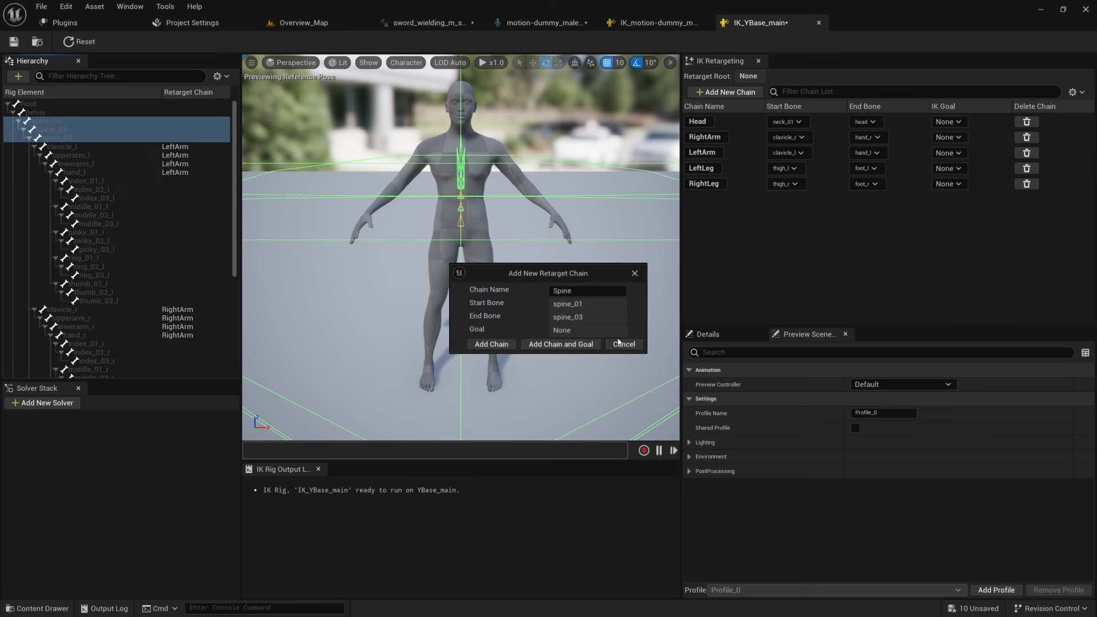
left_click(492, 344)
key("ctrl+s")
Set the pelvis bone as the retarget root of the YBase_main rig, matching the motion-dummy_male rig
left_click(677, 24)
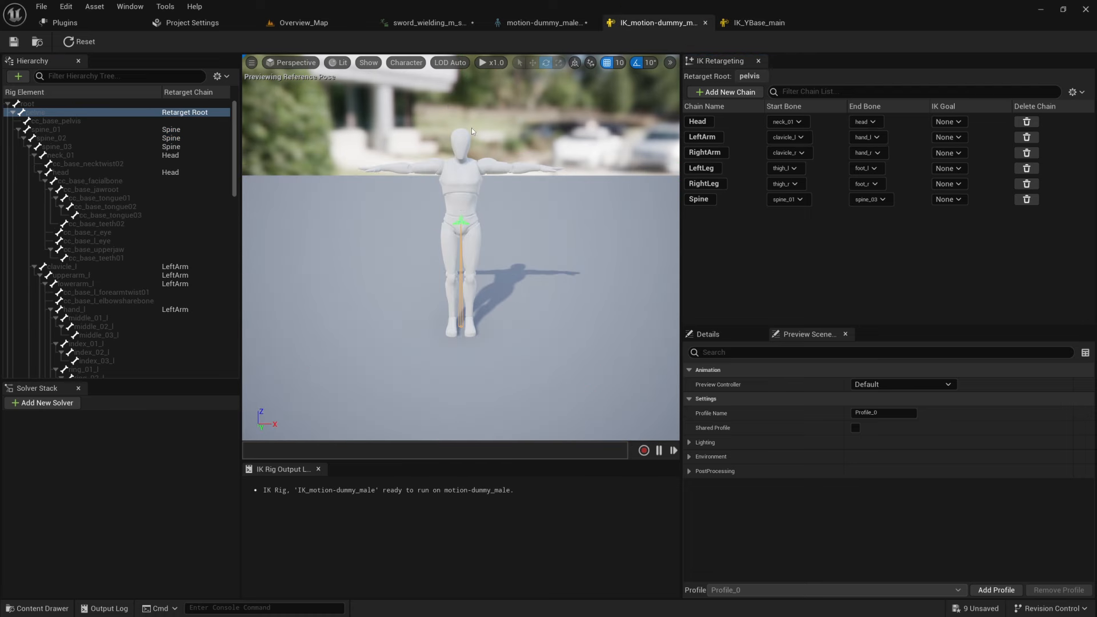
left_click(721, 22)
left_click(75, 113)
right_click(72, 113)
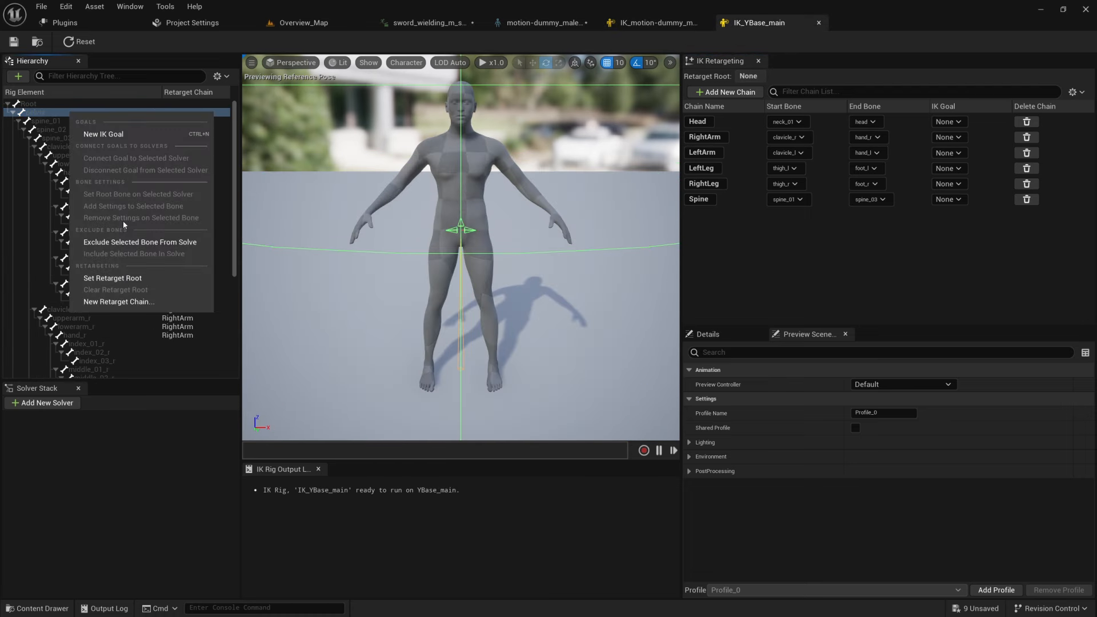
left_click(132, 278)
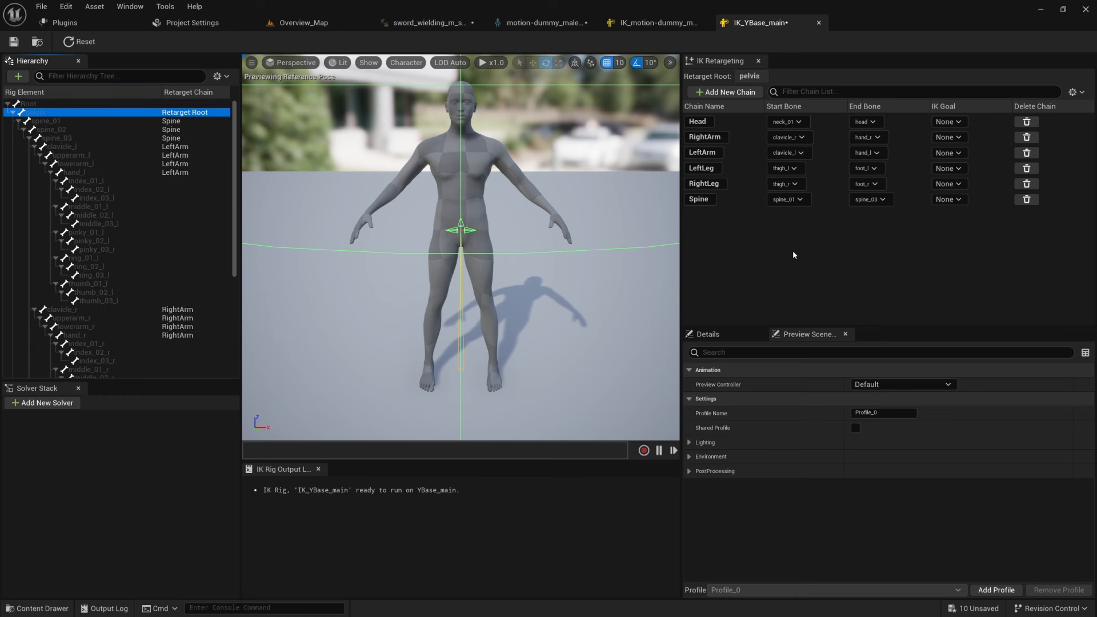
left_click(808, 262)
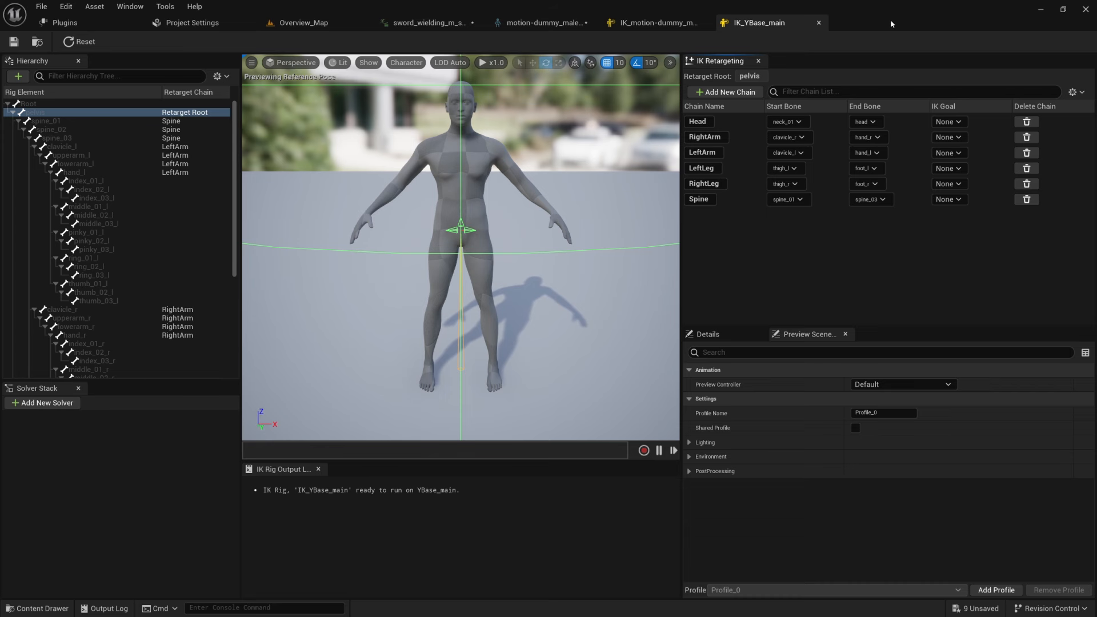
left_click(54, 104)
left_click(56, 112)
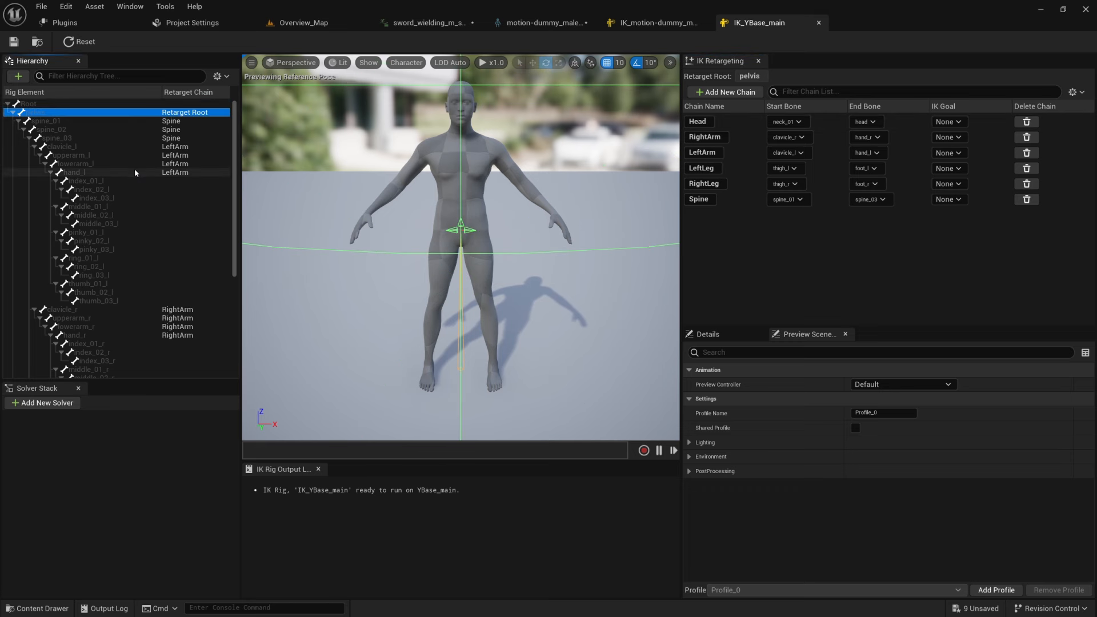
Create an IK Retargeter asset named IK_YOS3D_Retargeter in the Souls_Starters_YOS3D Characters folder
left_click(543, 23)
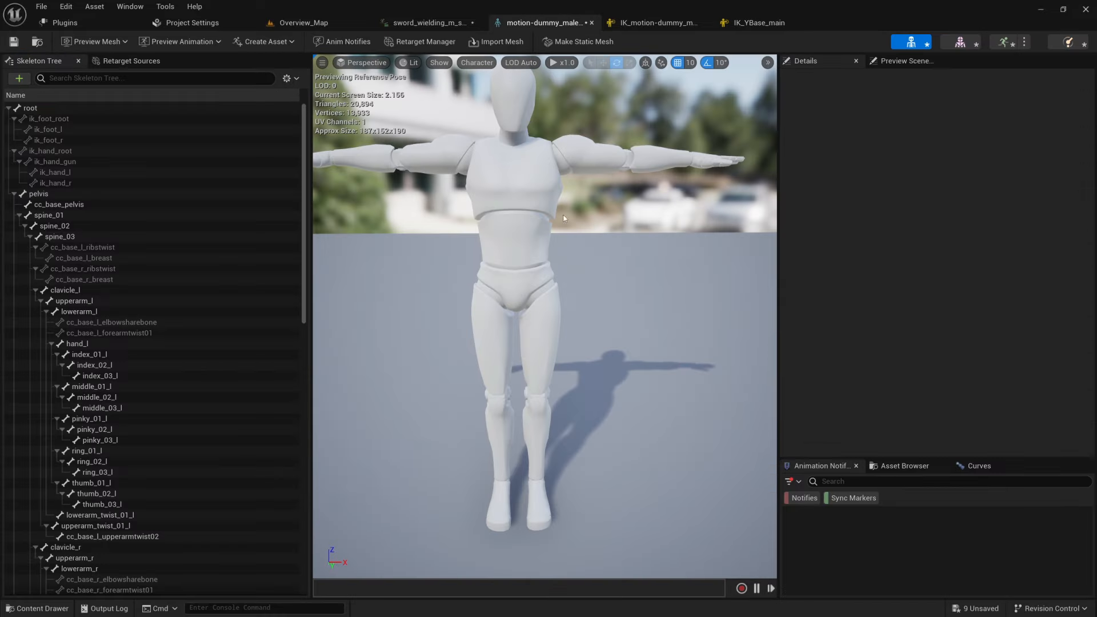
left_click(346, 24)
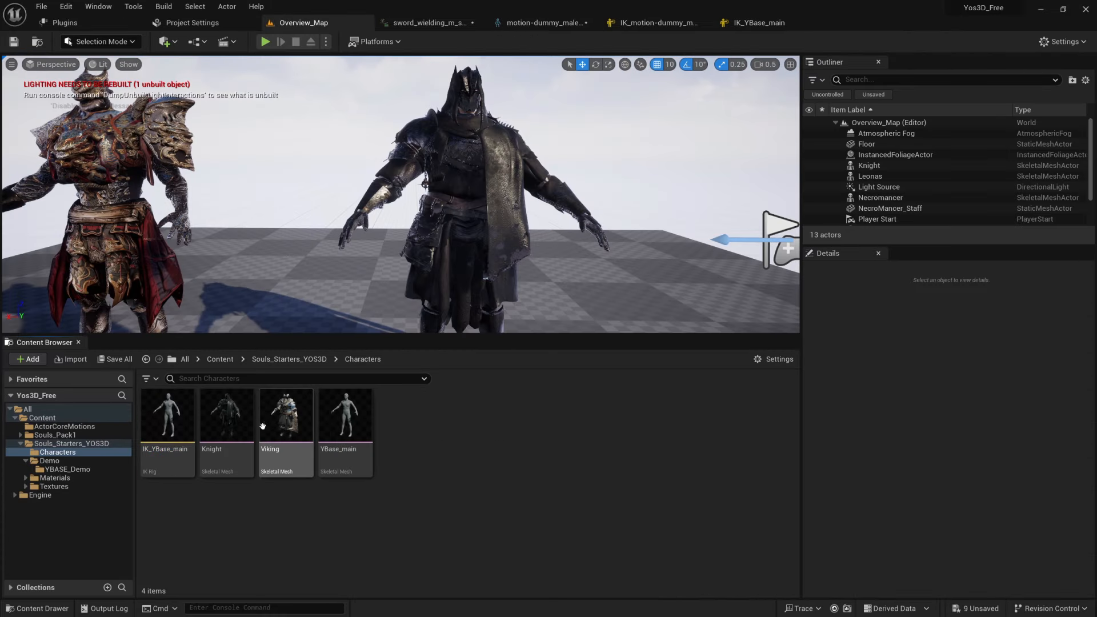
right_click(453, 405)
mouse_move(454, 405)
left_click(438, 449)
right_click(454, 443)
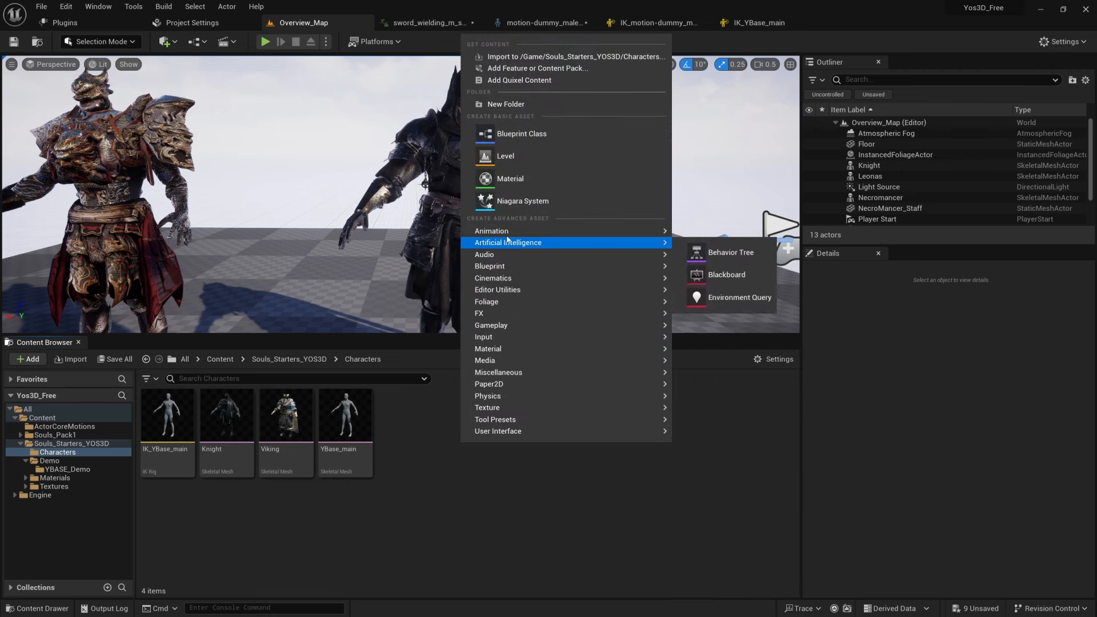
mouse_move(508, 231)
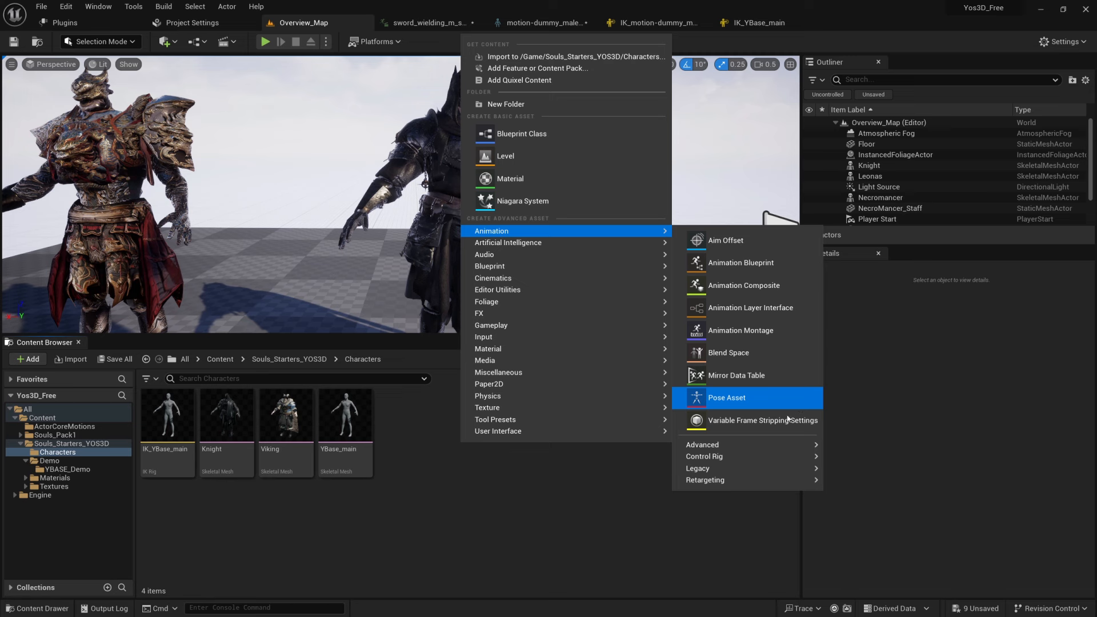
mouse_move(738, 485)
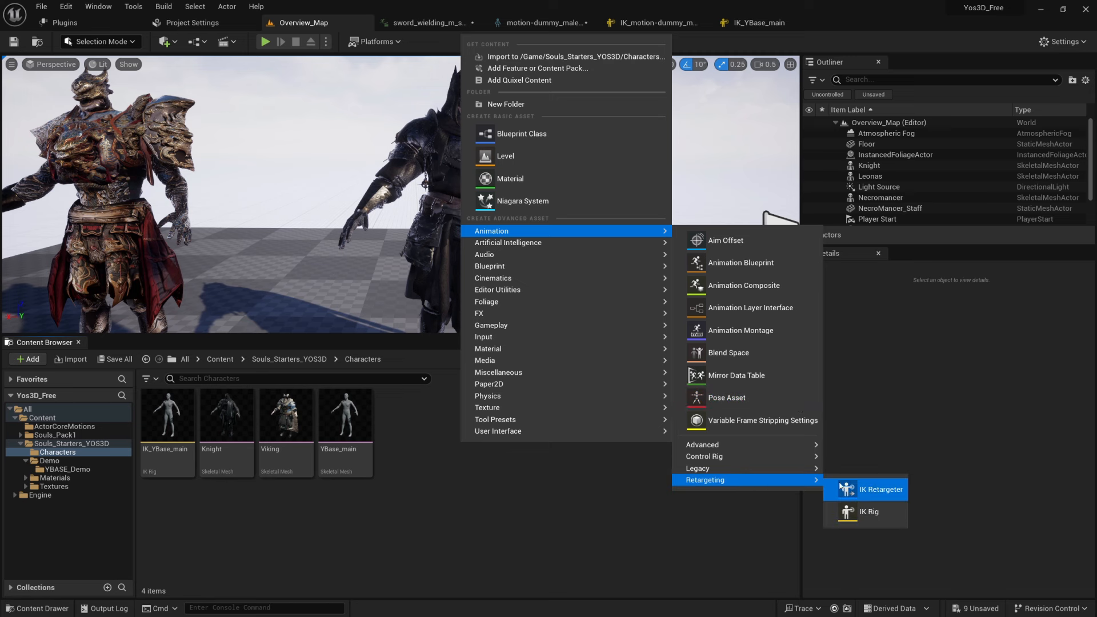
left_click(876, 489)
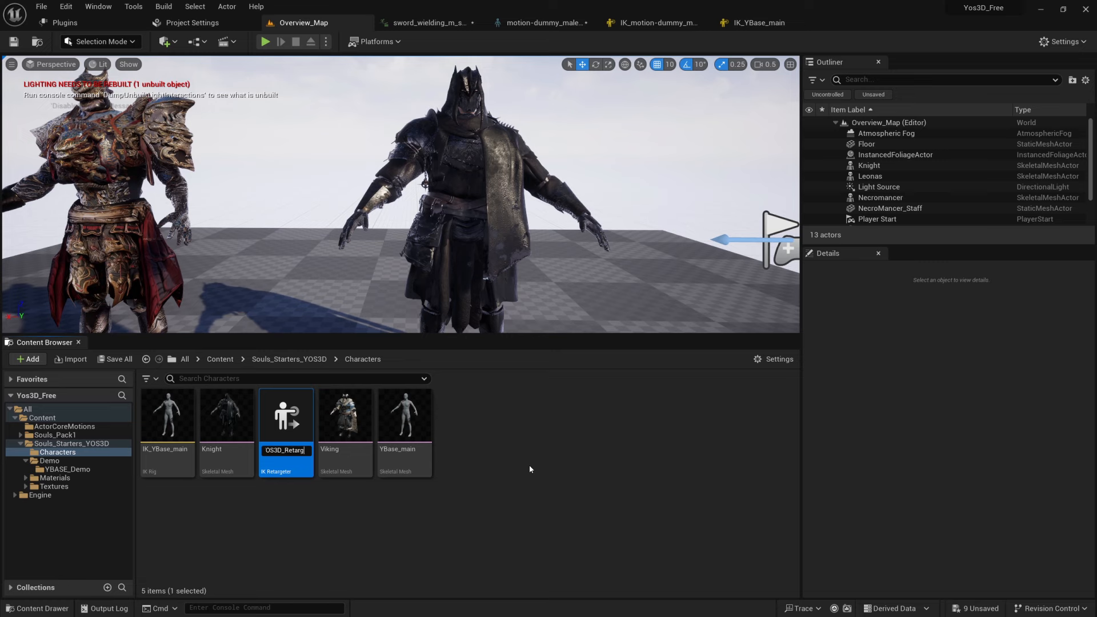
key("Return")
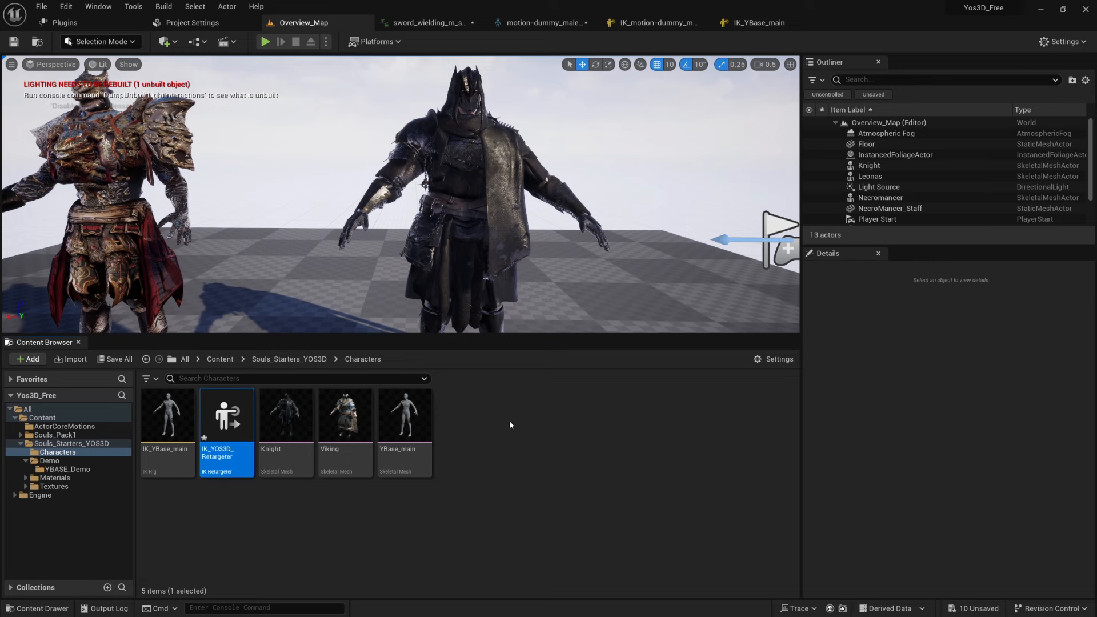
Open IK_YOS3D_Retargeter and assign IK_motion-dummy_male as its source IK Rig
double_click(230, 407)
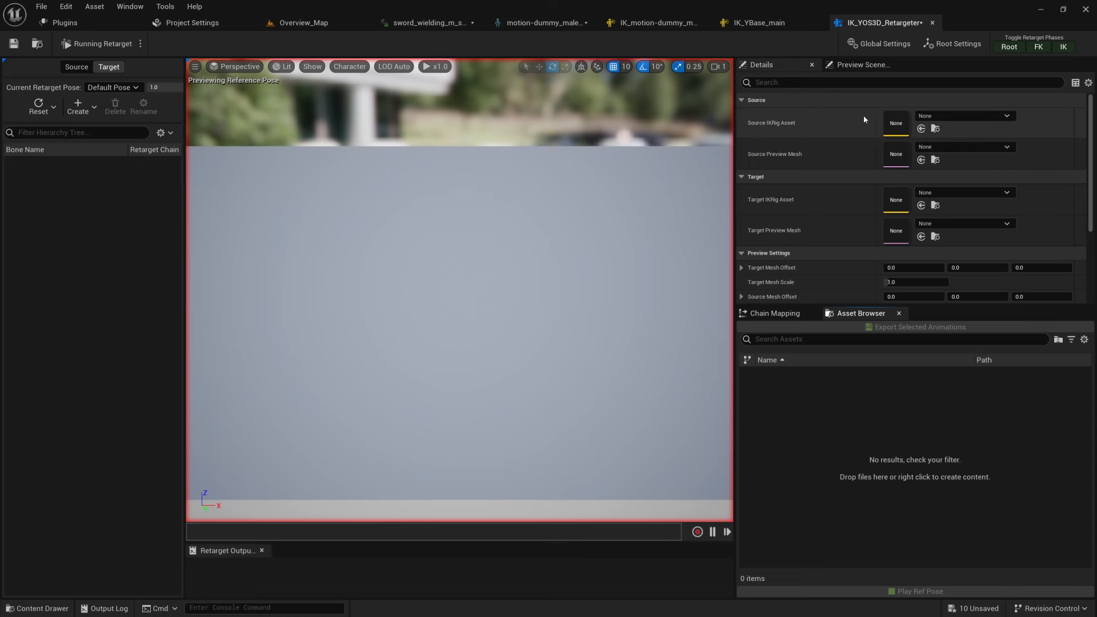
left_click(540, 22)
left_click(657, 22)
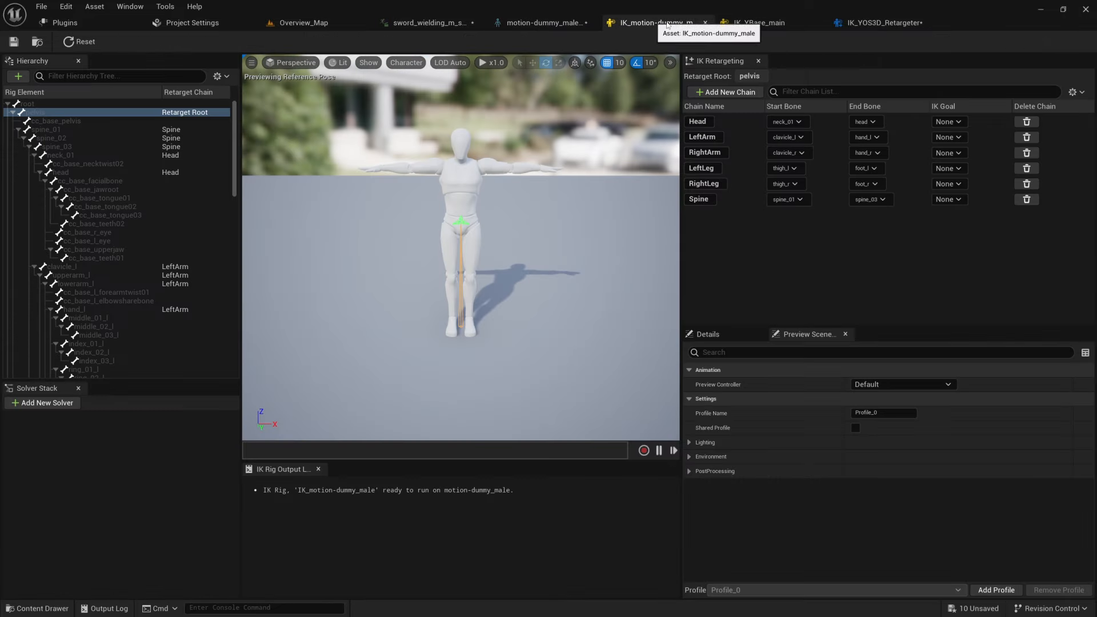
left_click(885, 22)
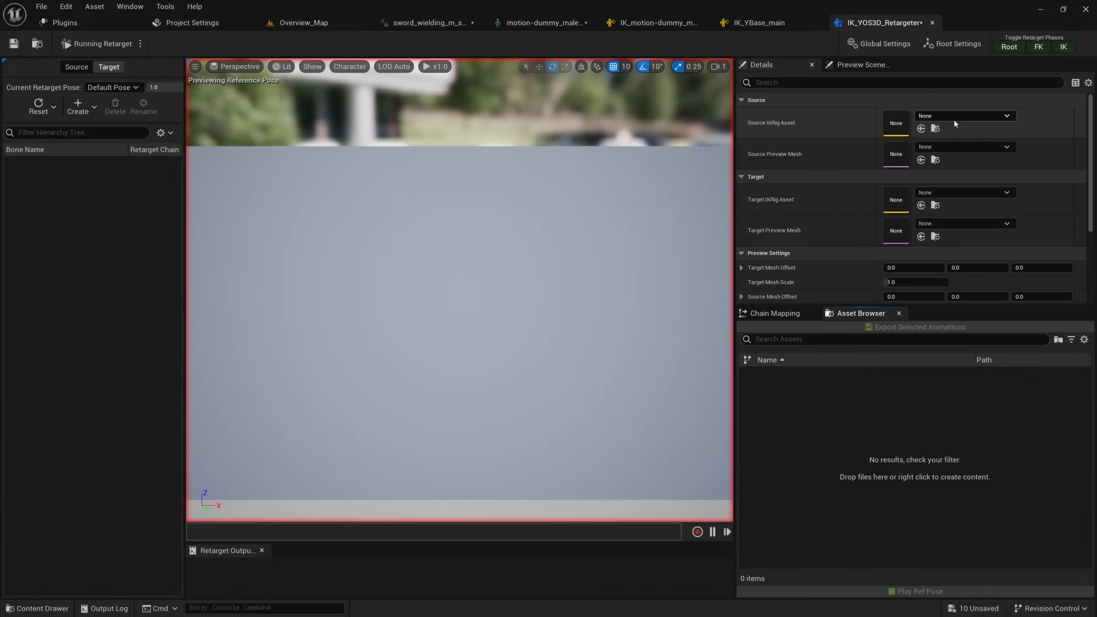
left_click(962, 116)
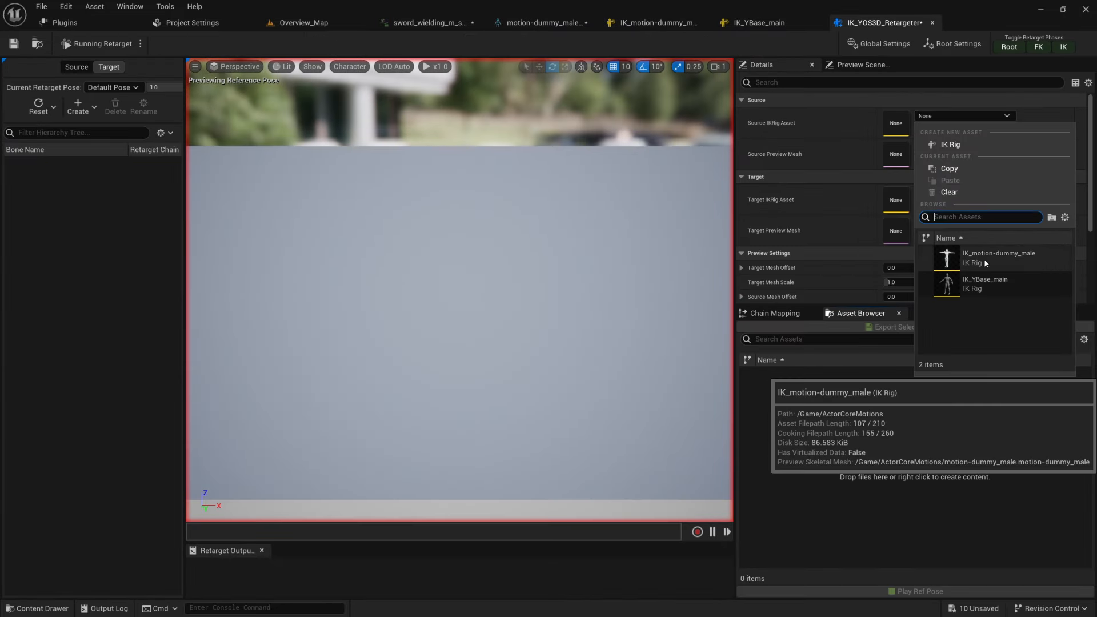
left_click(1026, 256)
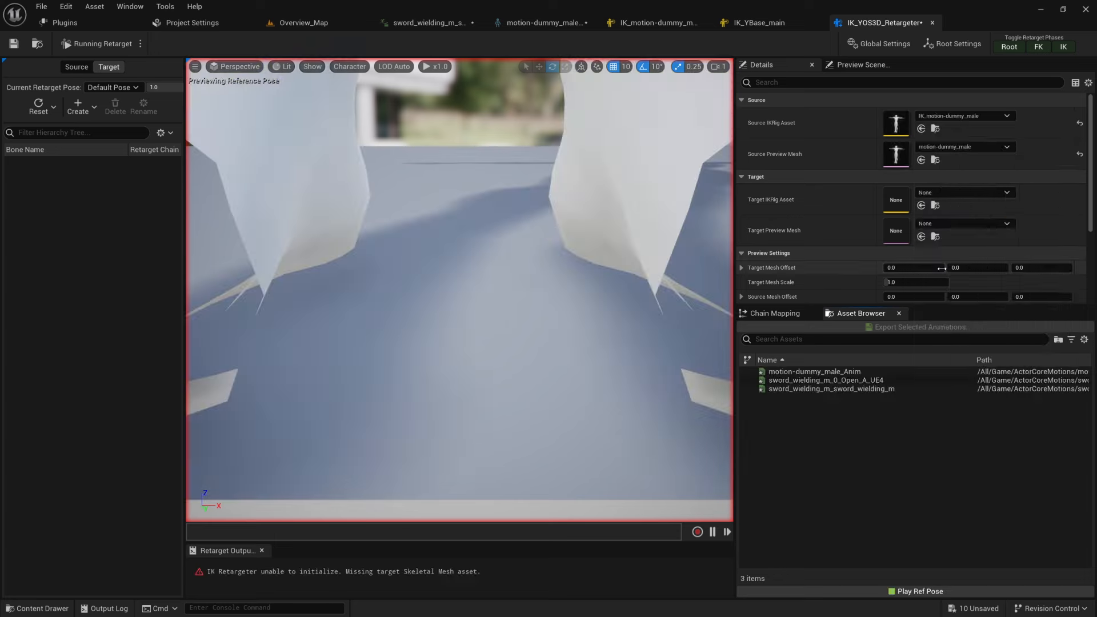
Assign IK_YBase_main as the retargeter's target IK Rig
scroll(459, 290, "down", 5)
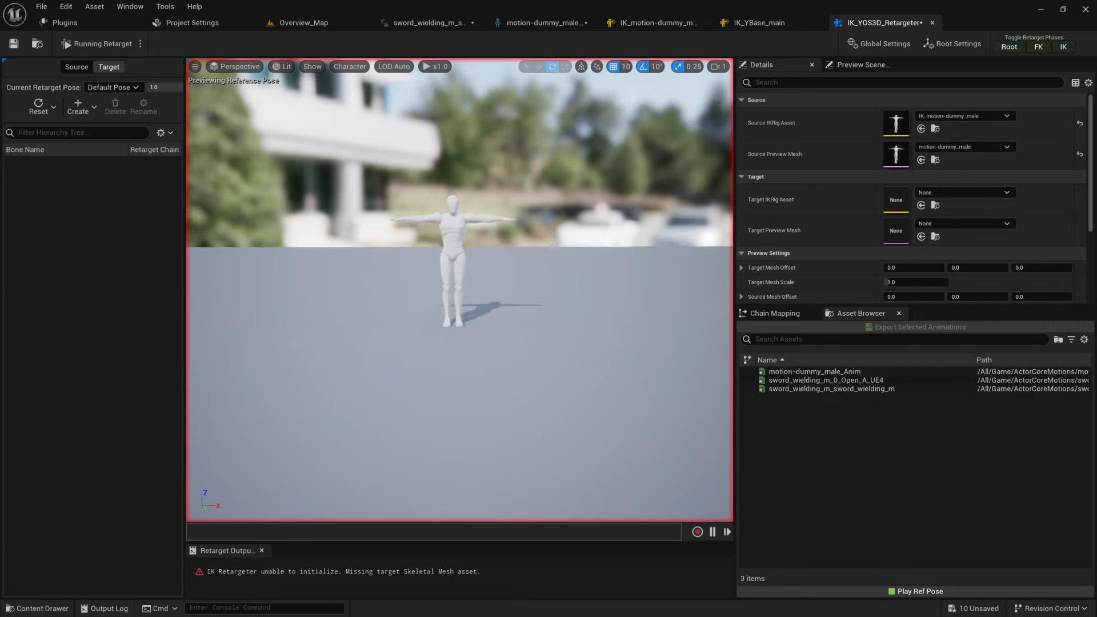
scroll(459, 290, "up", 8)
scroll(459, 289, "down", 8)
scroll(473, 191, "up", 6)
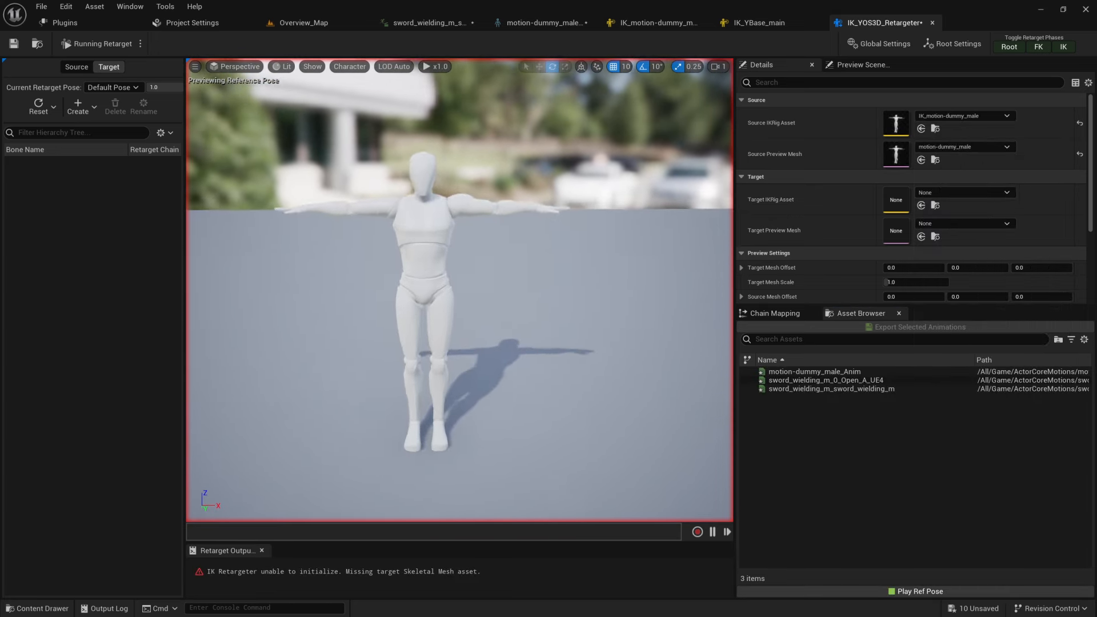
scroll(473, 191, "down", 4)
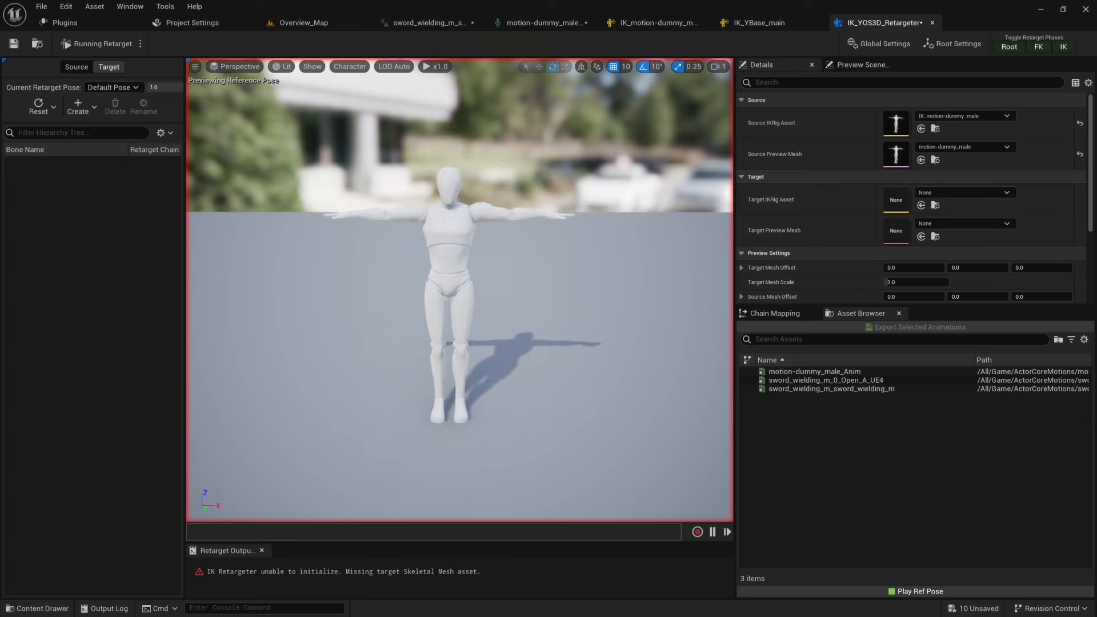
left_click(970, 193)
left_click(983, 360)
right_click_drag(628, 318, 563, 298)
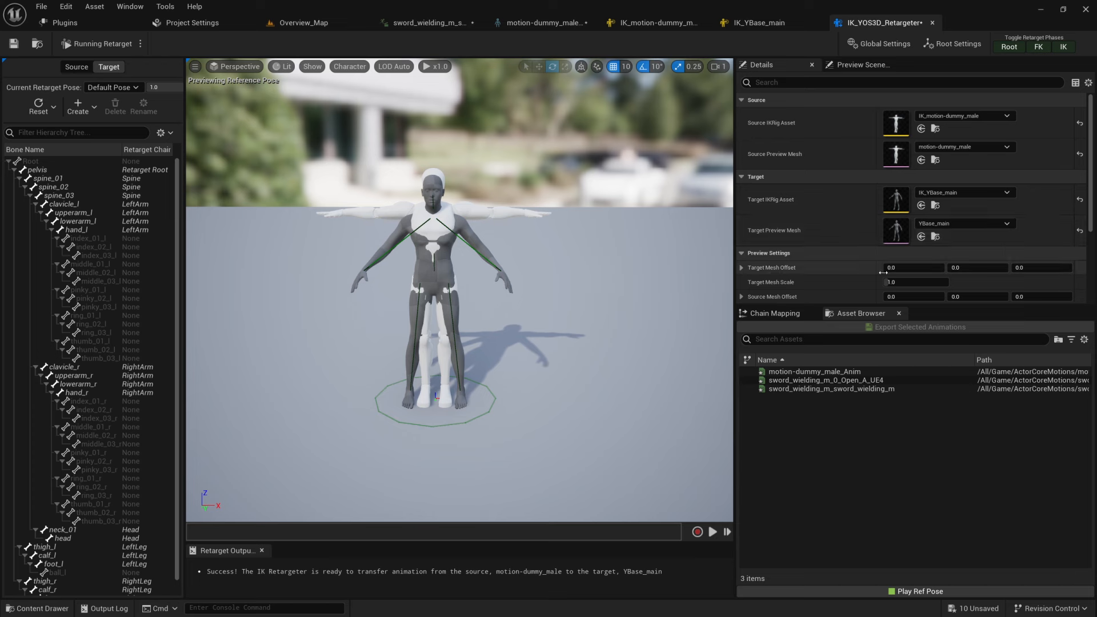
Set the target mesh's X offset to 180 so the characters stand side by side, and save the retargeter
left_click_drag(875, 269, 921, 269)
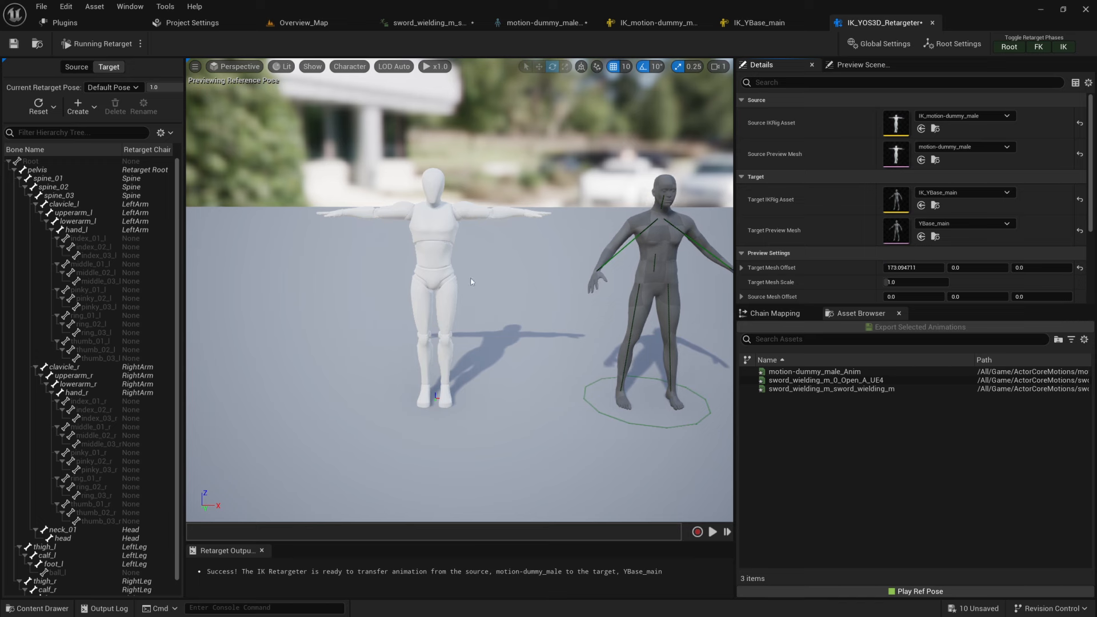
left_click(896, 268)
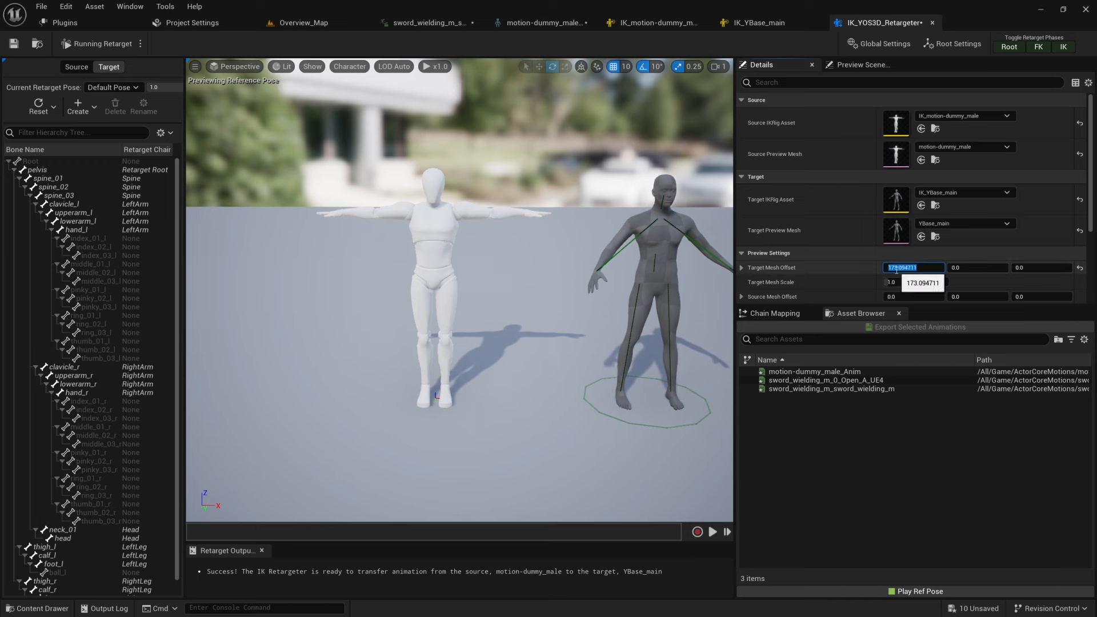
type("180")
key("Return")
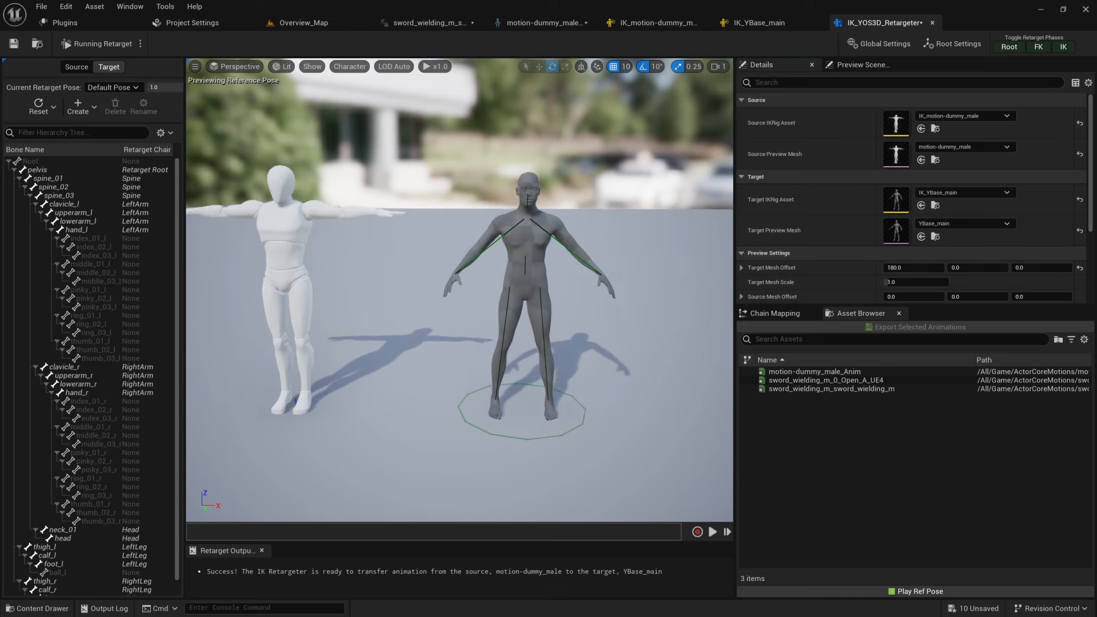
key("ctrl+s")
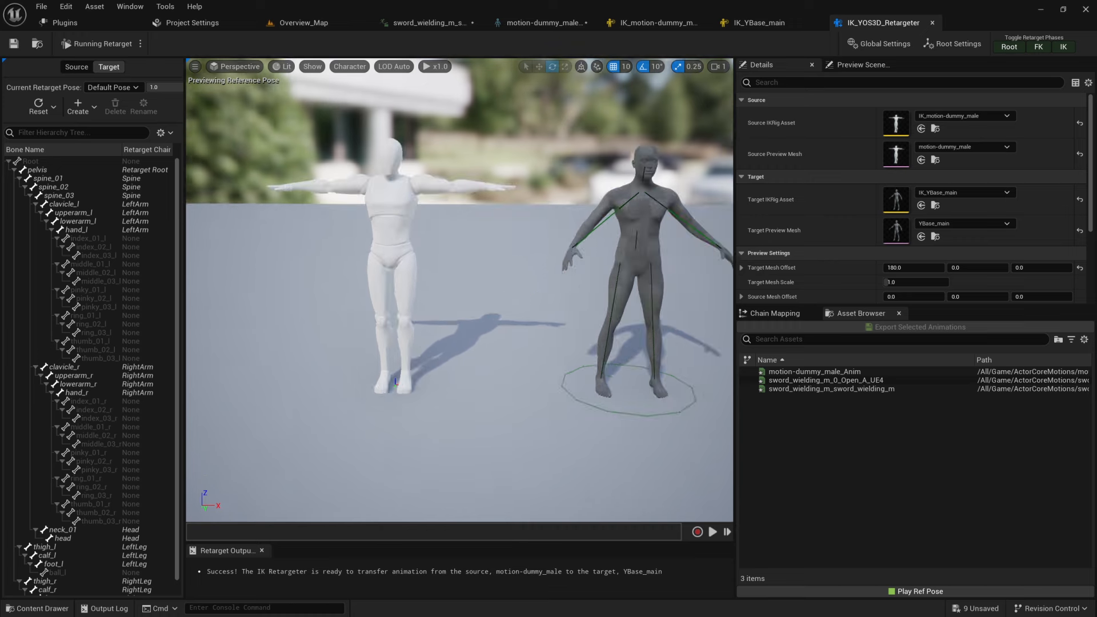
Preview the sword_wielding_m_sword_wielding_m animation on both characters and check the retarget root bone in the motion-dummy_male rig
left_click(826, 390)
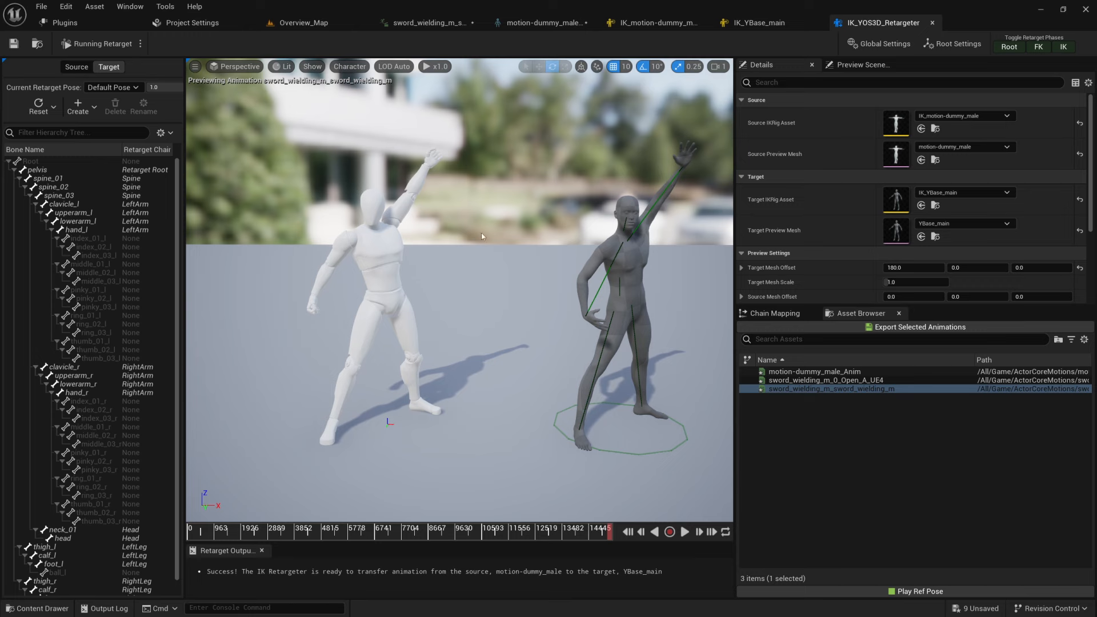
left_click(657, 22)
left_click(35, 113)
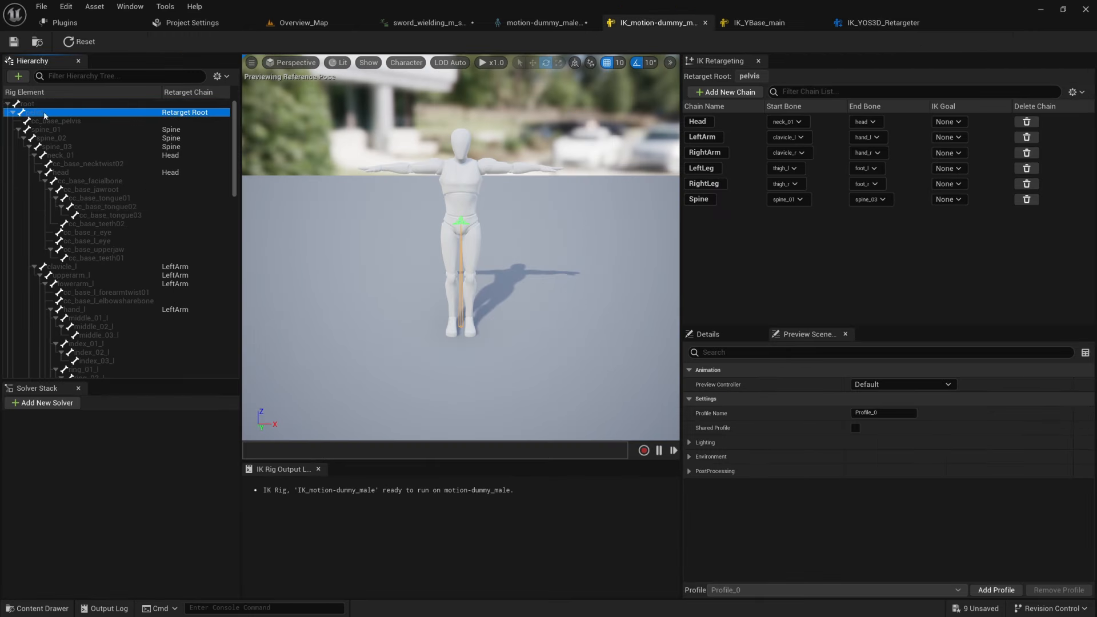
Check the root bone's retargeting options in the motion-dummy_male rig and compare the retarget root with the one in IK_YBase_main
left_click(38, 104)
right_click(39, 105)
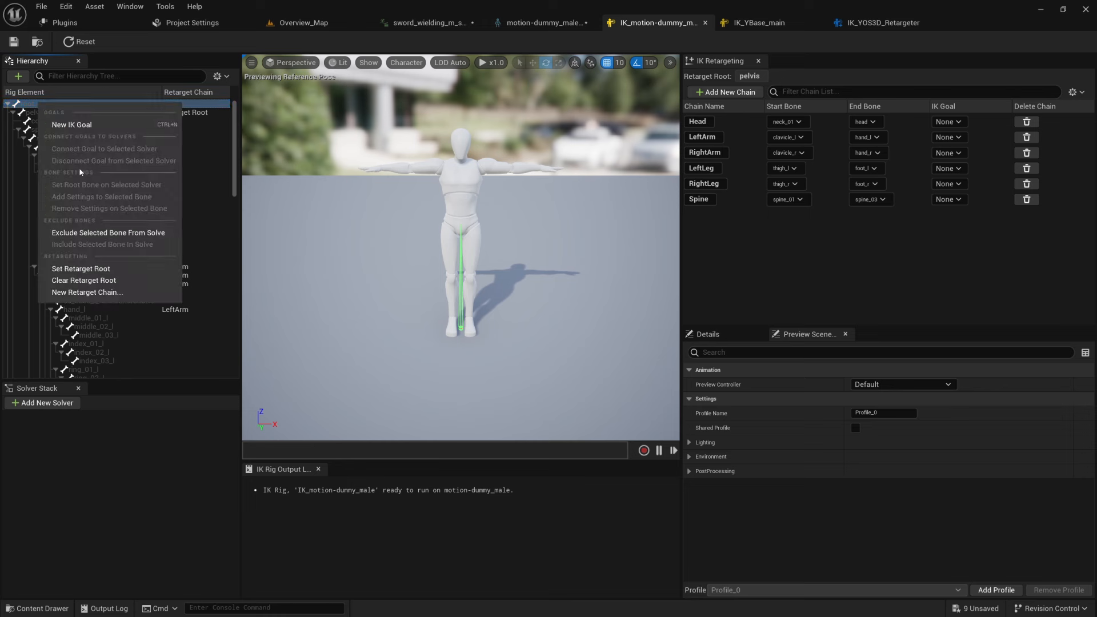
left_click(13, 112)
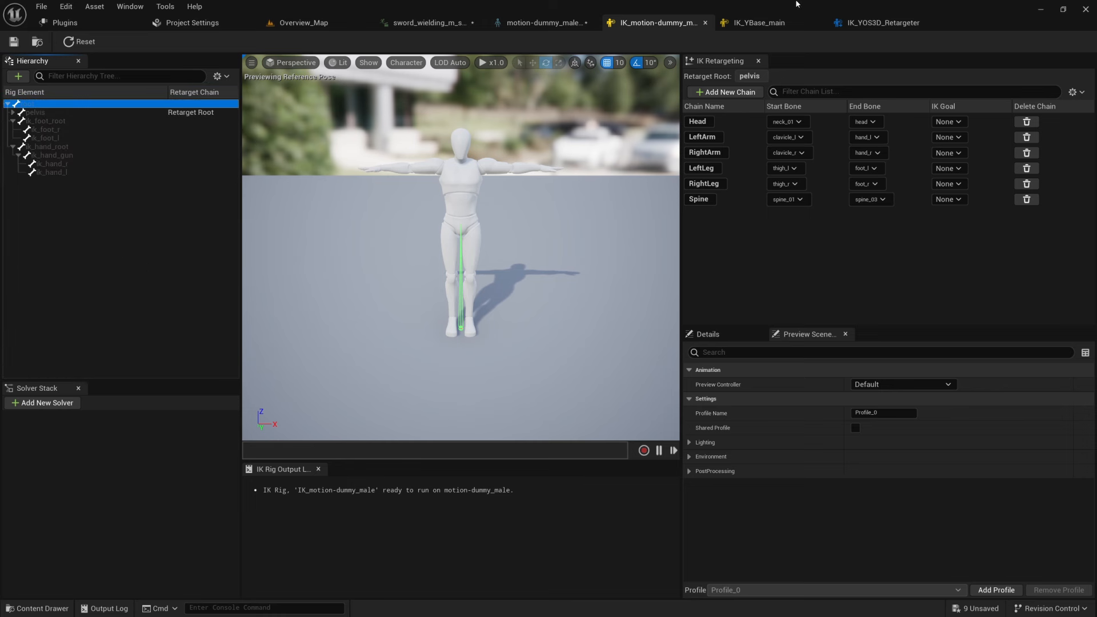
left_click(12, 113)
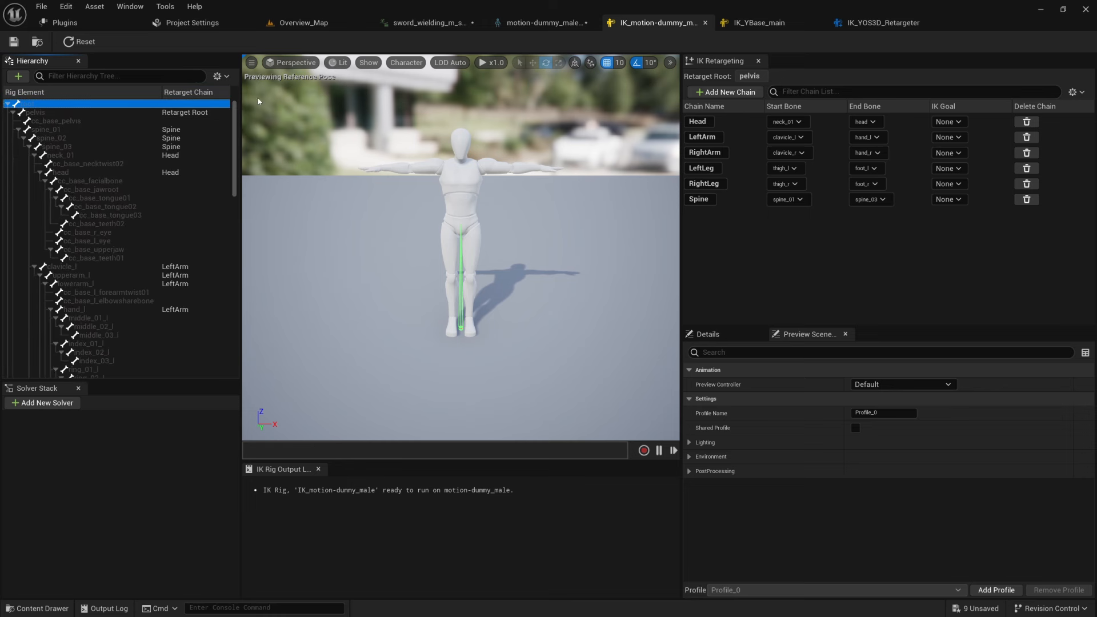
left_click(759, 23)
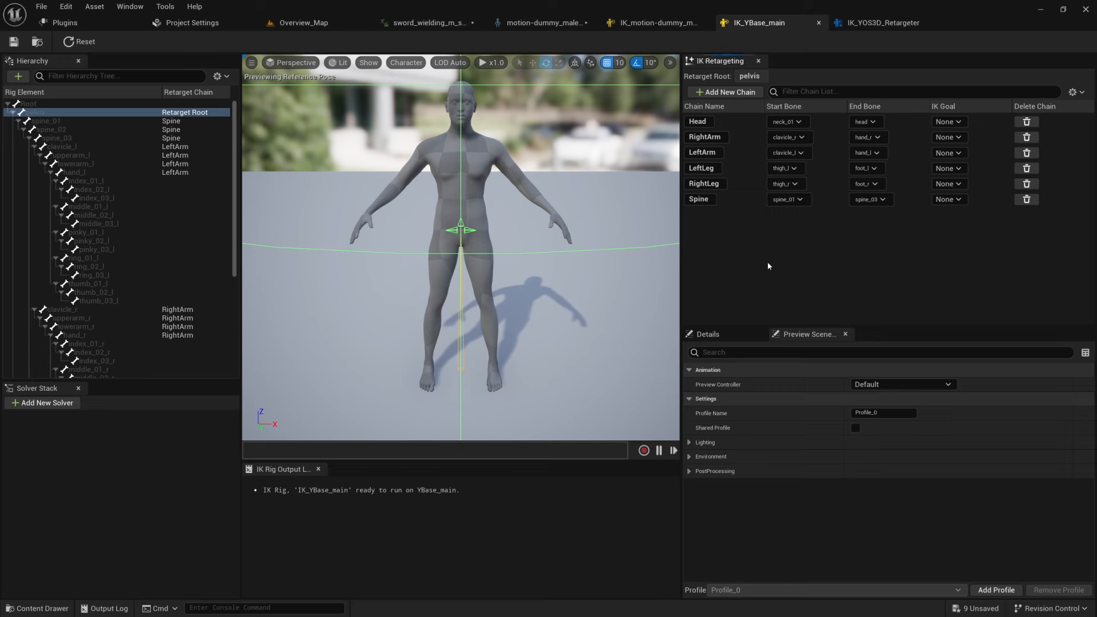
left_click(311, 23)
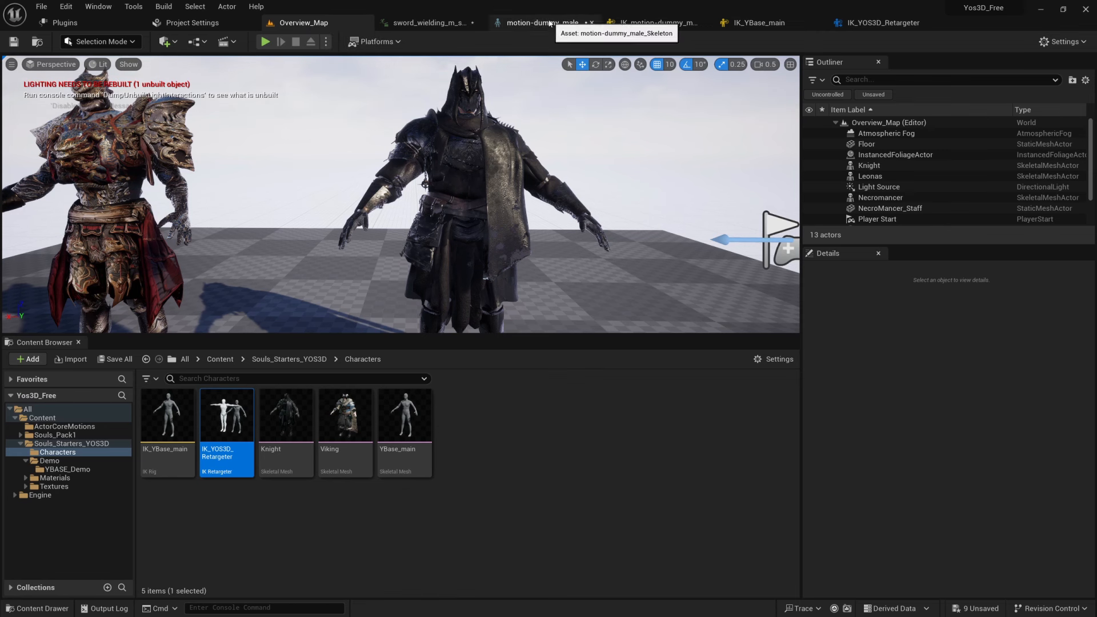
Compare the hand and finger poses of both characters in the IK_YOS3D_Retargeter preview
left_click(883, 23)
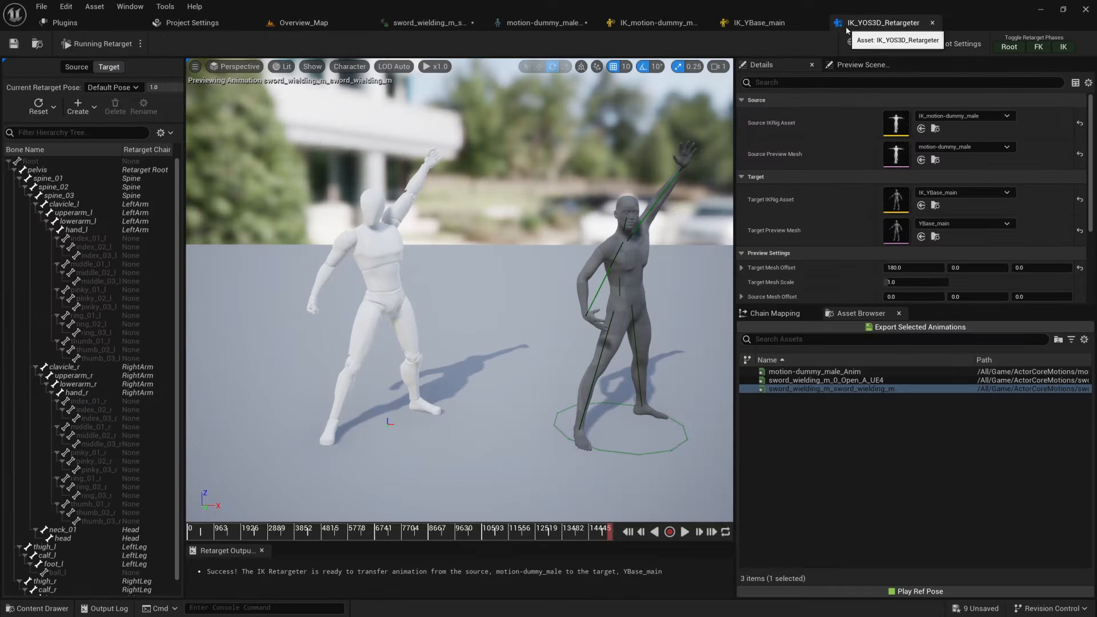
mouse_move(551, 227)
right_mouse_down()
mouse_move(530, 201)
mouse_move(568, 239)
right_mouse_up()
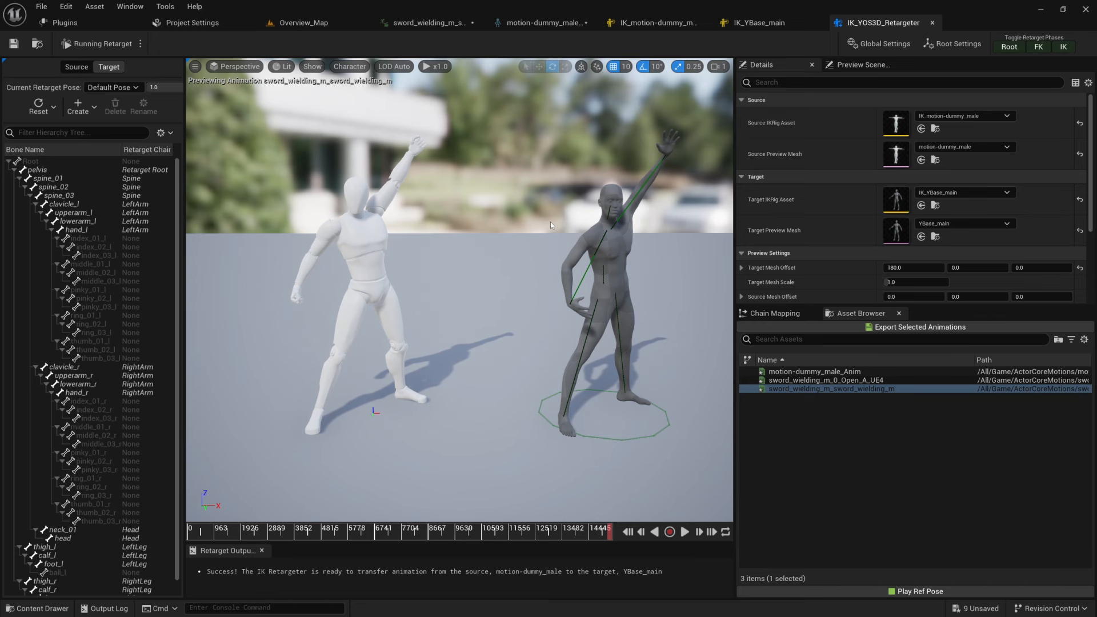
right_click_drag(557, 206, 519, 192)
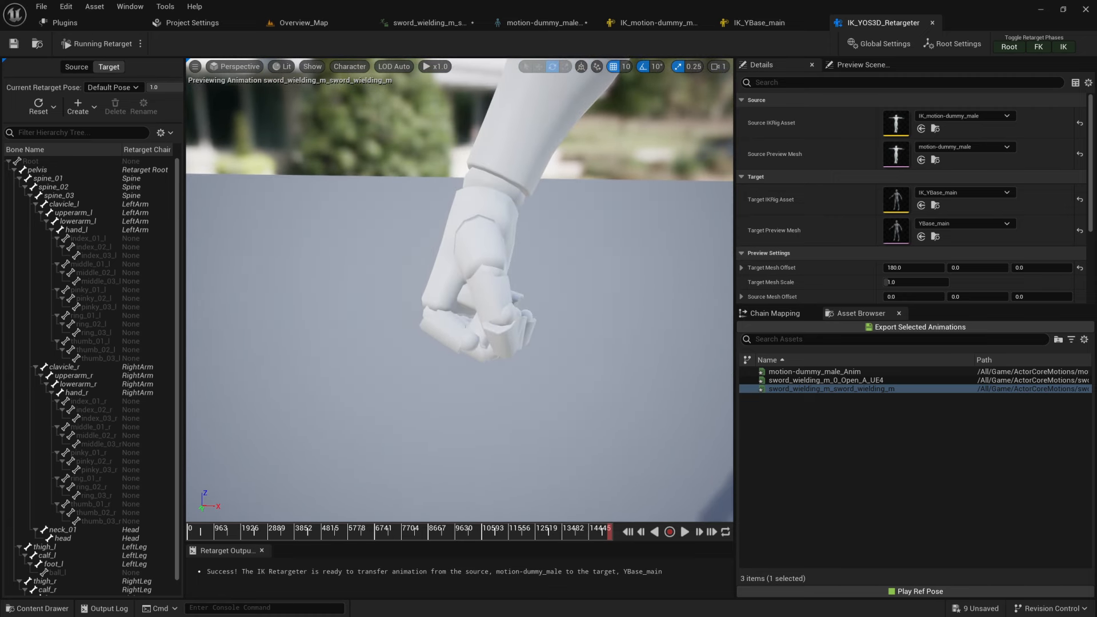
mouse_move(519, 192)
right_mouse_down()
mouse_move(491, 219)
mouse_move(527, 204)
right_mouse_up()
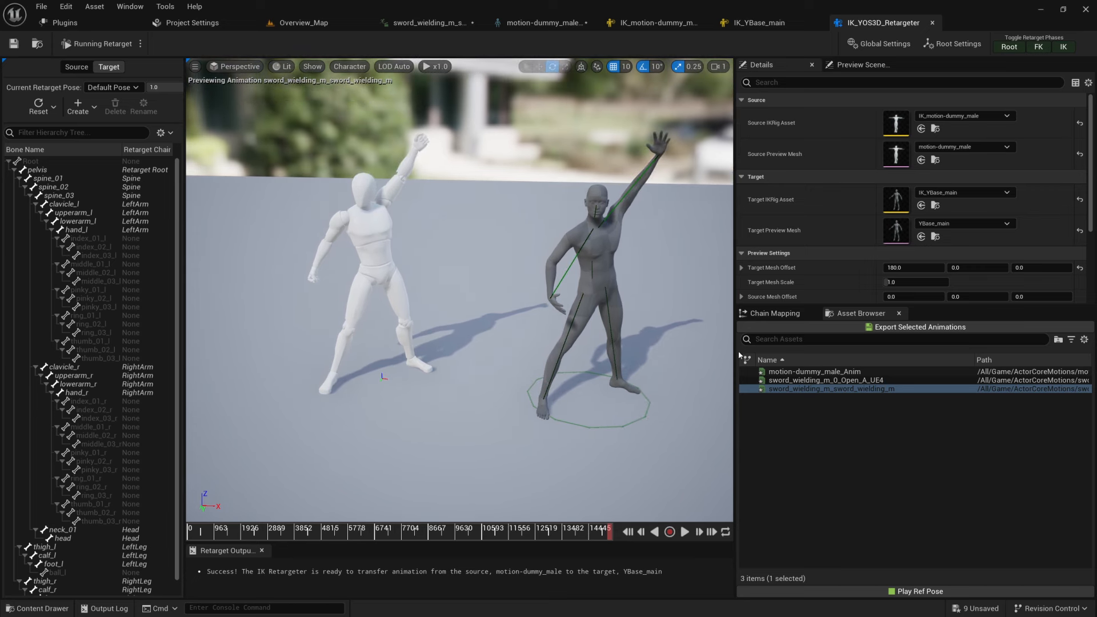
Locate the source sword_wielding_m_sword_wielding_m animation in its project folder and return to IK_YOS3D_Retargeter
right_click(813, 393)
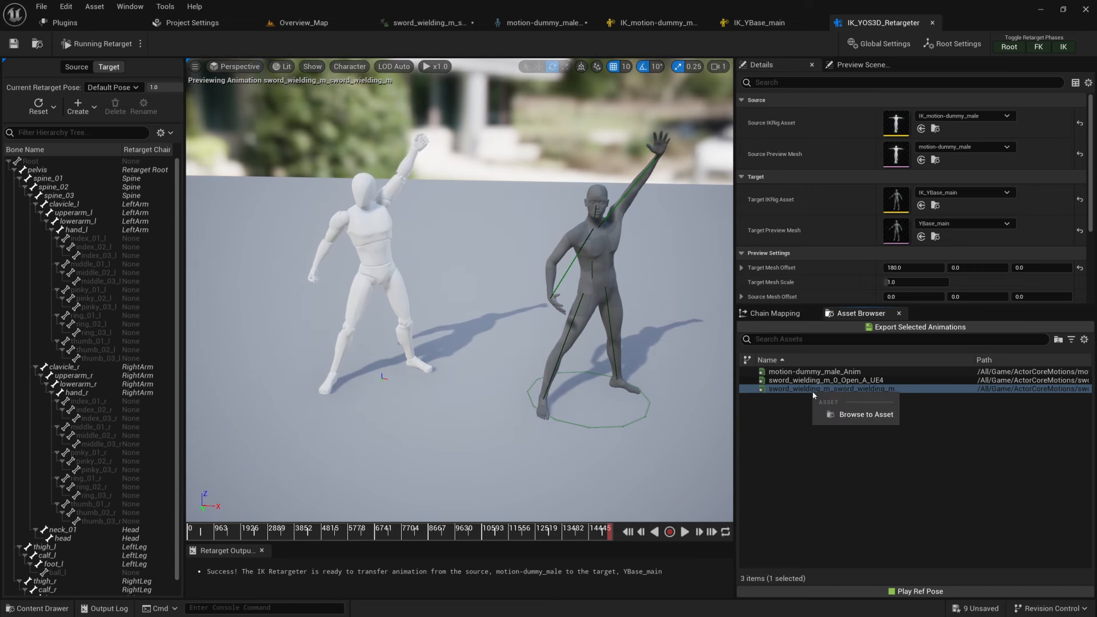
left_click(863, 414)
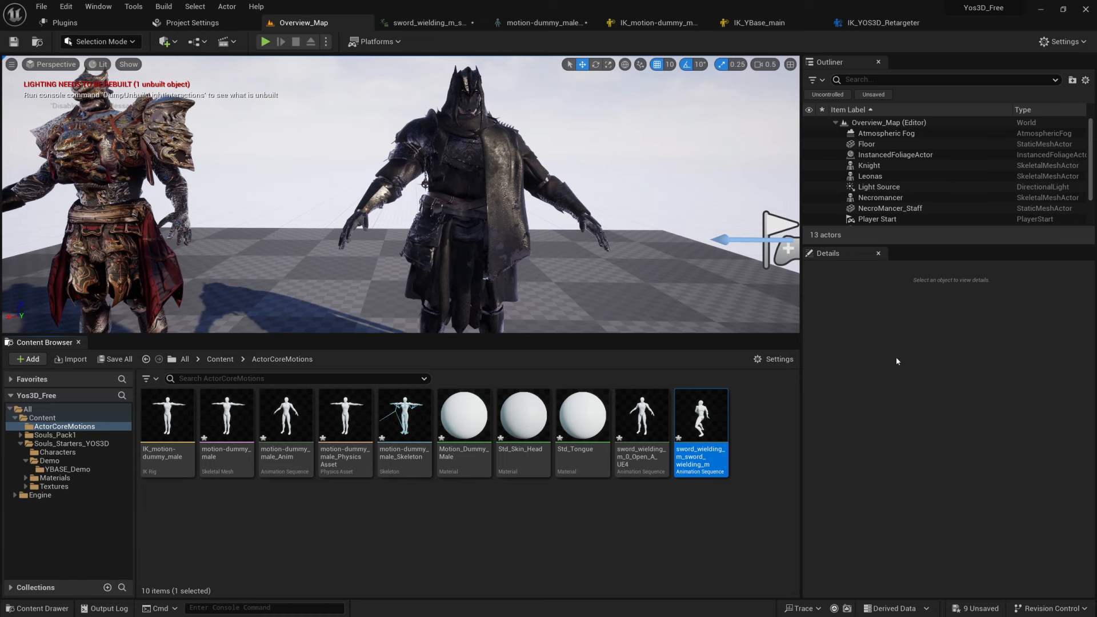
left_click(843, 23)
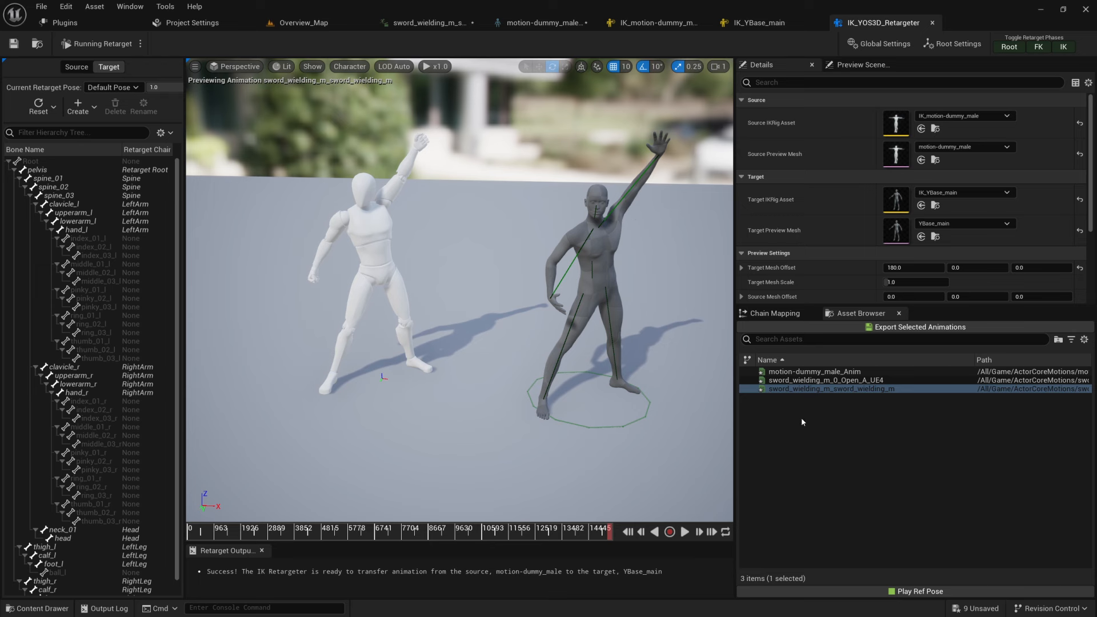
Export the retargeted sword_wielding_m_sword_wielding_m animation to the Souls_Starters_YOS3D/Characters folder
left_click(903, 328)
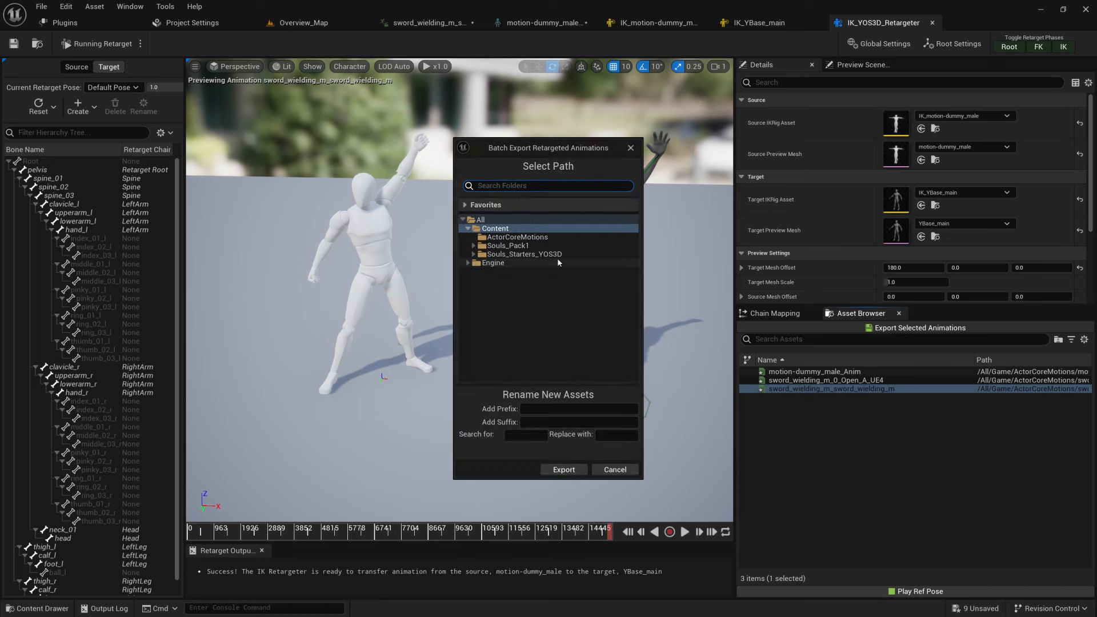
left_click(508, 254)
double_click(506, 256)
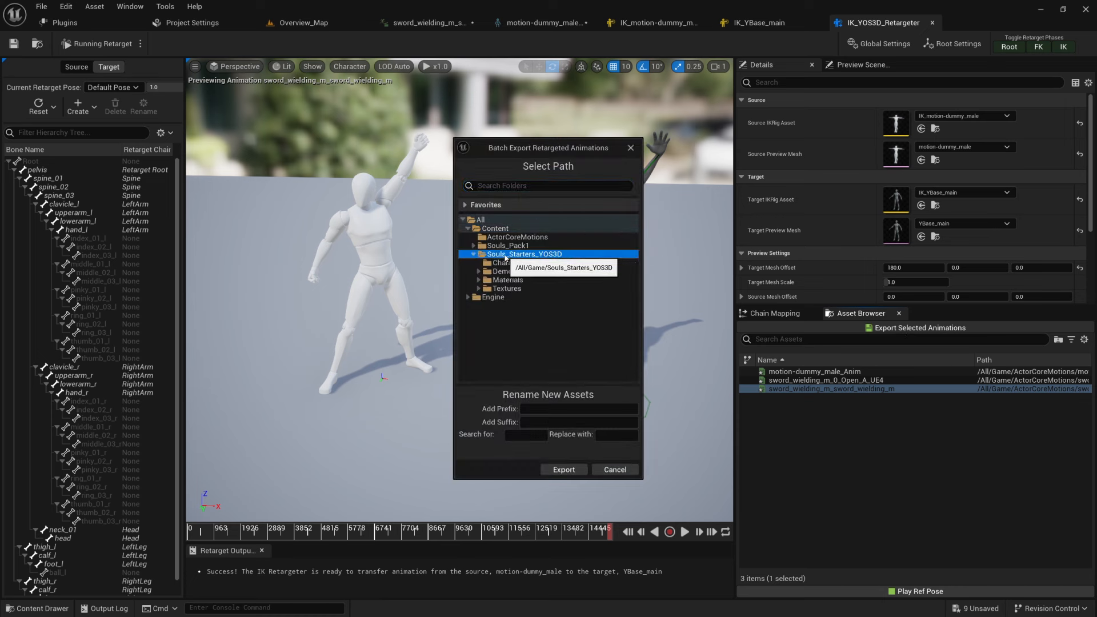
left_click(504, 263)
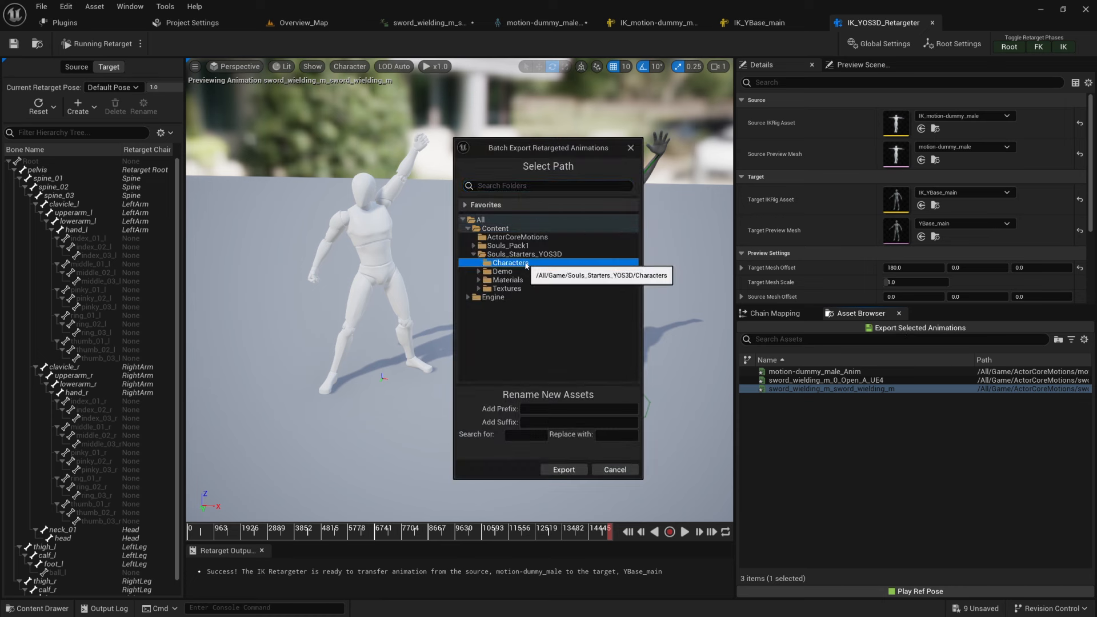
left_click(563, 470)
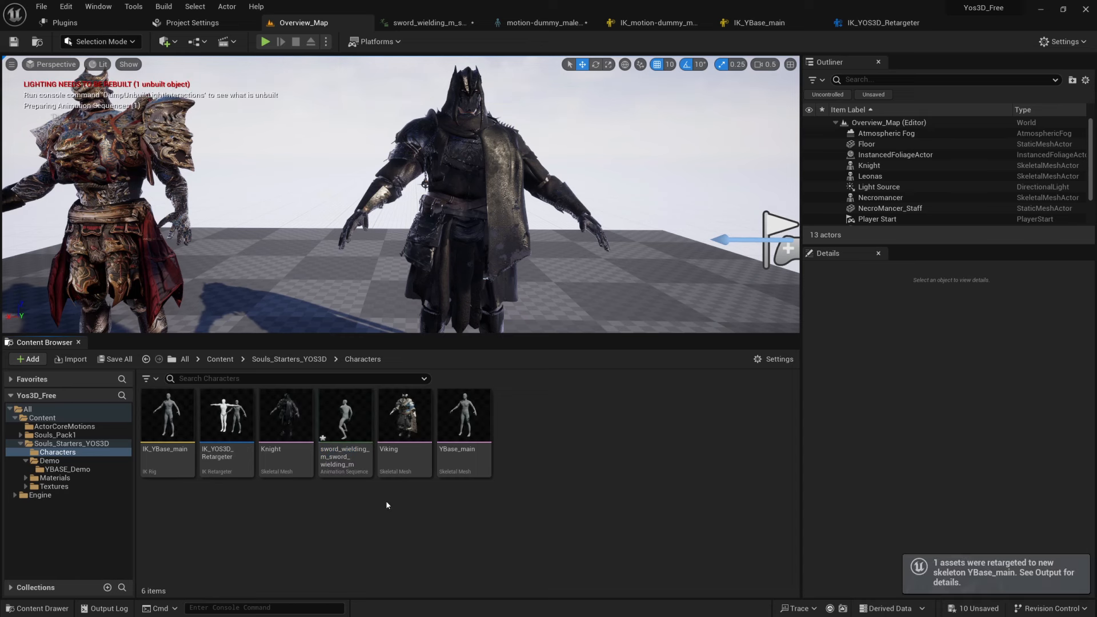
Open the exported sword_wielding_m_sword_wielding_m animation from the Characters folder and pause its playback
left_click(347, 443)
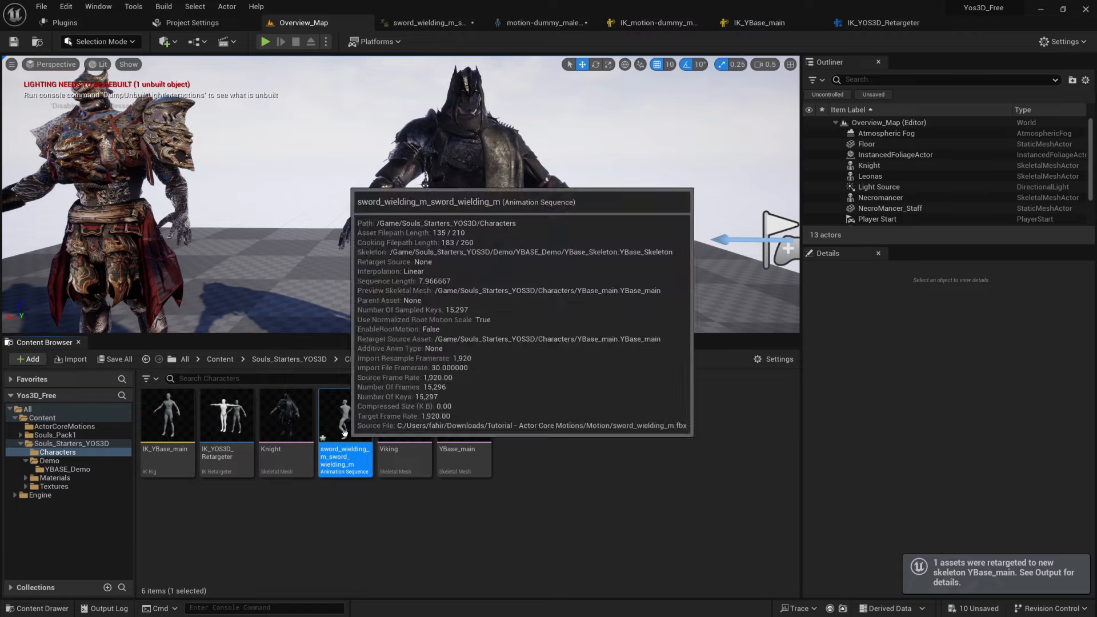
double_click(346, 442)
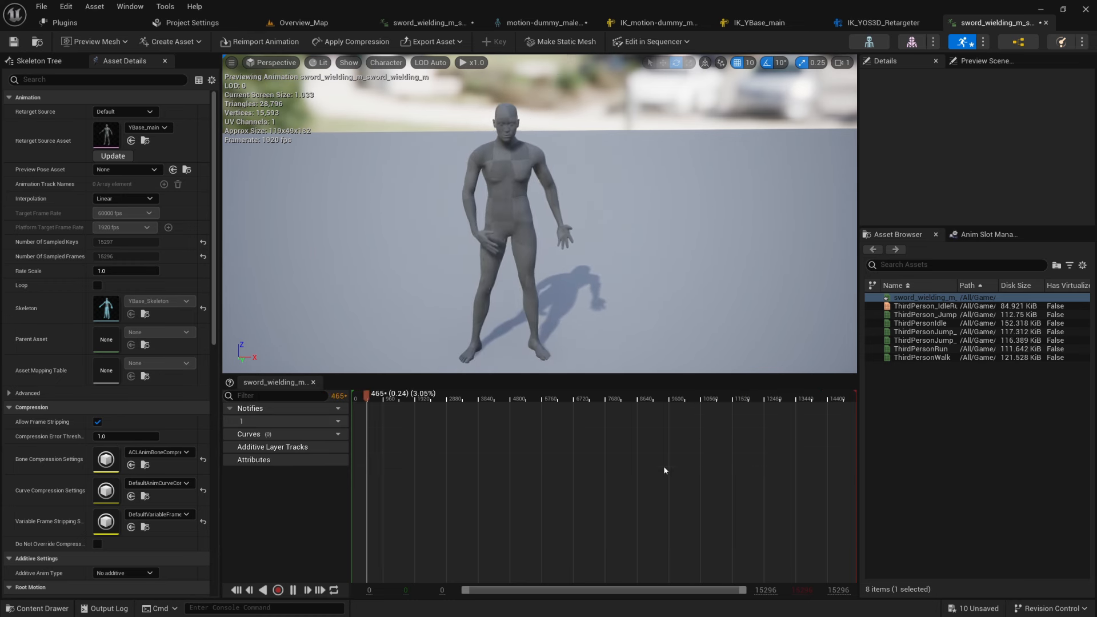
key("space")
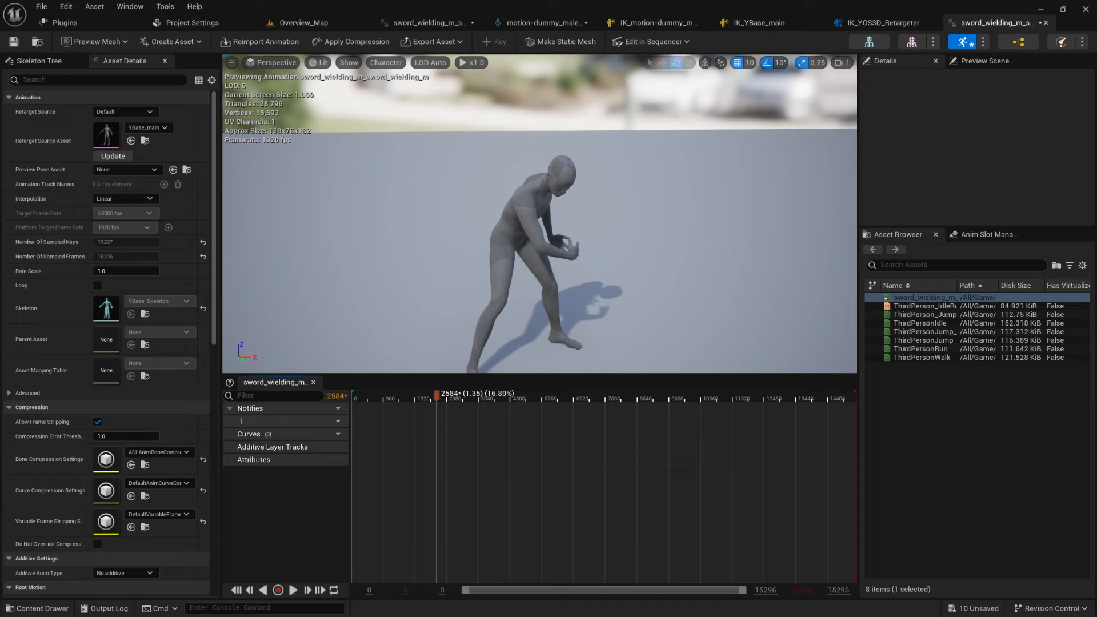
Switch to the browser, look over the Yos3D tutorial on retargeting animations in UE5, and return to Unreal Engine
key("alt+Tab")
scroll(225, 247, "up", 1)
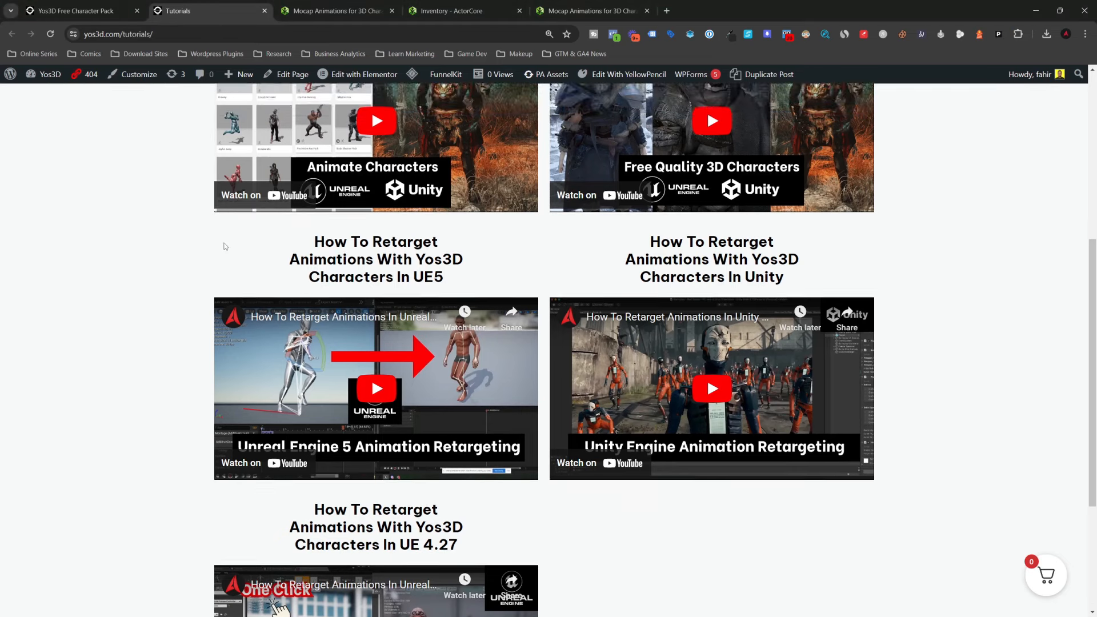
scroll(224, 247, "down", 2)
left_click_drag(314, 156, 471, 192)
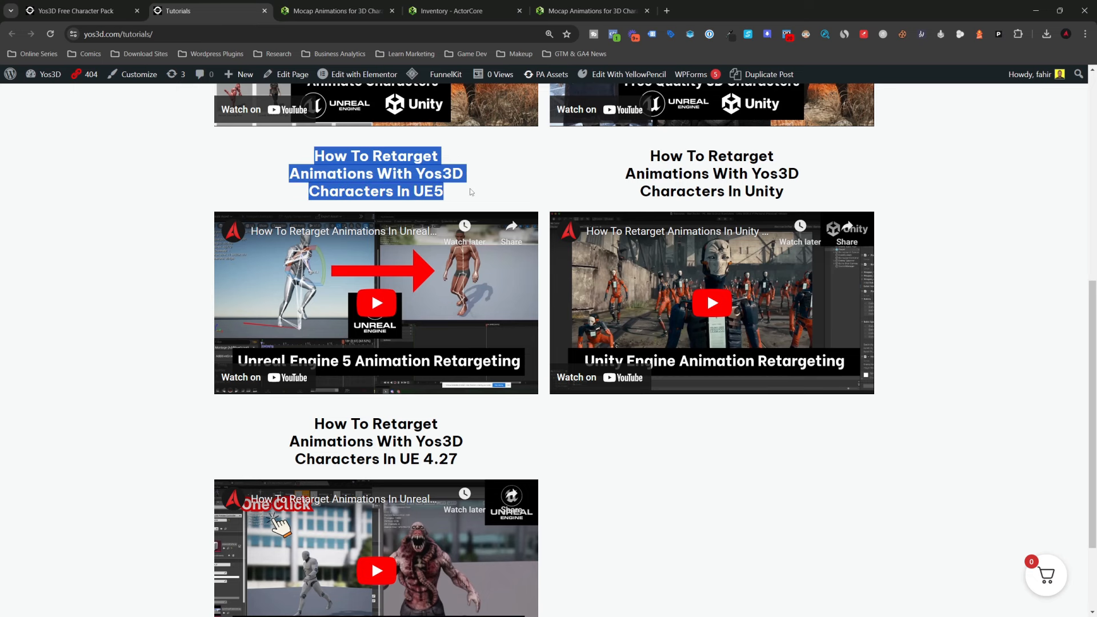
scroll(127, 282, "down", 2)
scroll(127, 282, "up", 2)
key("alt+Tab")
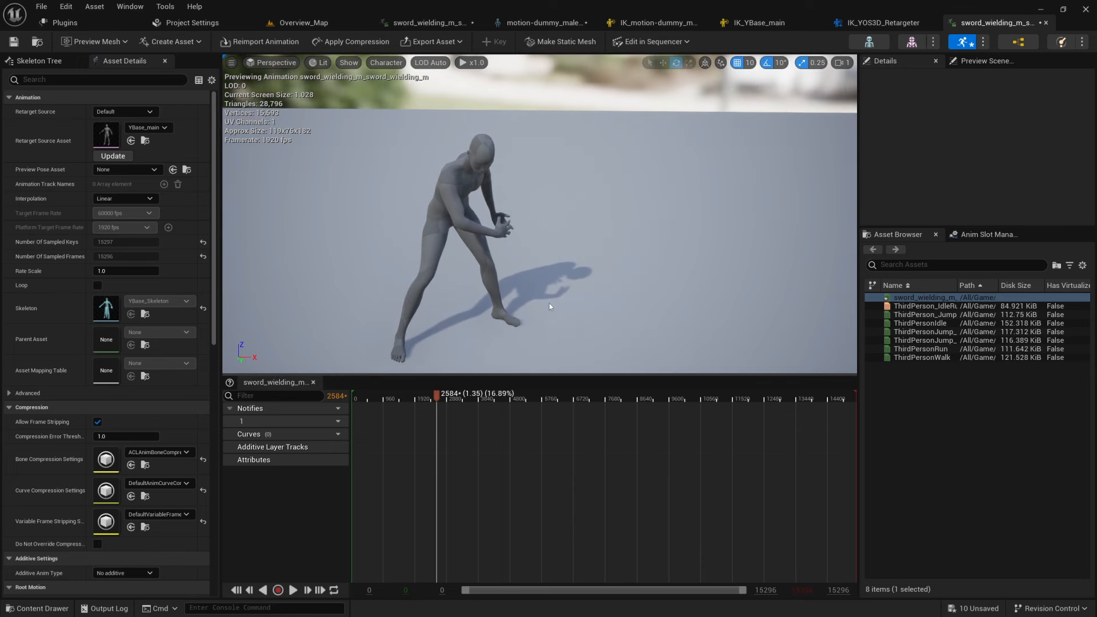
Scrub the retargeted animation to about frame 13144, inspect the character's hand, and save the animation
left_click_drag(439, 395, 787, 412)
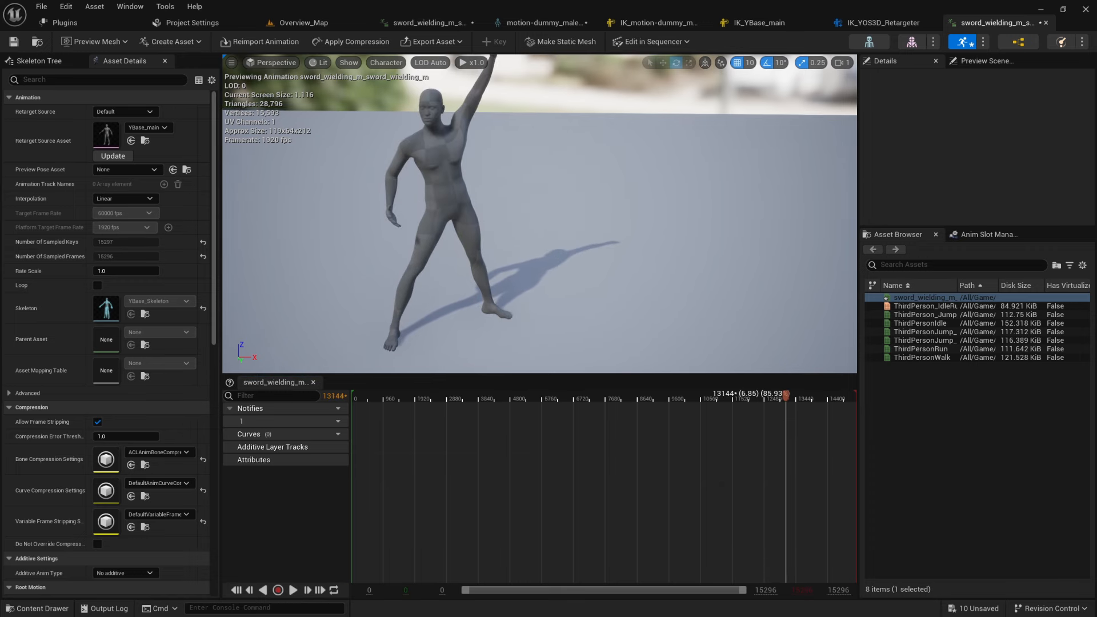
scroll(537, 229, "up", 8)
right_click_drag(642, 193, 708, 177)
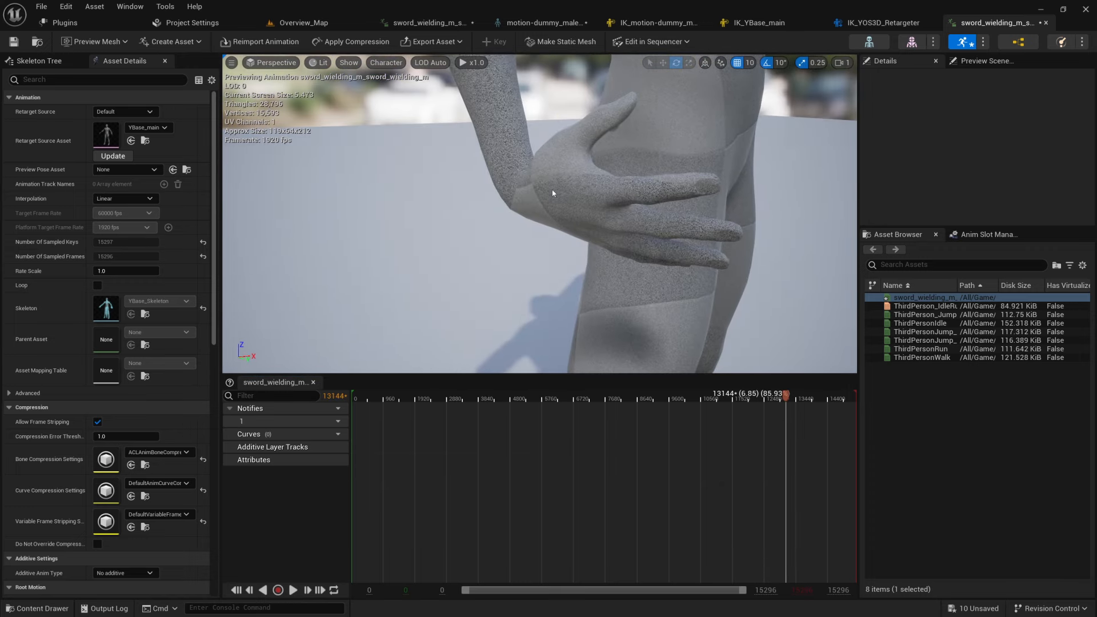
scroll(552, 193, "down", 10)
key("ctrl+s")
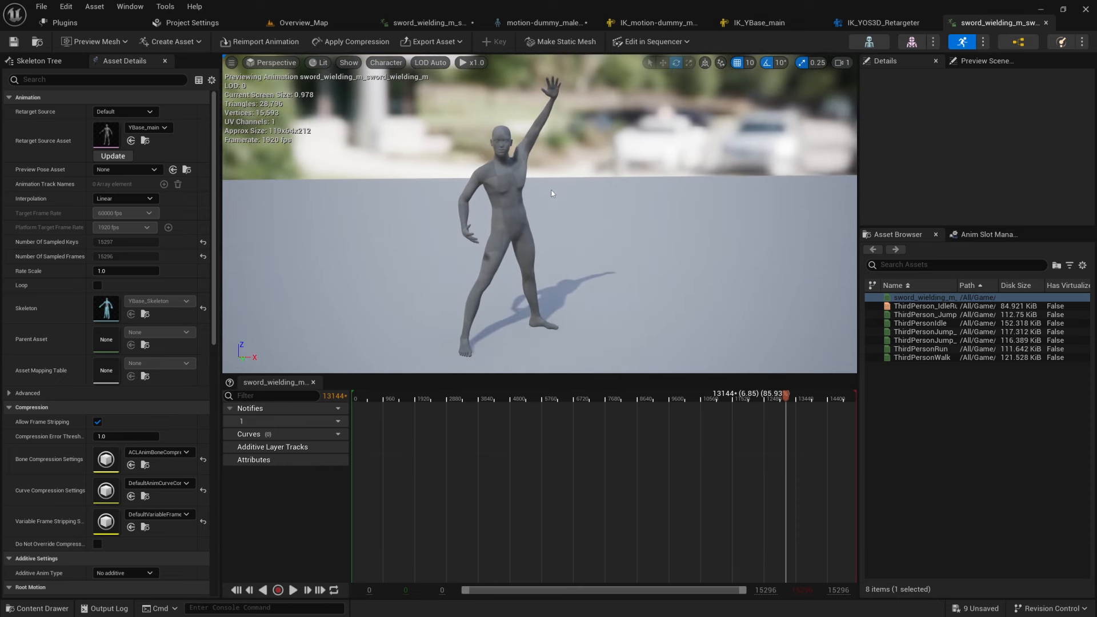
Select the Knight in Overview_Map, set its animation mode to Use Animation Asset, and dismiss the message log
left_click(886, 24)
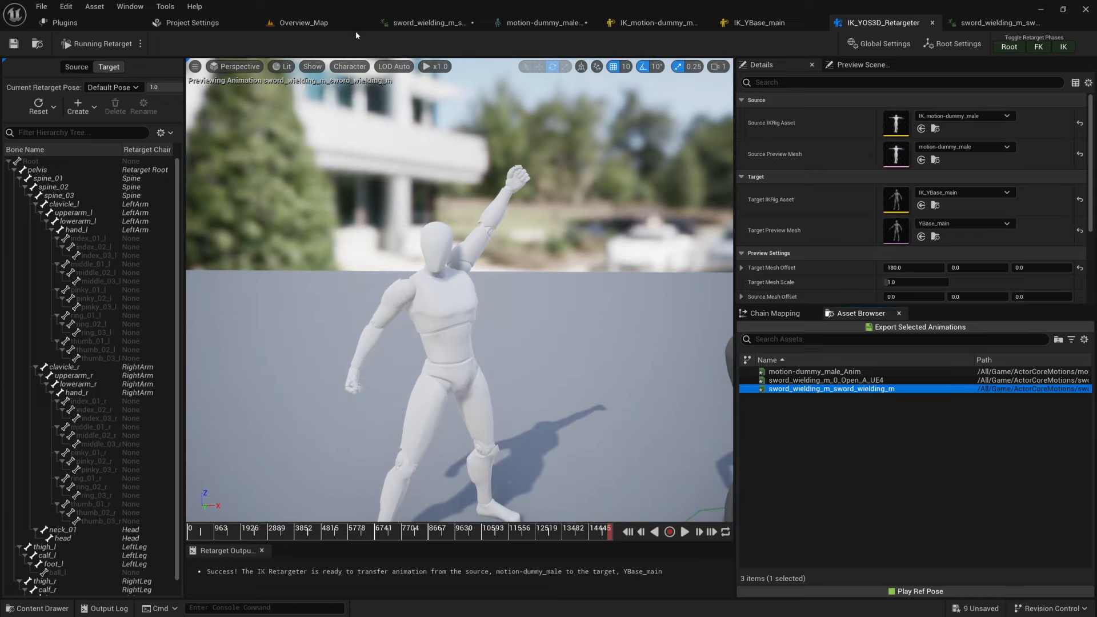
left_click(298, 23)
scroll(561, 205, "down", 5)
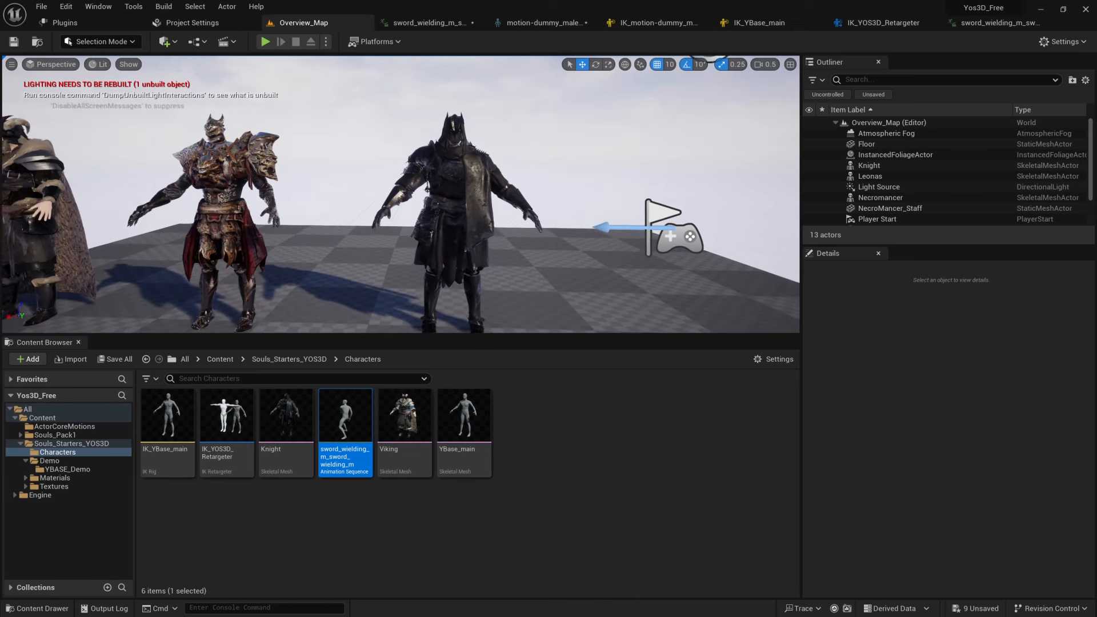
left_click(445, 175)
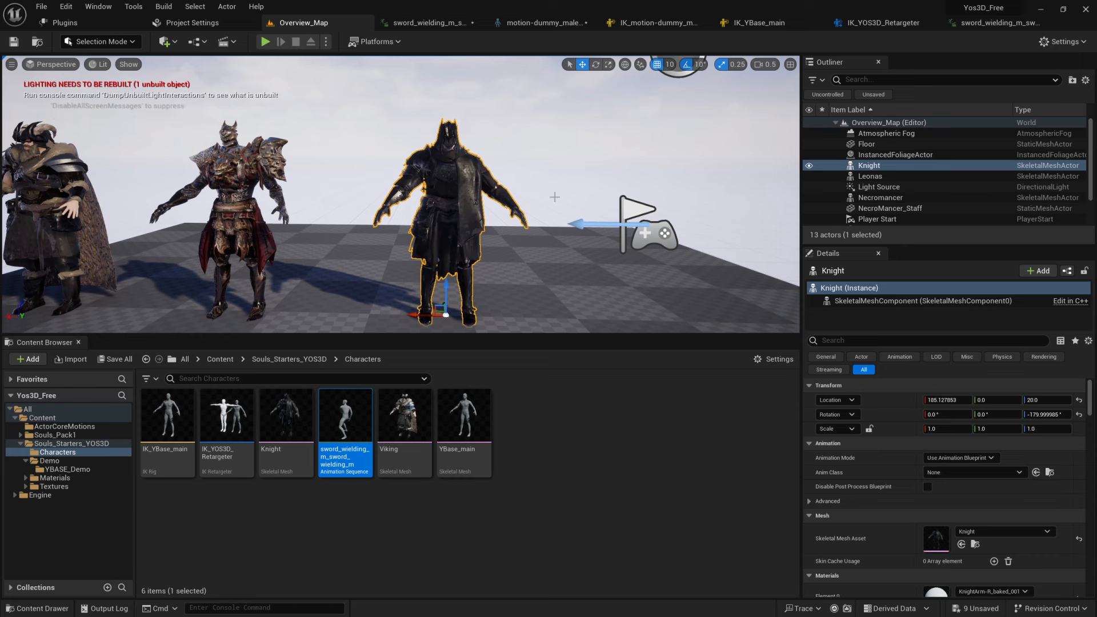
scroll(909, 461, "down", 2)
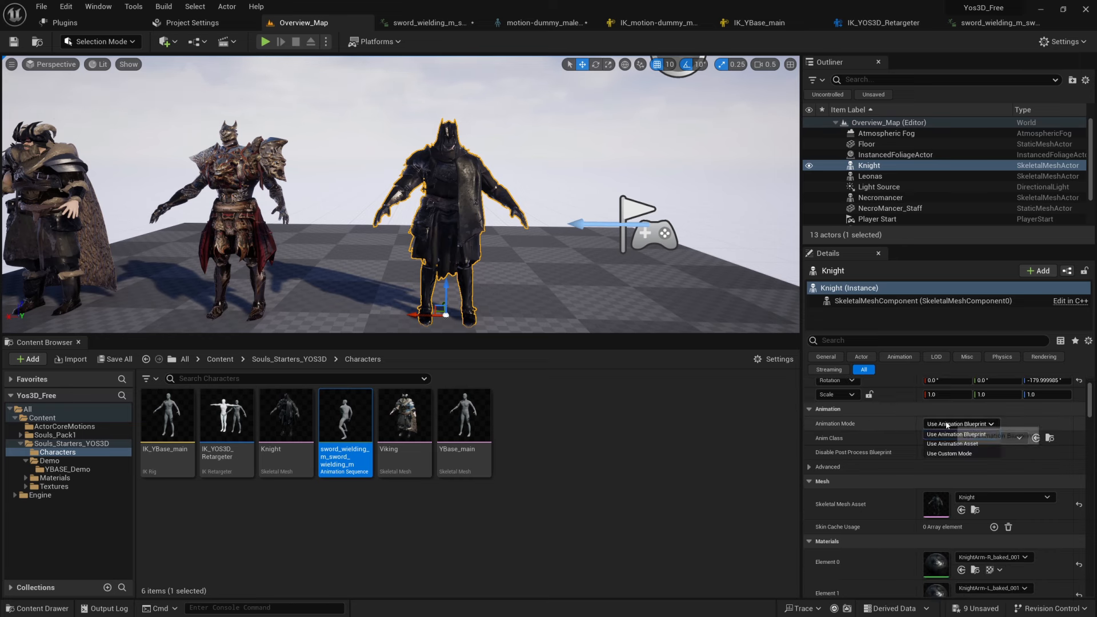
left_click(992, 424)
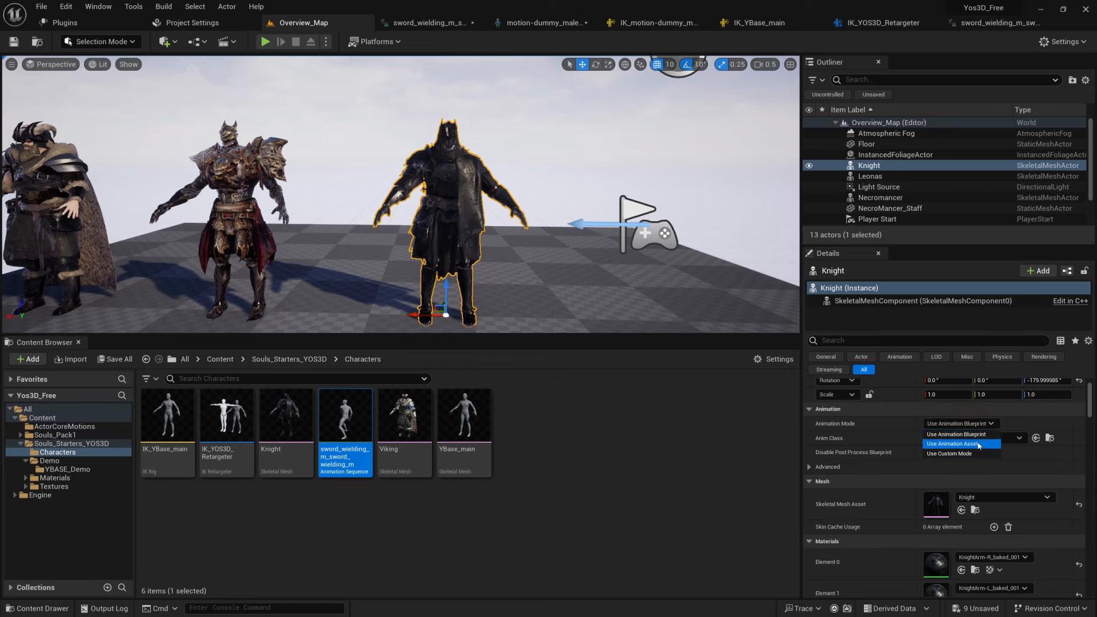
left_click(979, 444)
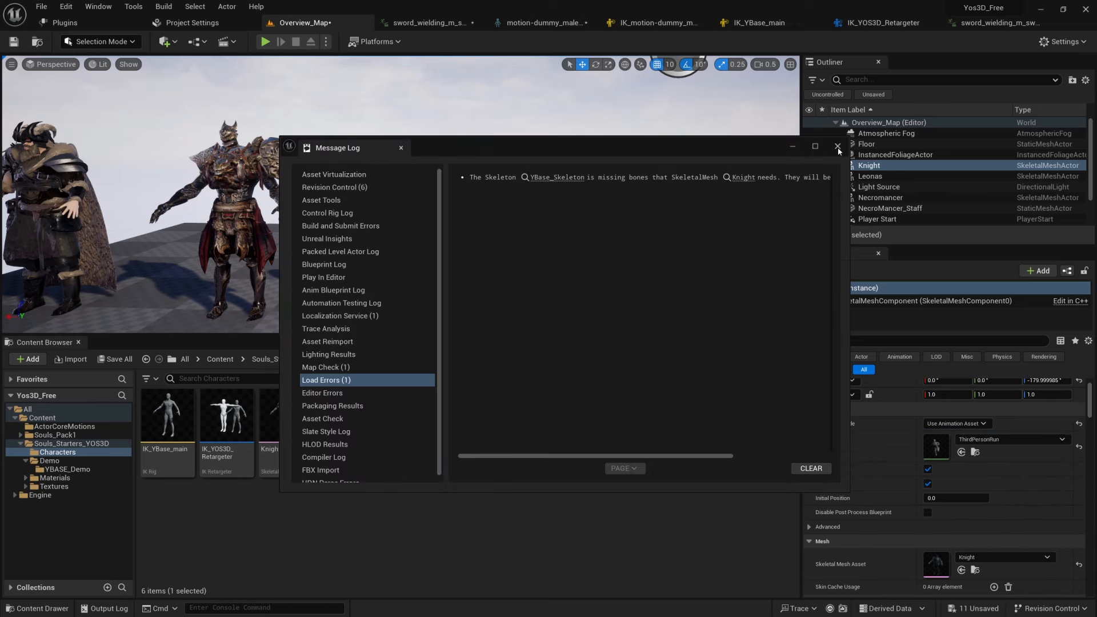
left_click(837, 147)
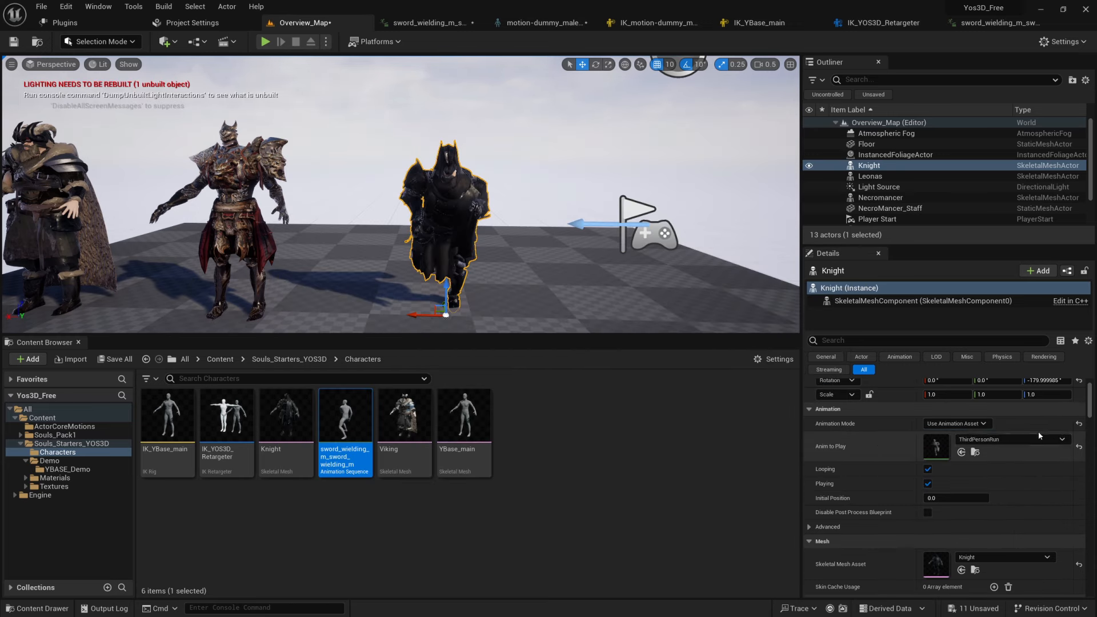
Assign sword_wielding_m_sword_wielding_m as the Knight's animation to play, and filter its properties by "animation" to locate Update Animation in Editor
left_click(1066, 440)
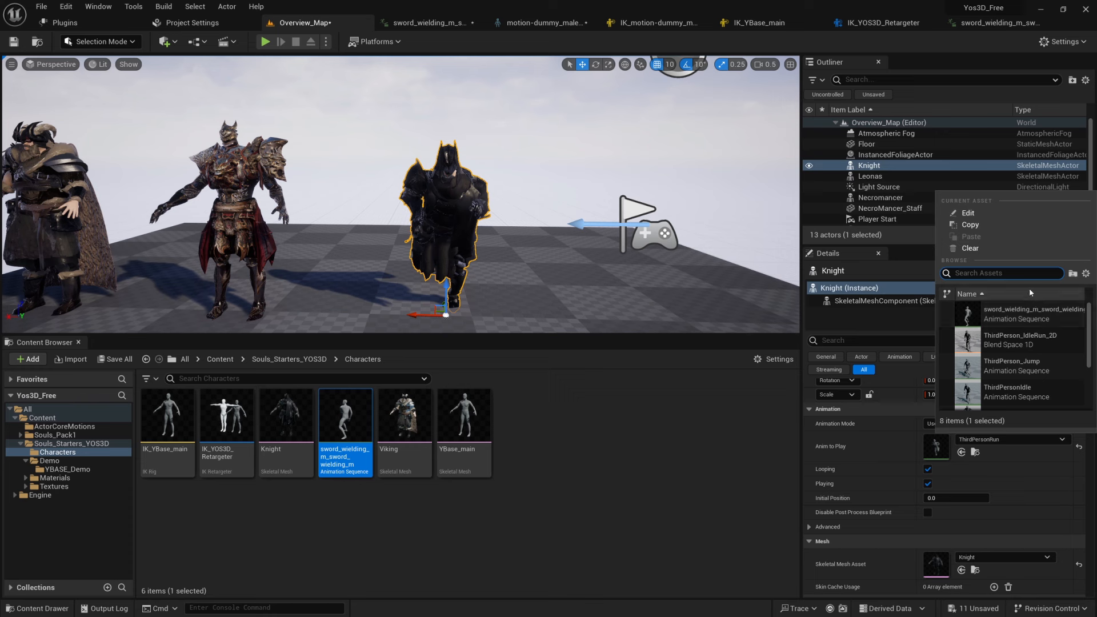
left_click(1029, 289)
left_click_drag(524, 228, 517, 209)
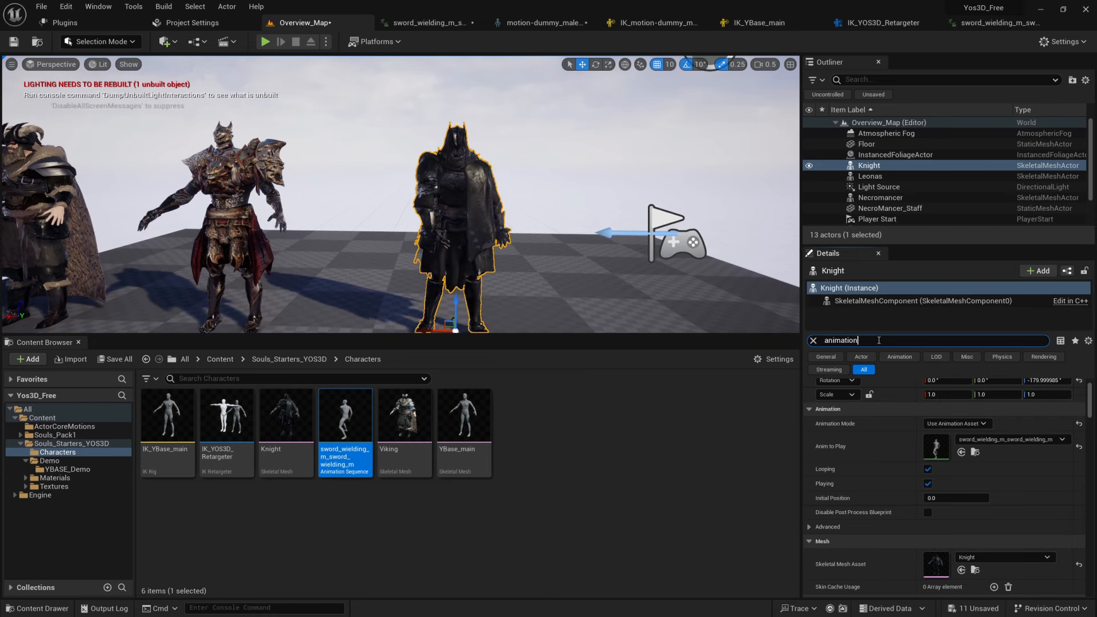
scroll(906, 428, "down", 10)
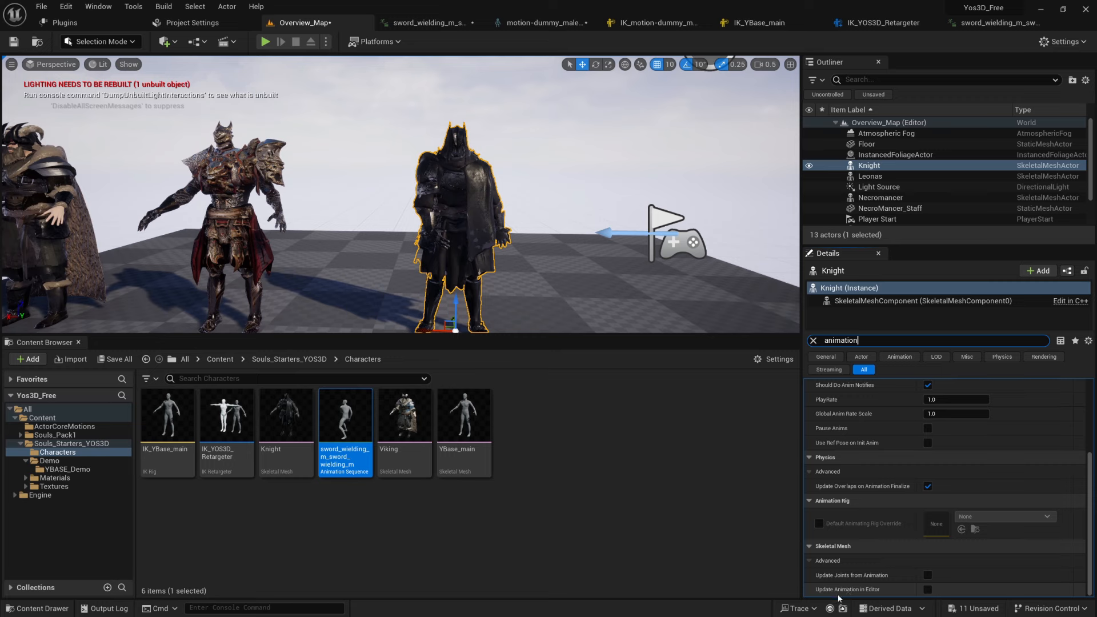
Enable Update Animation in Editor for the Knight and clear the asset selection
left_click(928, 590)
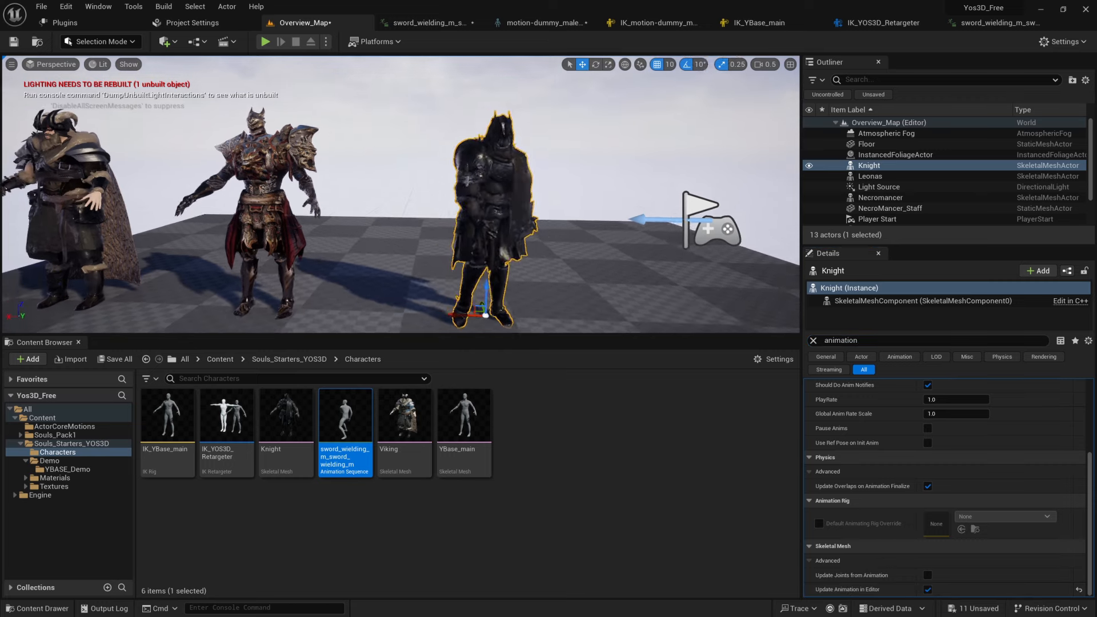
scroll(400, 194, "up", 3)
left_click(607, 407)
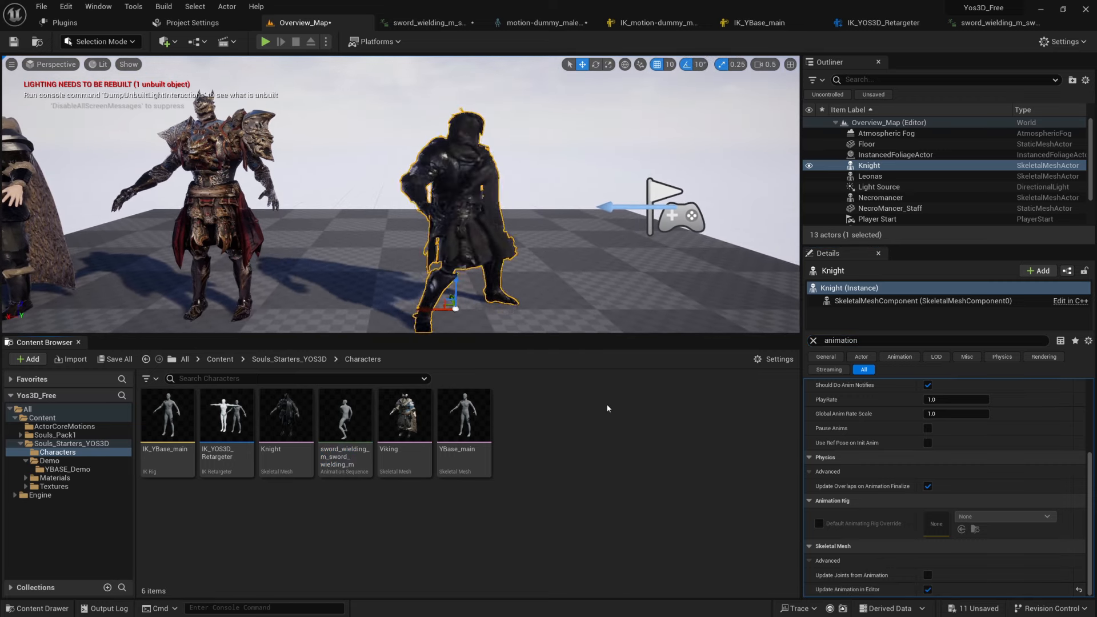
Deselect the Knight to view its animation without the selection outline, and save Overview_Map
left_click(532, 160)
scroll(531, 159, "down", 1)
right_click_drag(584, 206, 606, 220)
key("ctrl+s")
right_click_drag(570, 172, 571, 166)
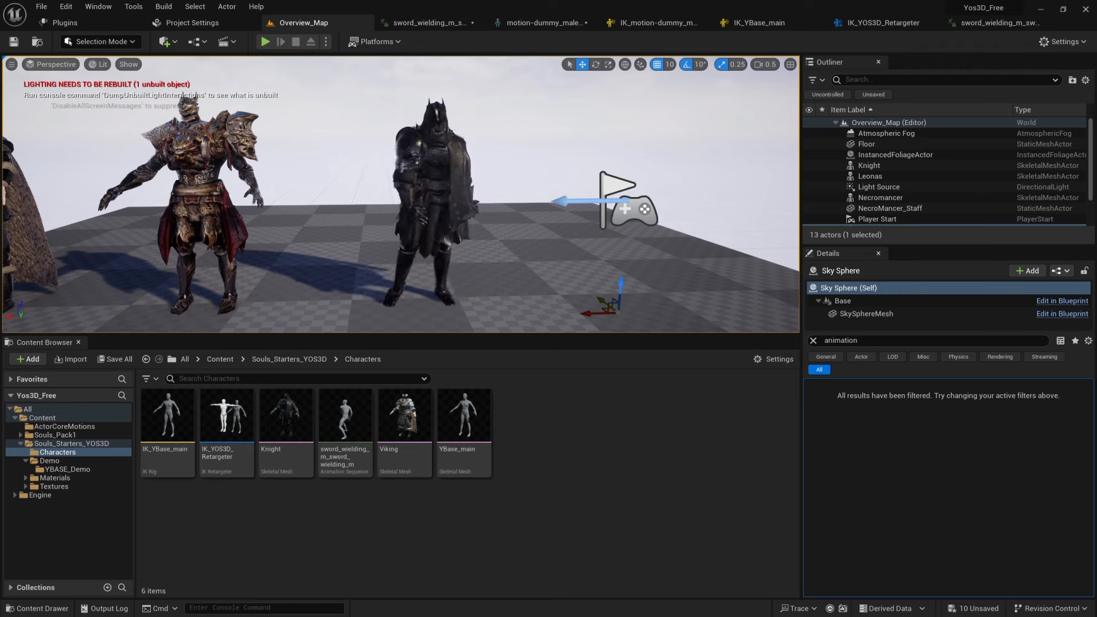
Switch to the browser and review the ActorCore motion inventory and the Sword Wielding motion page
key("alt+Tab")
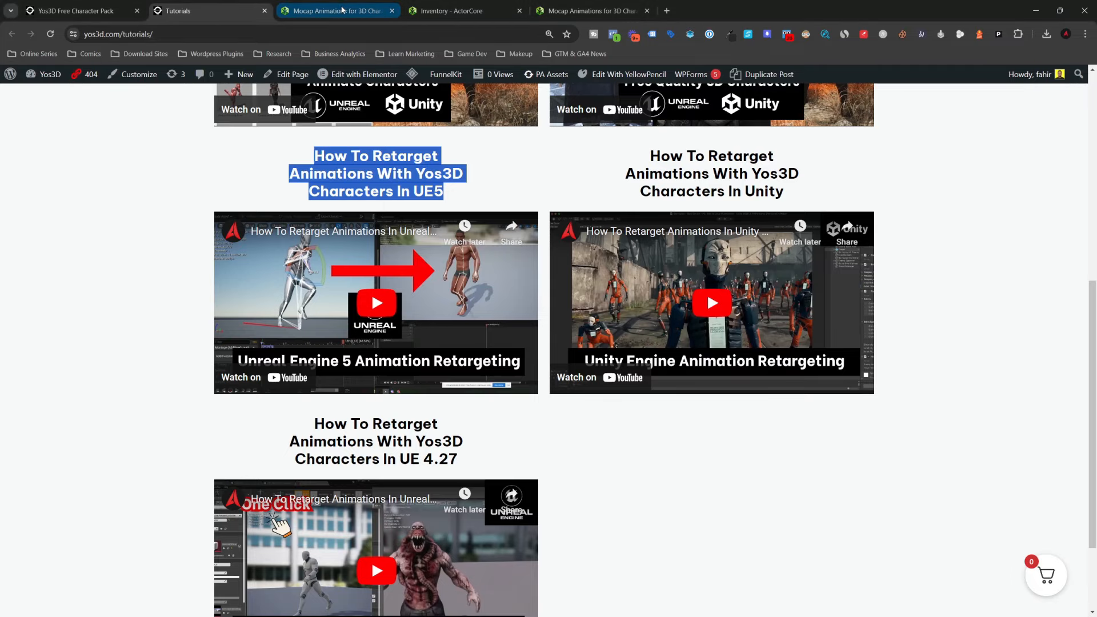
left_click(342, 9)
left_click(435, 10)
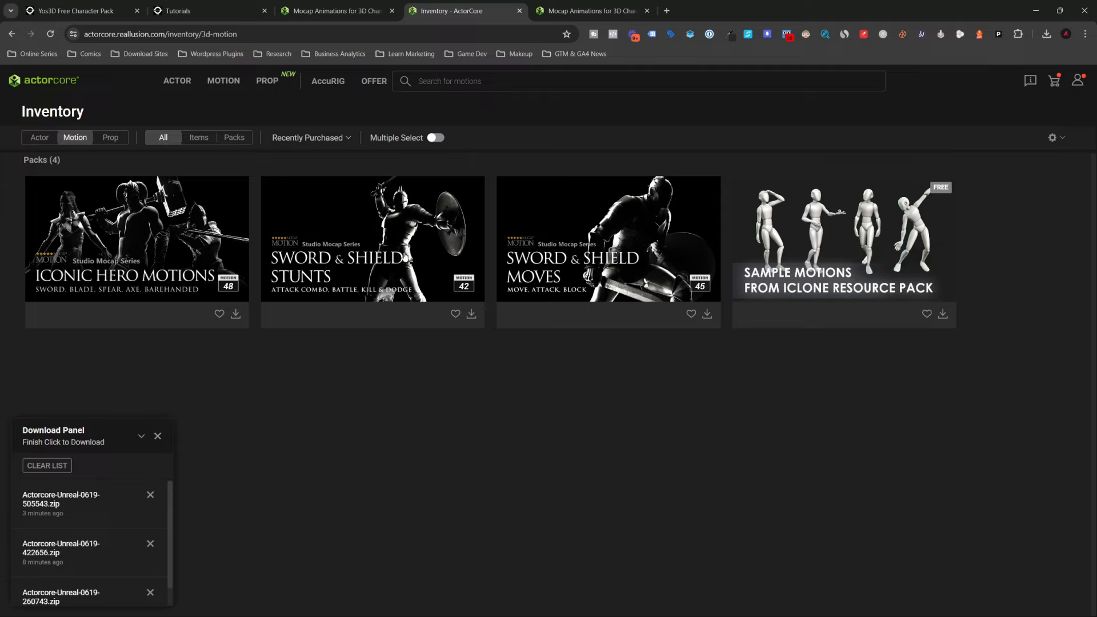
left_click(579, 14)
left_click(337, 10)
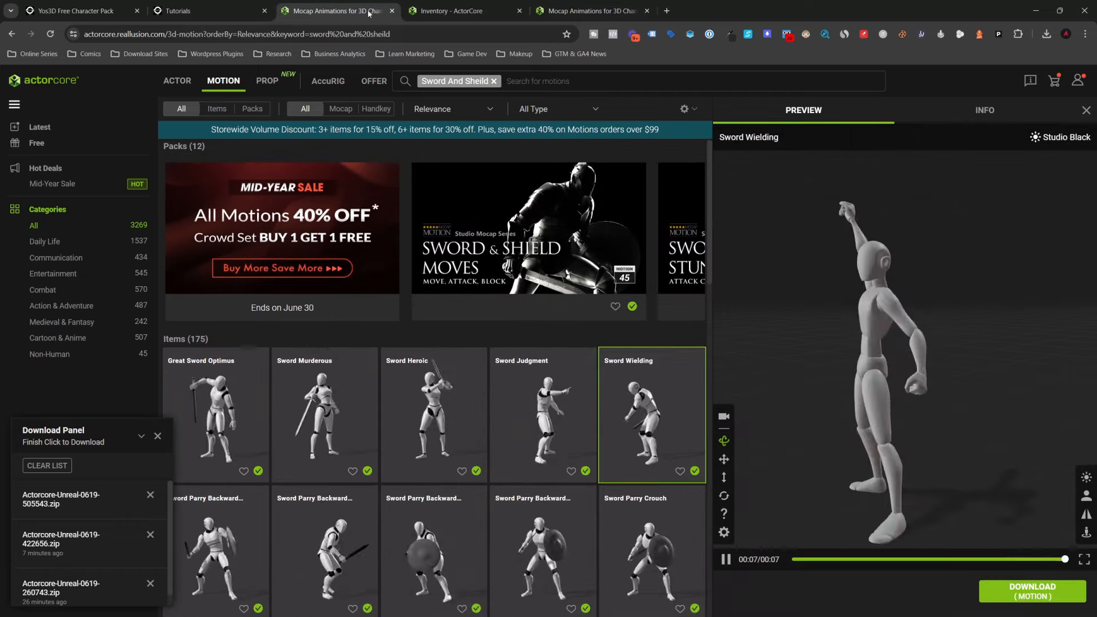
Look over the Yos3D Free Character Pack page and the Yos3D shop's asset listings, and return to Unreal Engine
left_click(74, 10)
scroll(497, 244, "up", 1)
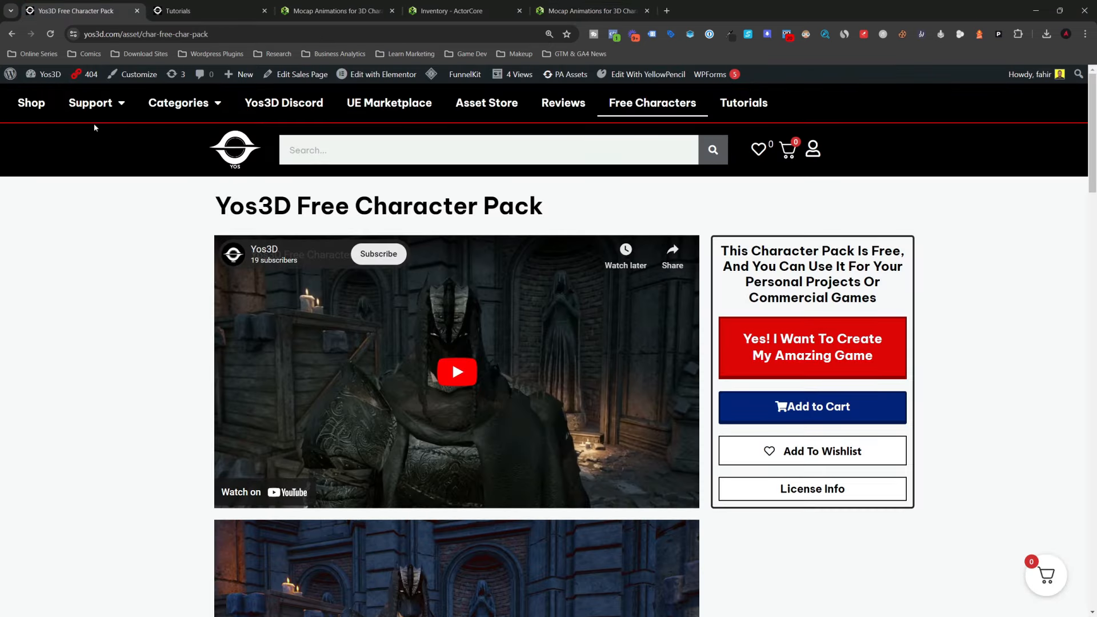
middle_click(41, 106)
left_click(208, 9)
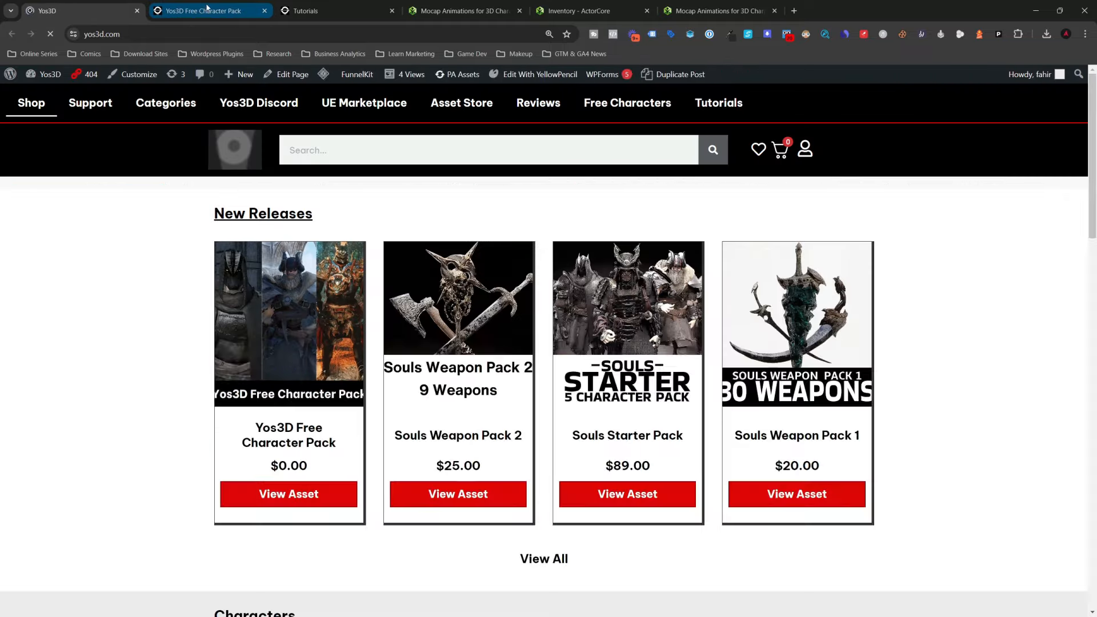
scroll(116, 326, "down", 3)
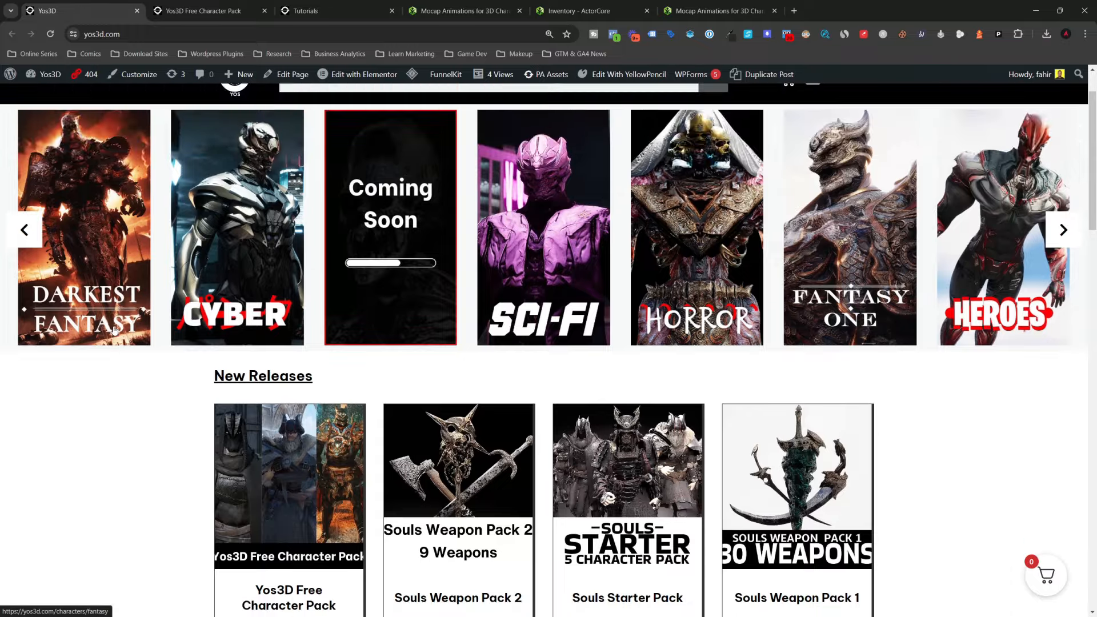
scroll(114, 330, "down", 6)
scroll(115, 330, "down", 12)
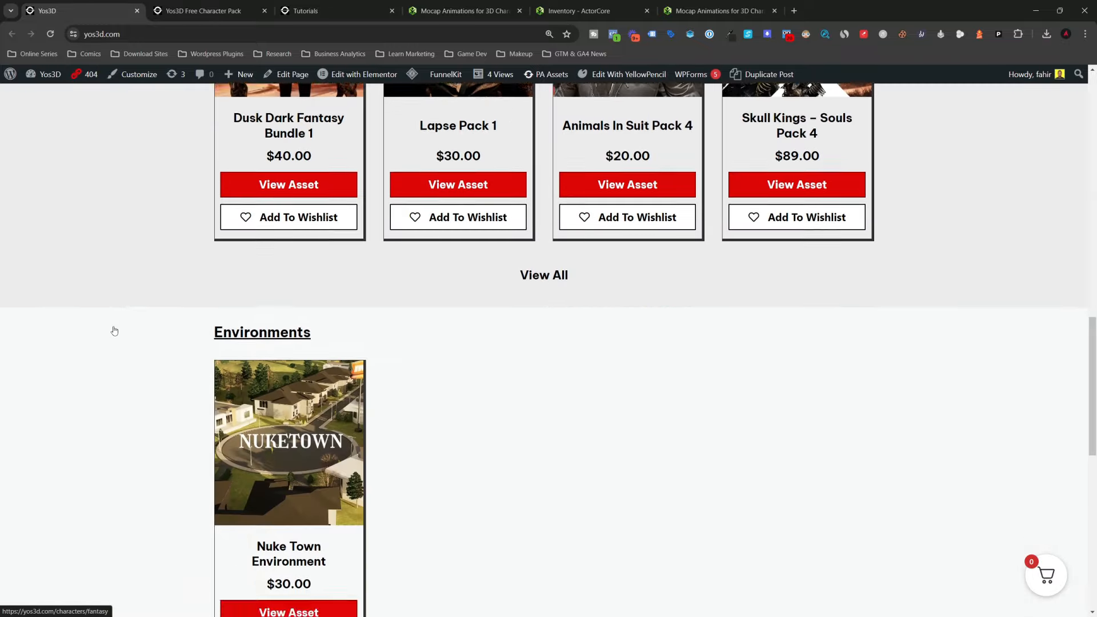
scroll(114, 331, "up", 20)
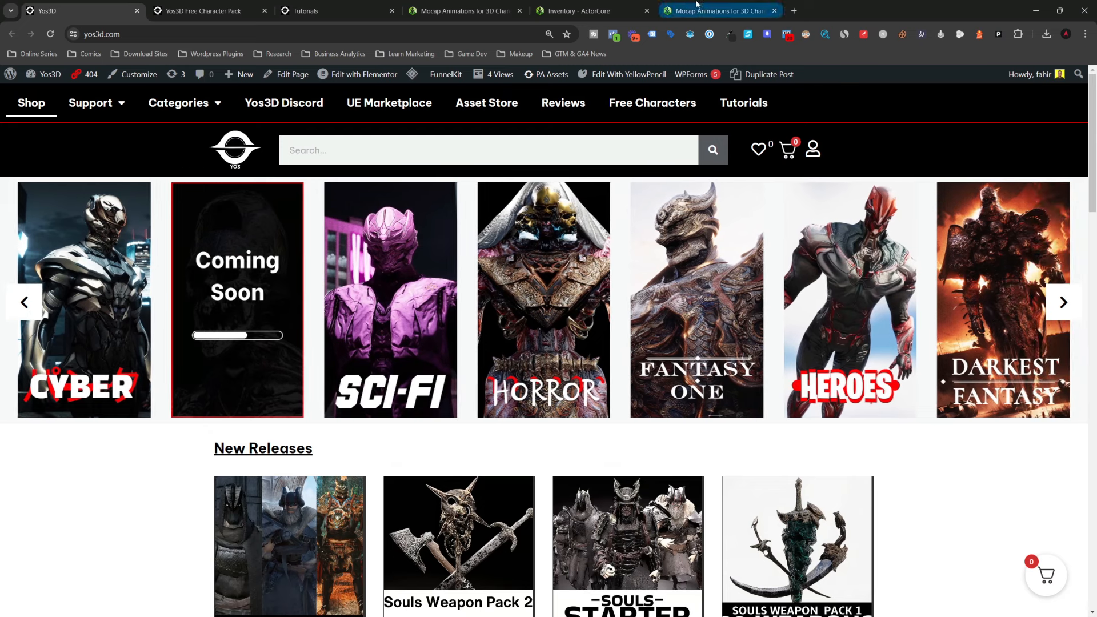
left_click(250, 10)
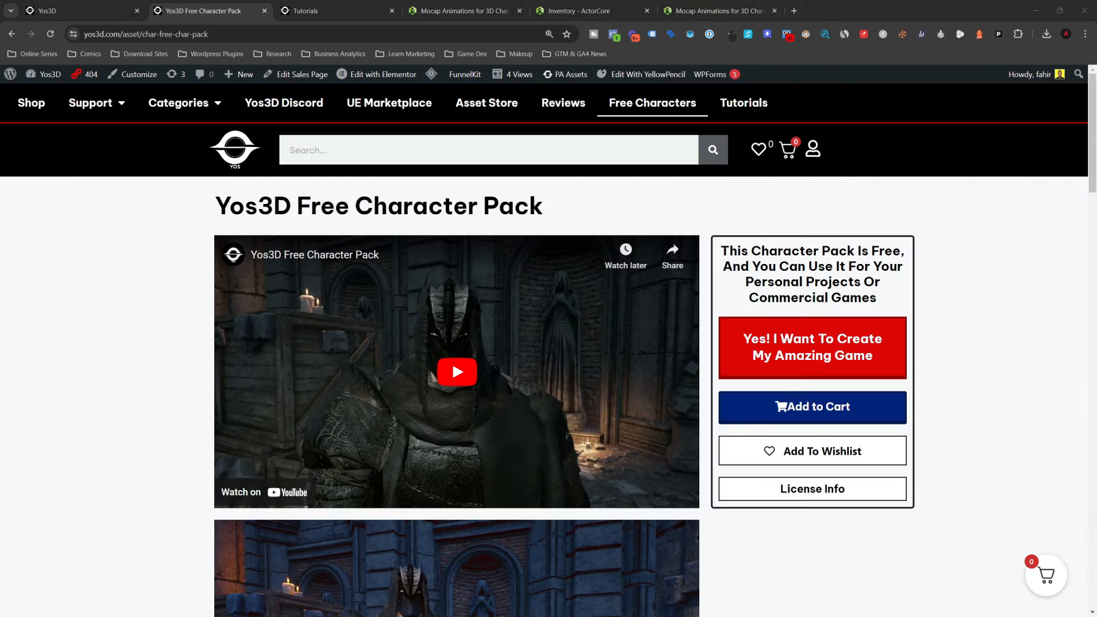
key("alt+Tab")
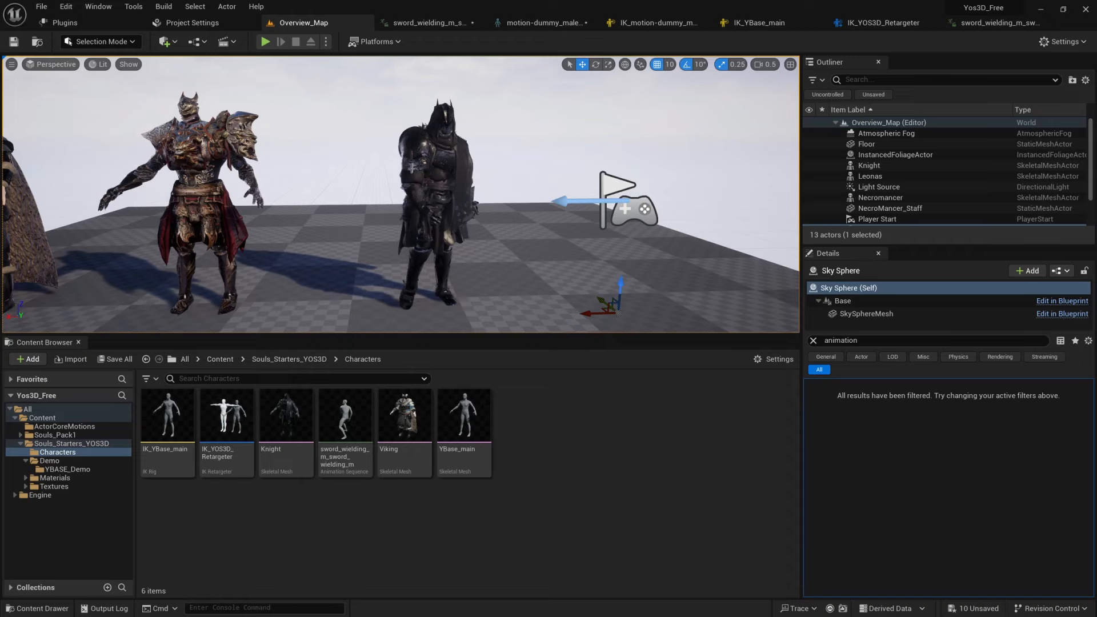